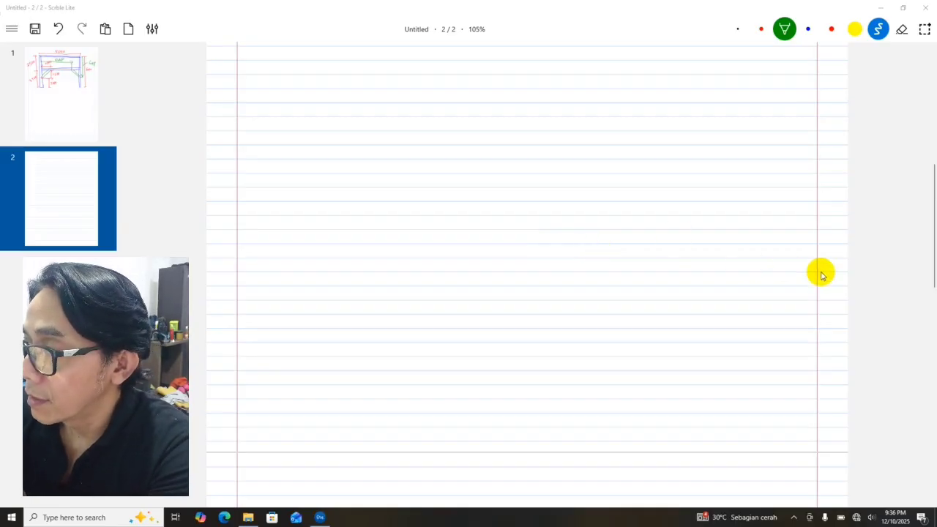
Sketch a blue portal frame with two double-line legs, a top beam and a crossbeam at about mid-height
click(808, 29)
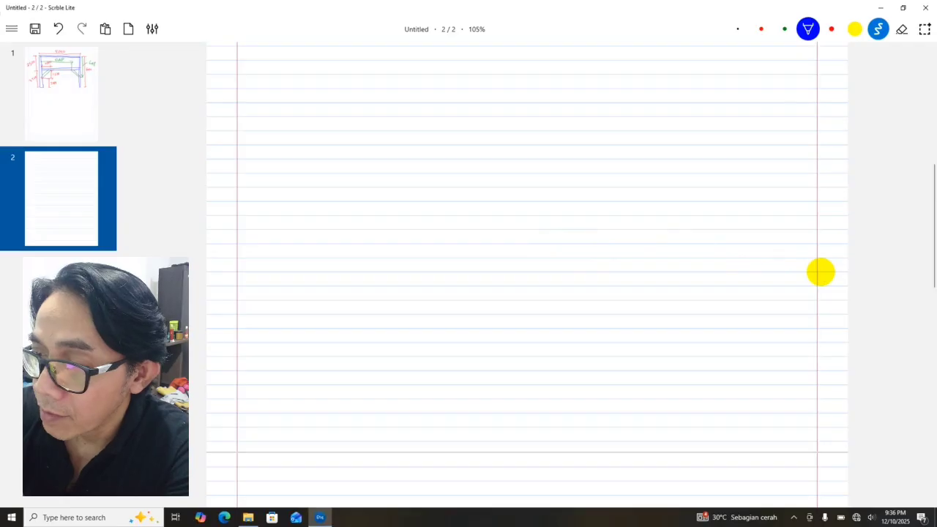
mouse_move(307, 376)
mouse_down()
mouse_move(311, 117)
mouse_move(373, 107)
mouse_move(651, 103)
mouse_move(651, 376)
mouse_up()
mouse_move(307, 376)
mouse_down()
mouse_move(330, 377)
mouse_move(345, 318)
mouse_move(337, 108)
mouse_up()
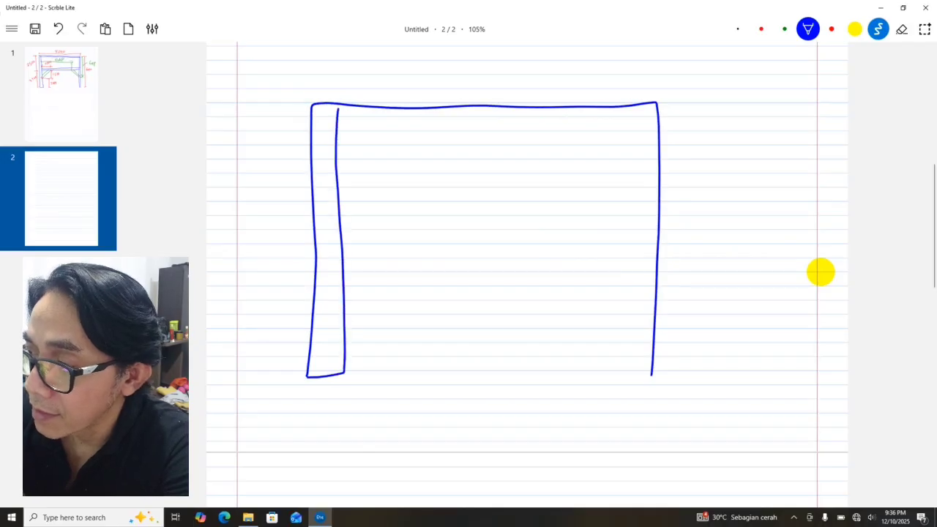
drag(626, 106, 639, 383)
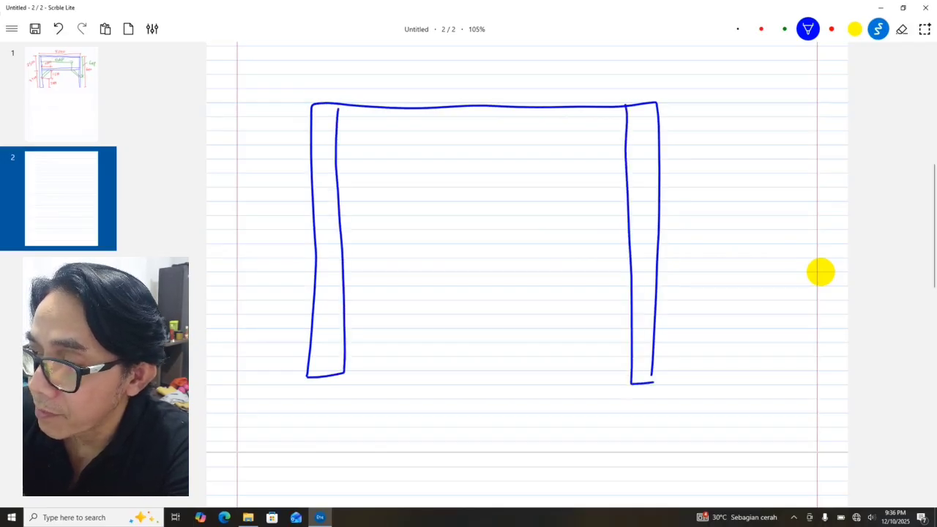
drag(335, 121, 633, 124)
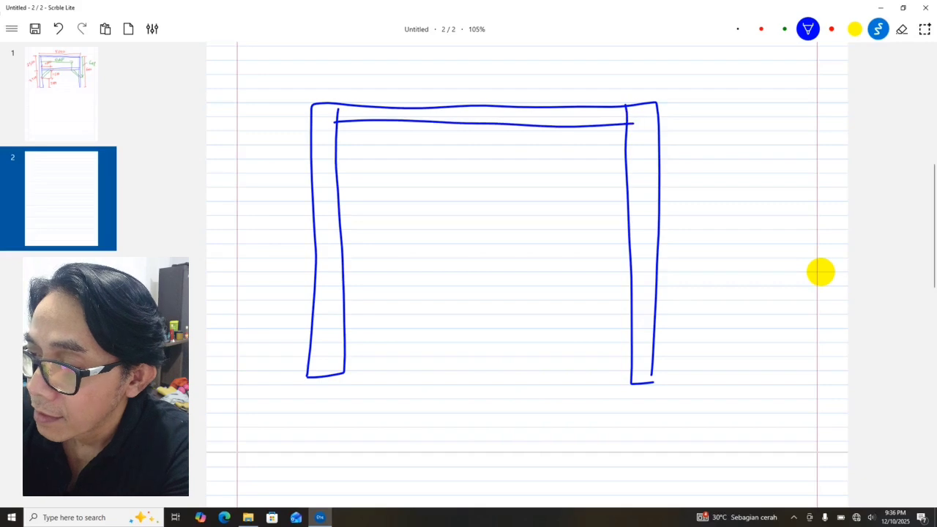
mouse_move(344, 230)
mouse_down()
mouse_move(639, 225)
mouse_move(363, 240)
mouse_move(630, 239)
mouse_up()
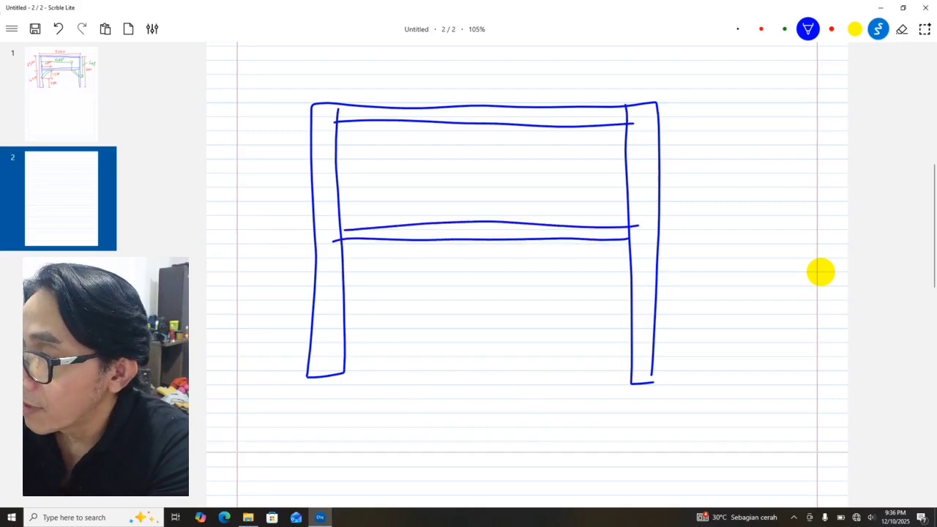
Add green double-line diagonal braces between the crossbeam and both legs
key(3)
drag(346, 293, 393, 240)
drag(347, 319, 410, 243)
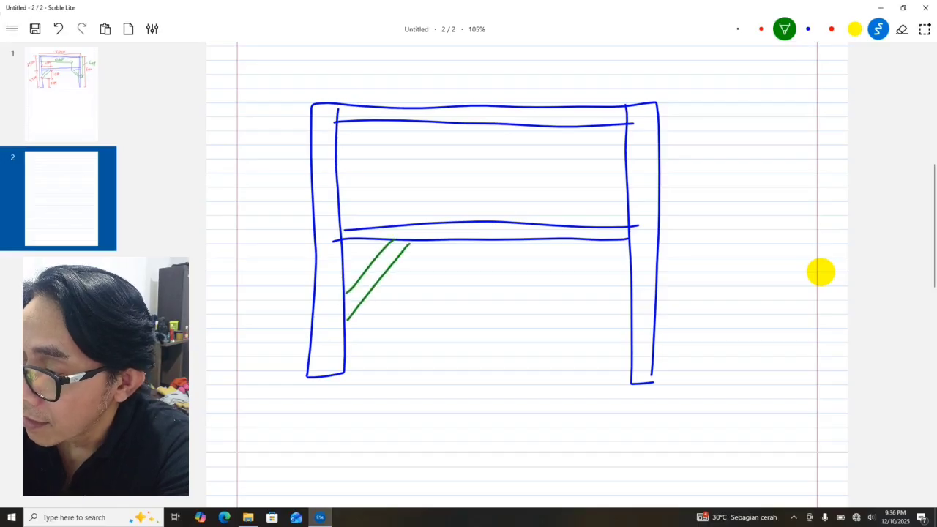
drag(560, 242, 635, 308)
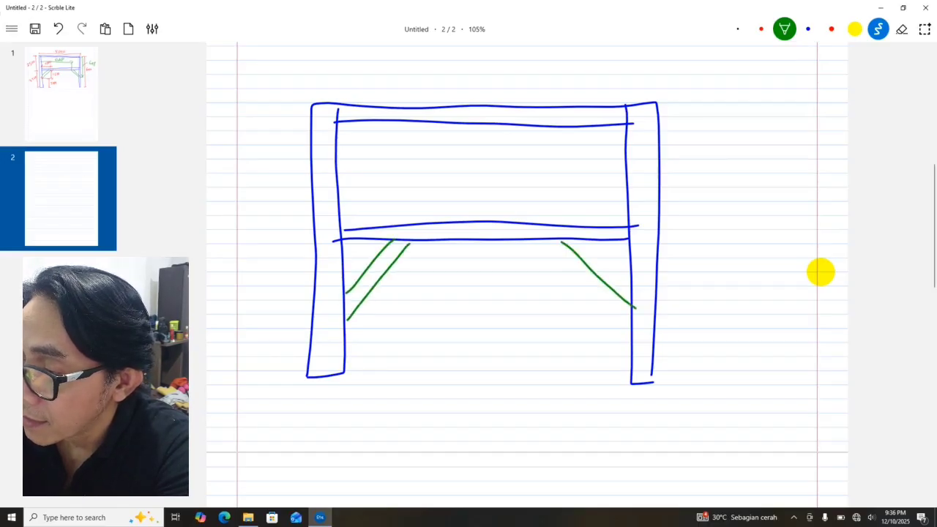
drag(585, 235, 641, 296)
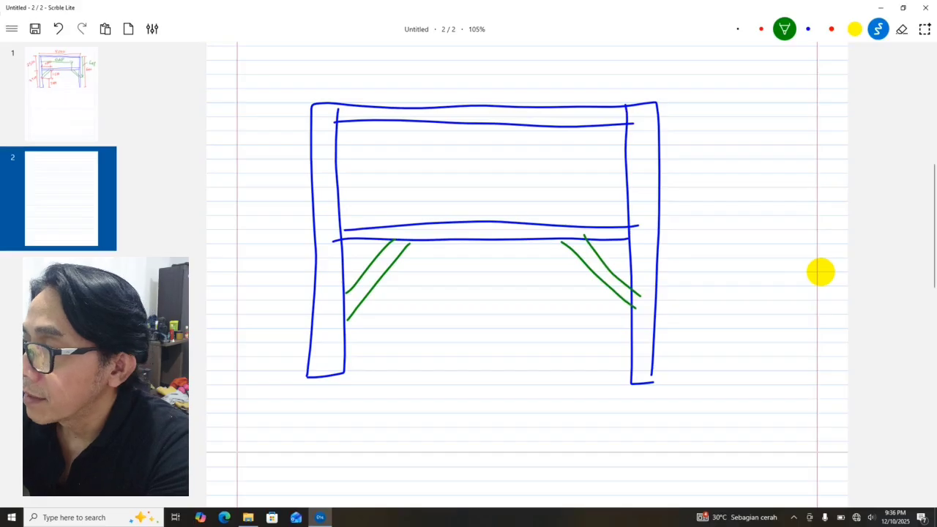
Add red overall dimensions to the frame, labelled 6000 for the height and 5000 for the width
click(831, 29)
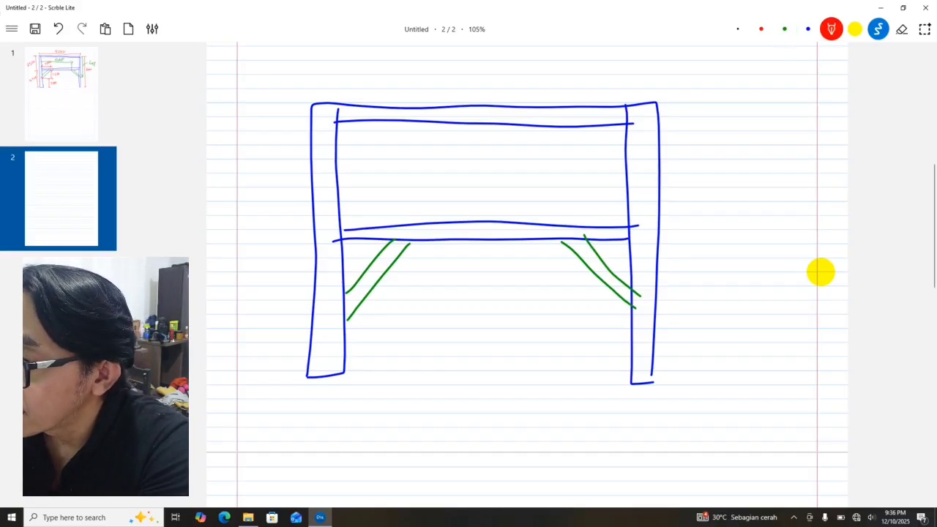
mouse_move(677, 100)
mouse_down()
mouse_move(716, 107)
mouse_move(697, 123)
mouse_move(705, 385)
mouse_up()
click(761, 29)
drag(690, 390, 719, 384)
mouse_move(746, 196)
mouse_down()
mouse_move(733, 223)
mouse_move(758, 208)
mouse_move(771, 217)
mouse_move(780, 204)
mouse_up()
mouse_move(795, 198)
mouse_down()
mouse_move(790, 212)
mouse_move(799, 199)
mouse_up()
mouse_move(325, 49)
mouse_down()
mouse_move(324, 68)
mouse_move(642, 75)
mouse_move(664, 52)
mouse_up()
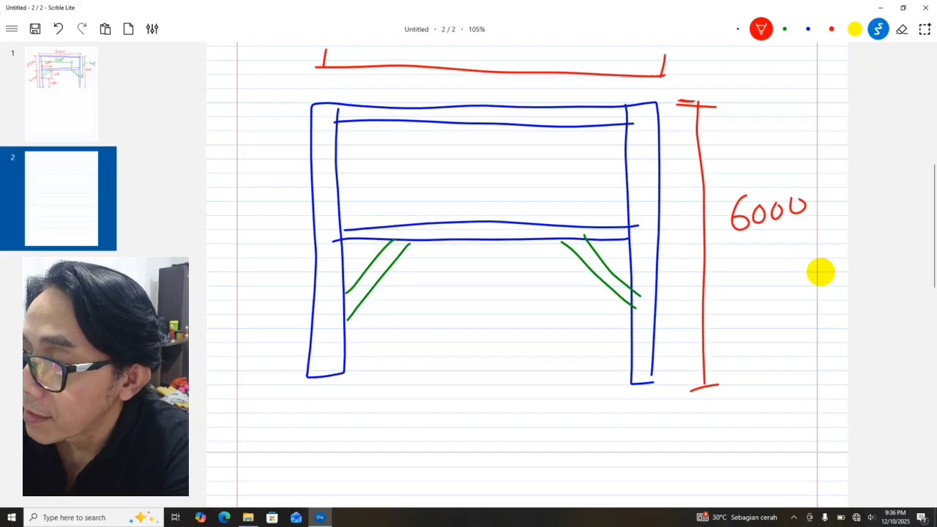
mouse_move(481, 59)
mouse_down()
mouse_move(499, 46)
mouse_move(483, 68)
mouse_move(519, 53)
mouse_move(562, 64)
mouse_move(570, 51)
mouse_up()
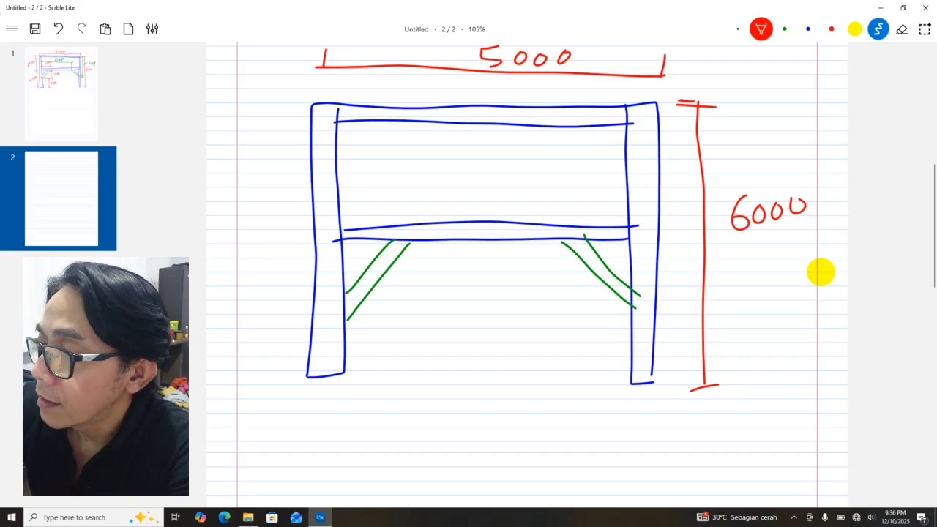
Dimension the left leg in red, labelled 2500 above the crossbeam's underside and 3500 below it
drag(268, 246, 308, 240)
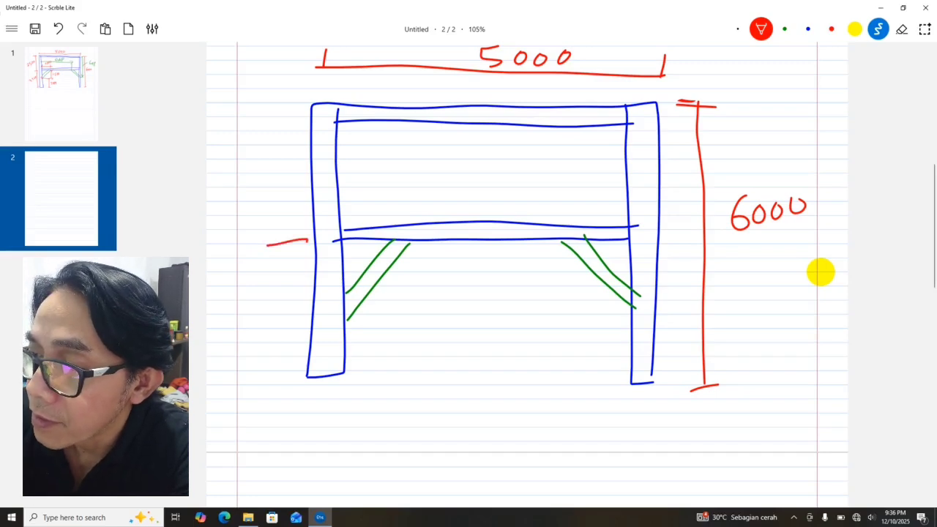
drag(284, 109, 309, 114)
drag(273, 378, 306, 377)
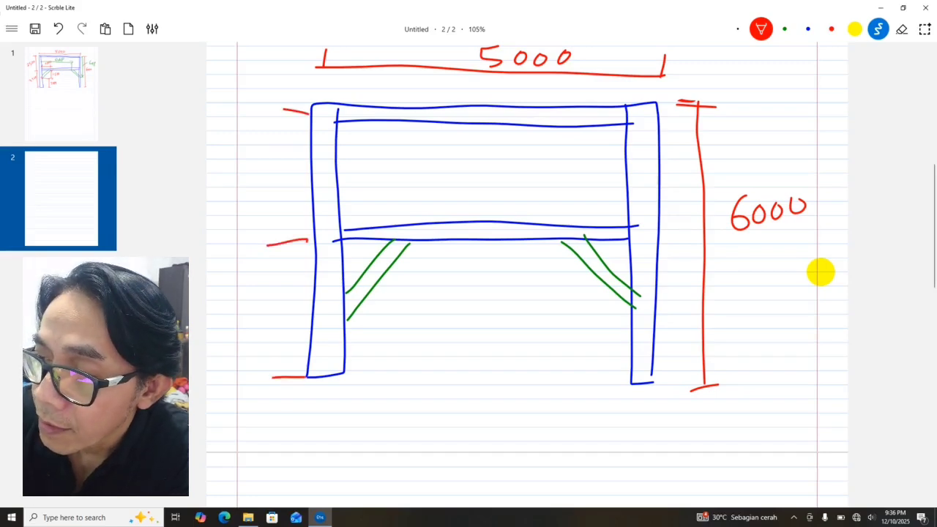
drag(296, 96, 285, 256)
mouse_move(226, 165)
mouse_down()
mouse_move(234, 176)
mouse_move(253, 172)
mouse_move(250, 158)
mouse_move(254, 185)
mouse_up()
drag(274, 148, 285, 138)
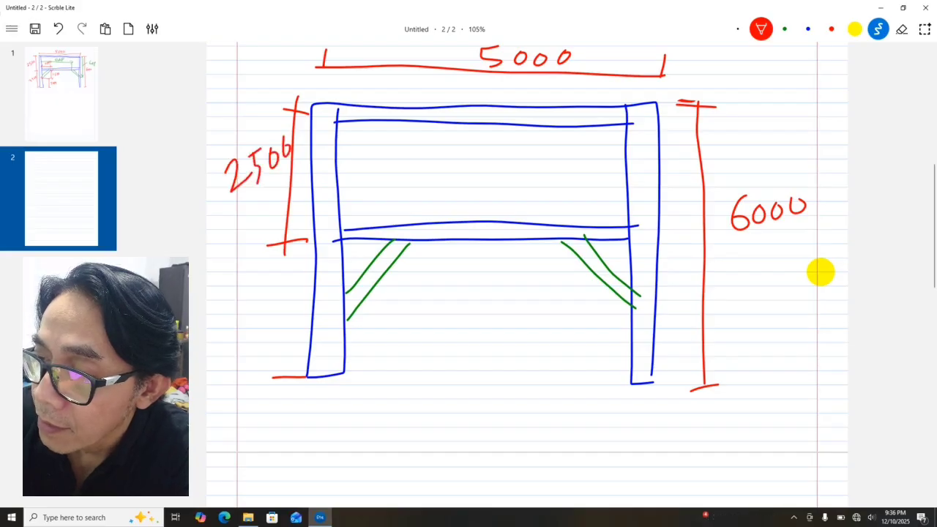
drag(293, 245, 283, 377)
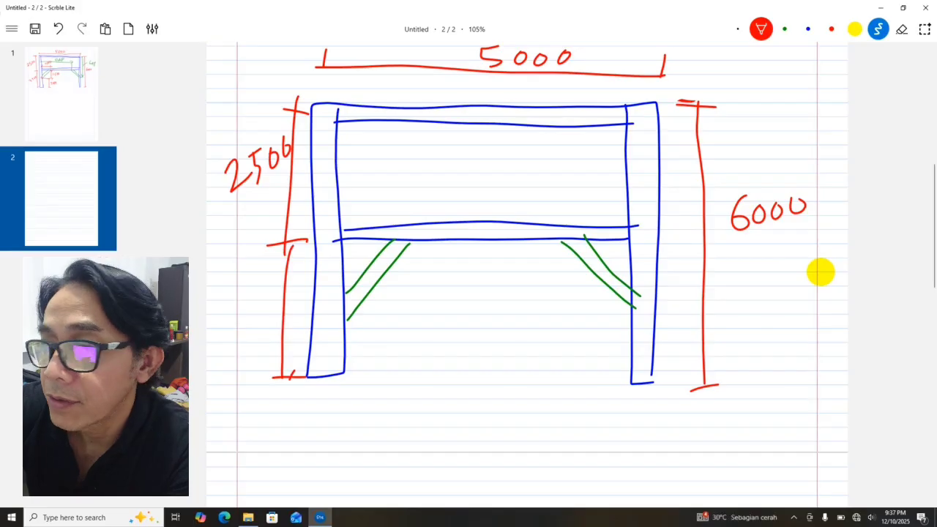
drag(227, 328, 243, 337)
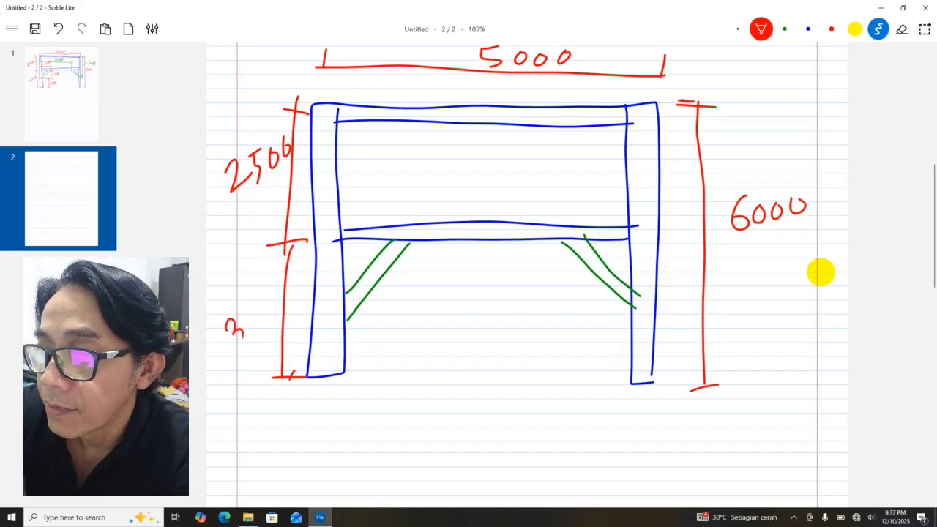
mouse_move(256, 303)
mouse_down()
mouse_move(246, 331)
mouse_move(270, 315)
mouse_up()
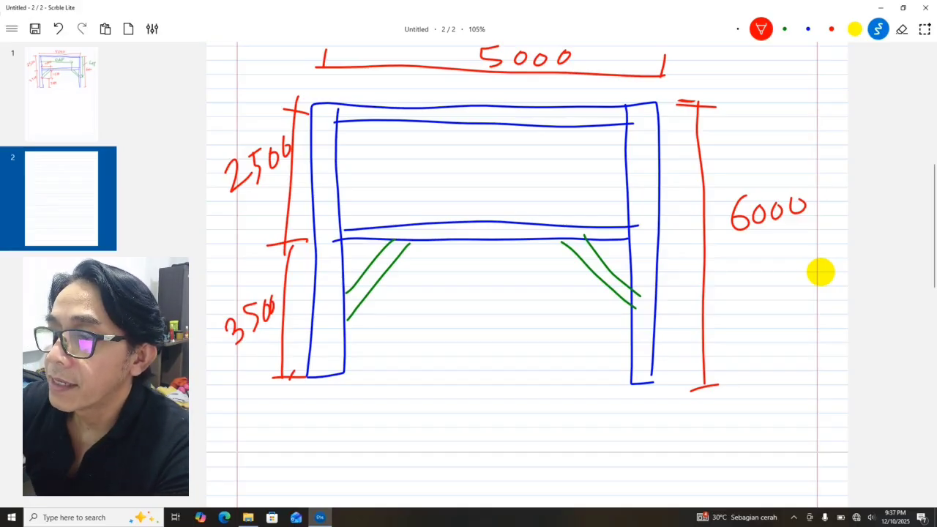
Draw a red horizontal dimension labelled 1000 from the left leg to the left brace's upper end
drag(399, 184, 398, 227)
drag(320, 209, 415, 204)
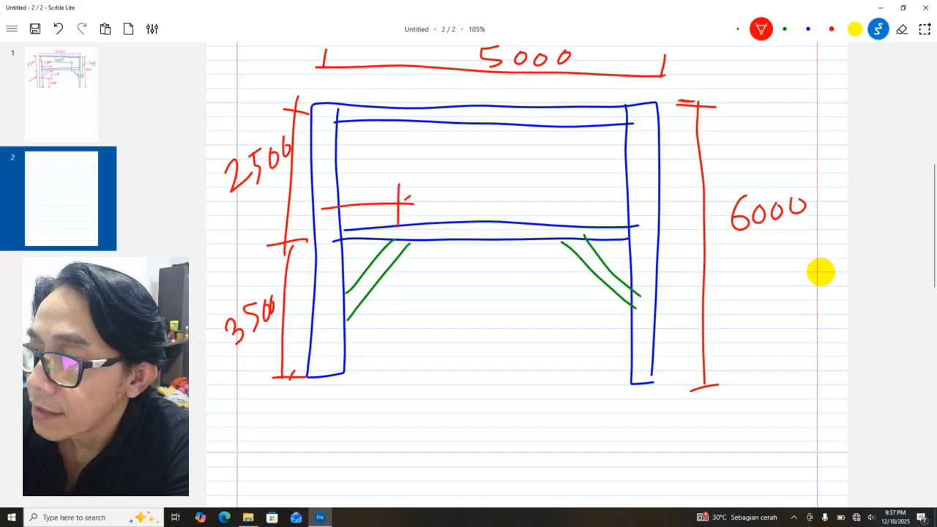
drag(346, 194, 331, 210)
mouse_move(359, 173)
mouse_down()
mouse_move(361, 189)
mouse_move(401, 166)
mouse_up()
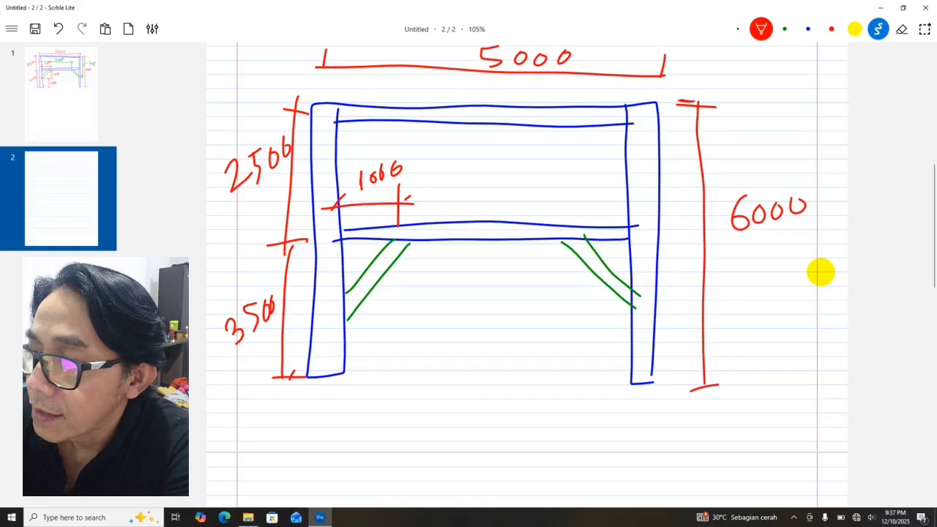
Add red vertical dimensions beside the left brace, 1500 from crossbeam to the brace's lower end and 2000 down to the leg's base
drag(334, 317, 426, 317)
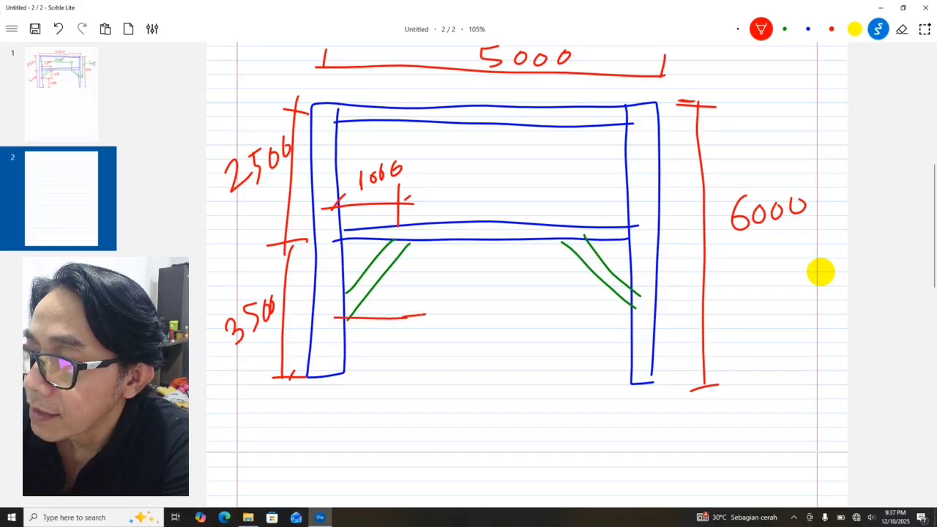
mouse_move(426, 224)
mouse_down()
mouse_move(421, 325)
mouse_move(412, 328)
mouse_move(426, 243)
mouse_move(439, 279)
mouse_move(483, 259)
mouse_up()
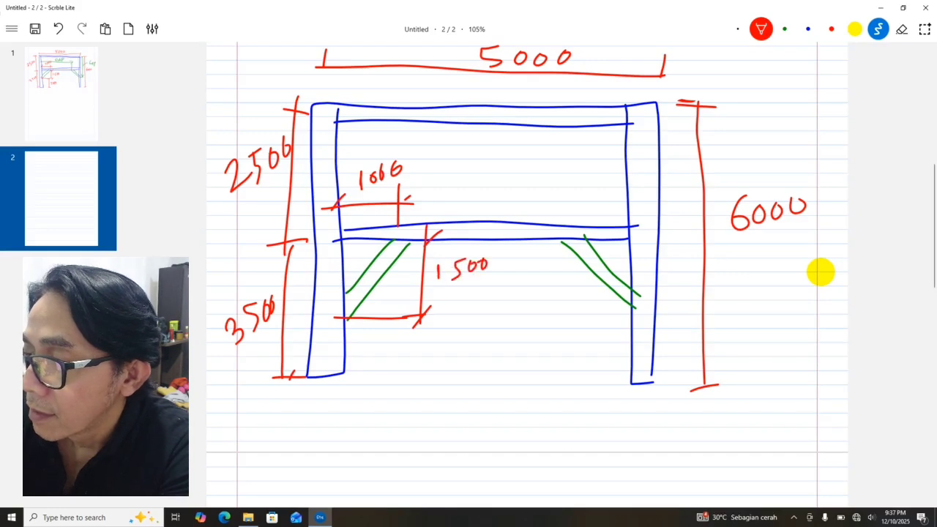
drag(428, 316, 423, 366)
drag(348, 379, 437, 380)
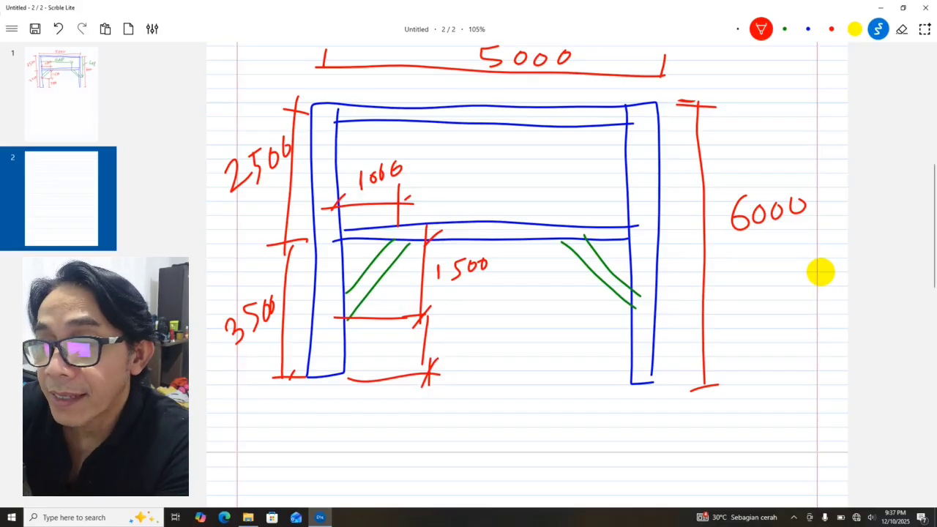
mouse_move(440, 330)
mouse_down()
mouse_move(457, 349)
mouse_move(466, 333)
mouse_move(496, 331)
mouse_up()
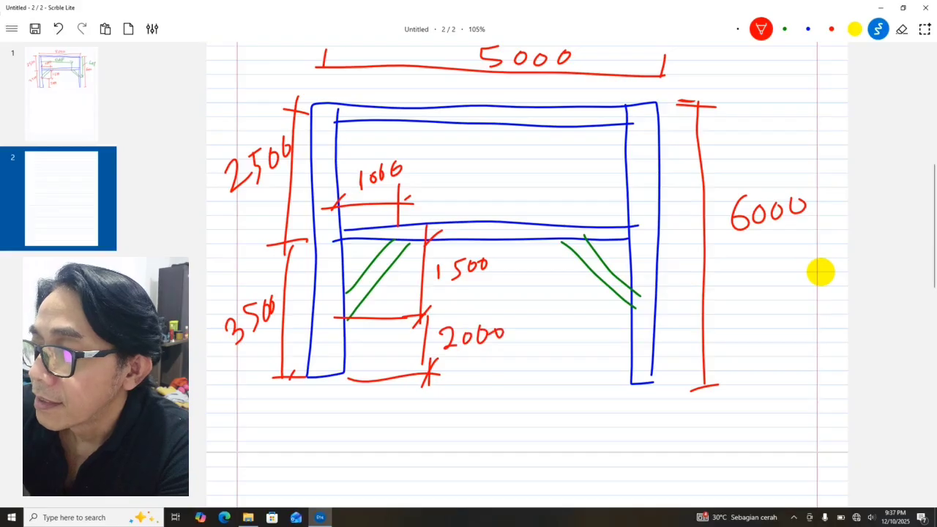
Dimension the right brace in red, with 2000 from its lower end to the base and 1000 along the crossbeam
drag(601, 316, 648, 310)
drag(604, 386, 633, 385)
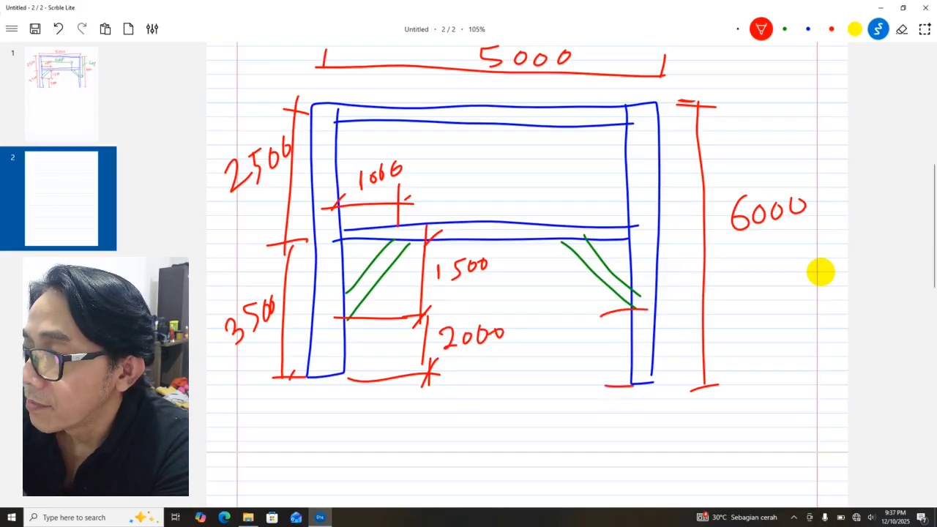
mouse_move(605, 317)
mouse_down()
mouse_move(608, 388)
mouse_move(616, 372)
mouse_up()
drag(607, 318, 610, 325)
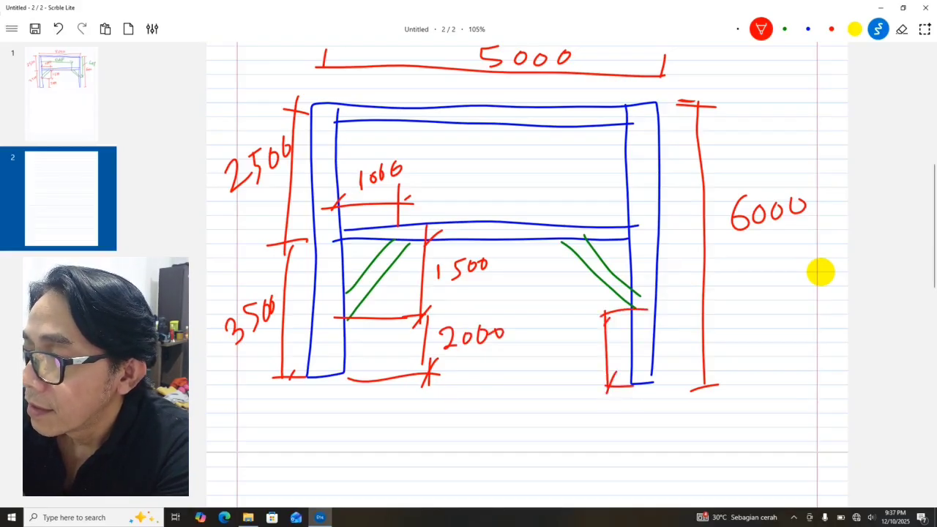
mouse_move(545, 354)
mouse_down()
mouse_move(560, 372)
mouse_move(568, 355)
mouse_move(585, 349)
mouse_up()
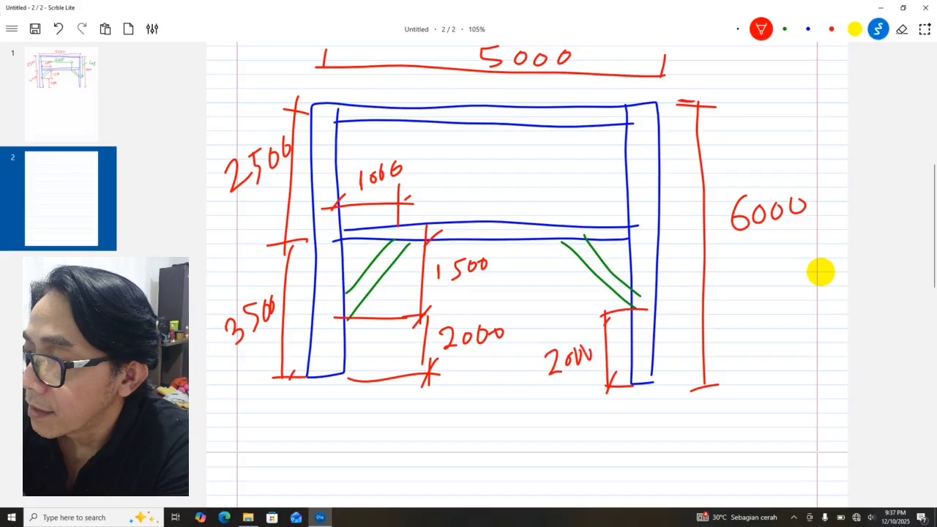
mouse_move(574, 198)
mouse_down()
mouse_move(575, 220)
mouse_move(644, 211)
mouse_move(643, 202)
mouse_up()
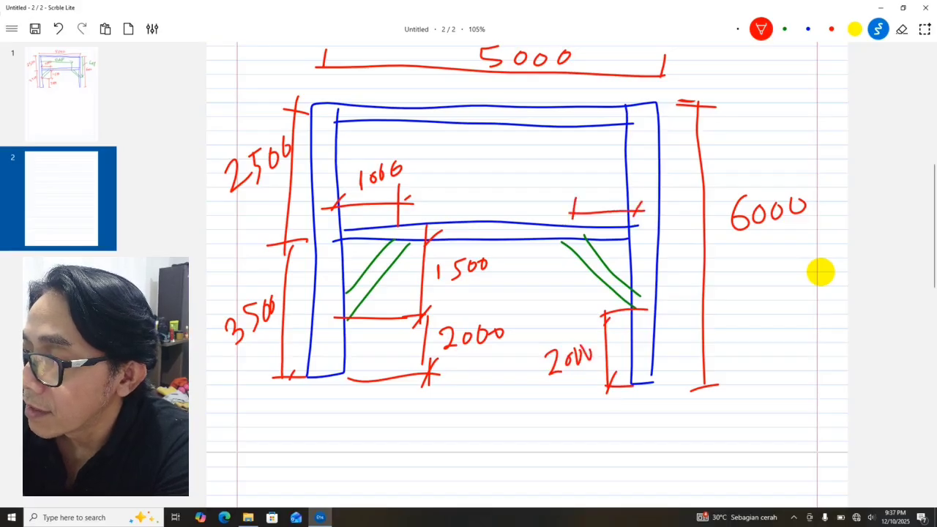
mouse_move(586, 176)
mouse_down()
mouse_move(590, 195)
mouse_move(600, 182)
mouse_move(619, 189)
mouse_up()
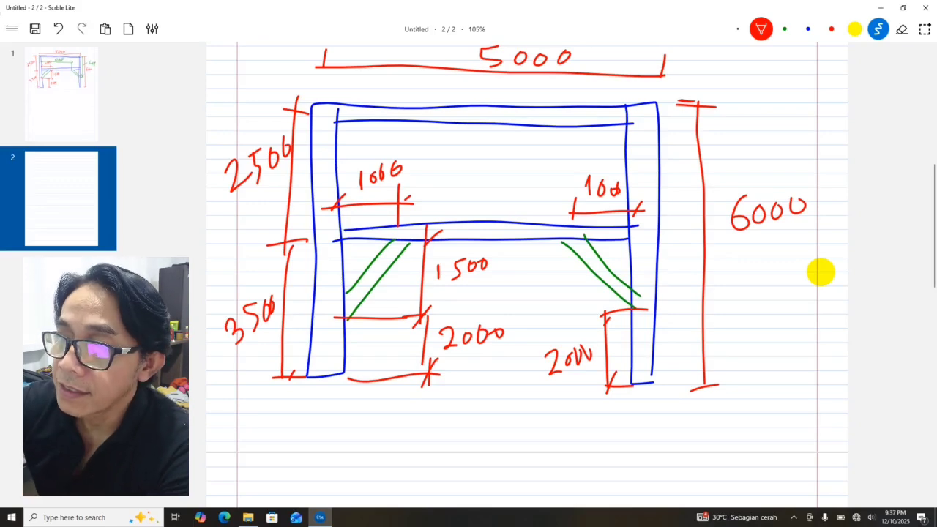
Mark the four brace connection points on the legs and crossbeam with red crosses
mouse_move(302, 305)
mouse_down()
mouse_move(342, 311)
mouse_move(338, 320)
mouse_up()
drag(339, 294, 328, 318)
drag(403, 219, 408, 238)
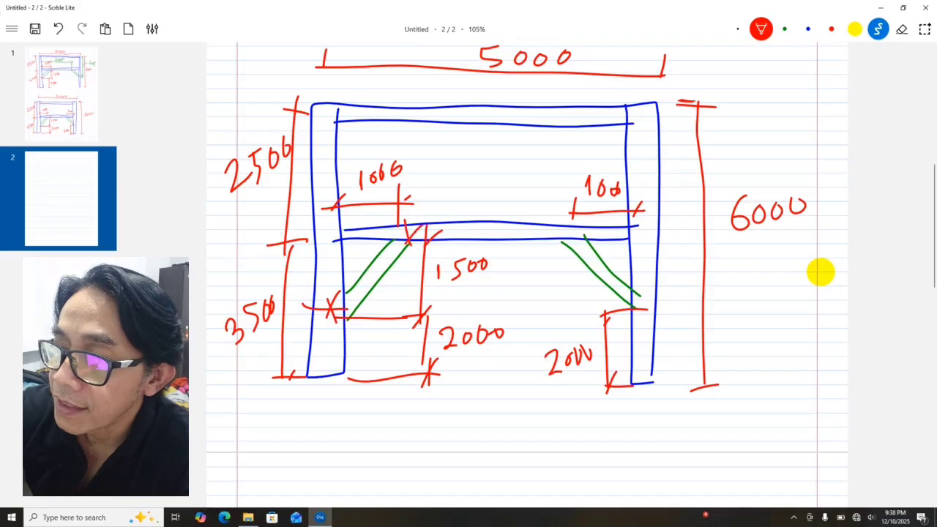
drag(571, 224, 578, 242)
mouse_move(587, 225)
mouse_down()
mouse_move(569, 243)
mouse_move(571, 234)
mouse_up()
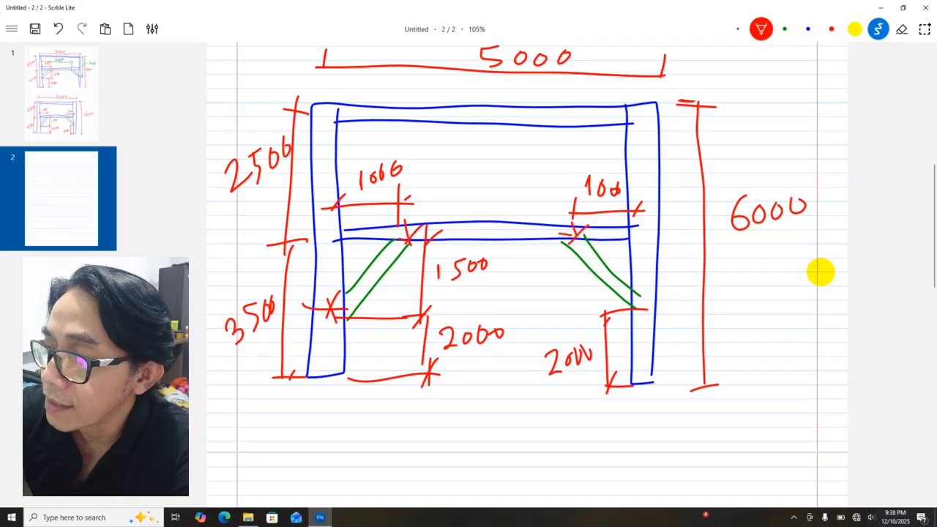
drag(639, 299, 654, 315)
drag(663, 300, 639, 319)
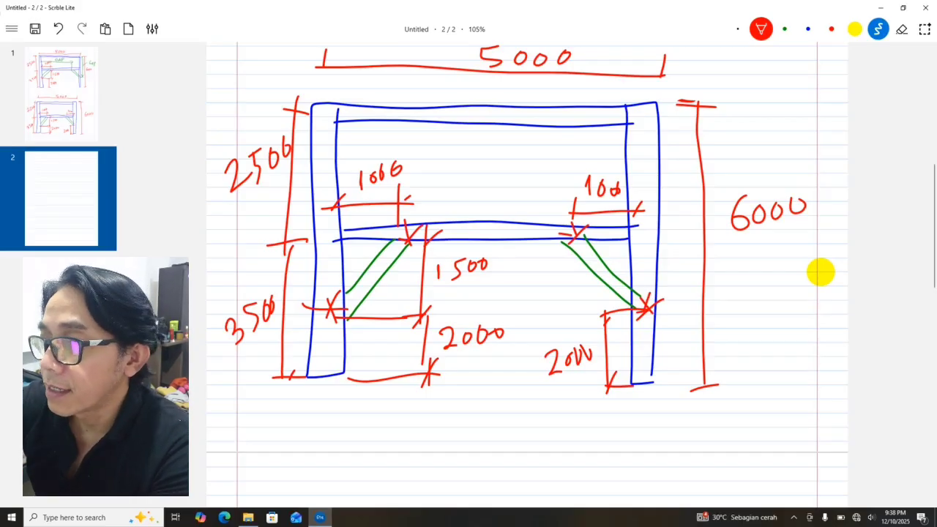
Sketch a second blue portal frame below the dimensioned one, with double-line legs, a top beam and a mid-height crossbeam
ctrl+scroll(820, 272, down, 3)
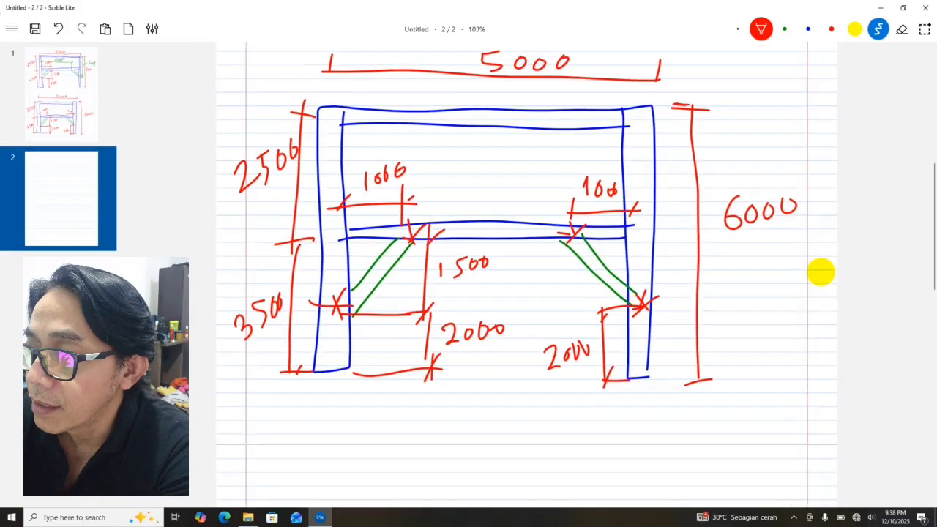
scroll(821, 271, down, 3)
scroll(821, 271, down, 1)
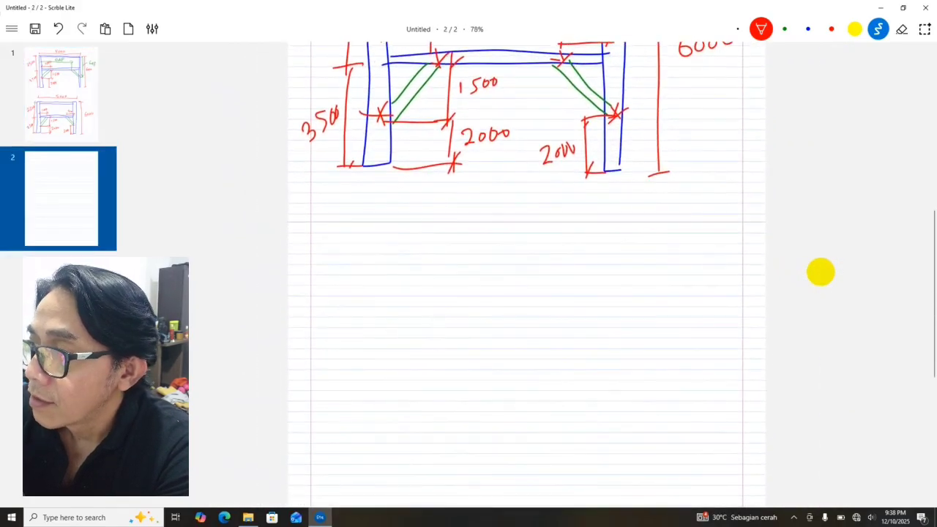
click(808, 29)
mouse_move(375, 429)
mouse_down()
mouse_move(375, 388)
mouse_move(415, 275)
mouse_move(596, 275)
mouse_move(611, 420)
mouse_move(396, 423)
mouse_move(397, 291)
mouse_up()
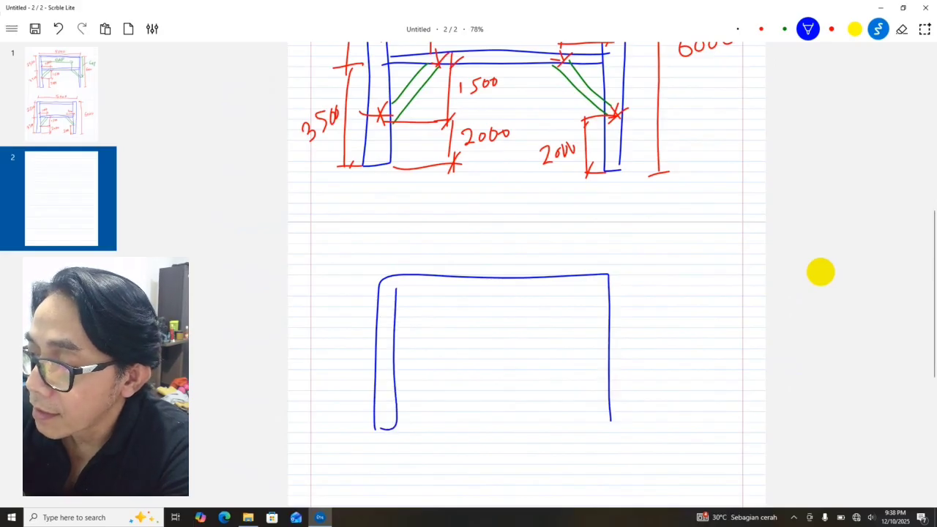
mouse_move(583, 276)
mouse_down()
mouse_move(590, 372)
mouse_move(616, 426)
mouse_up()
drag(396, 288, 593, 286)
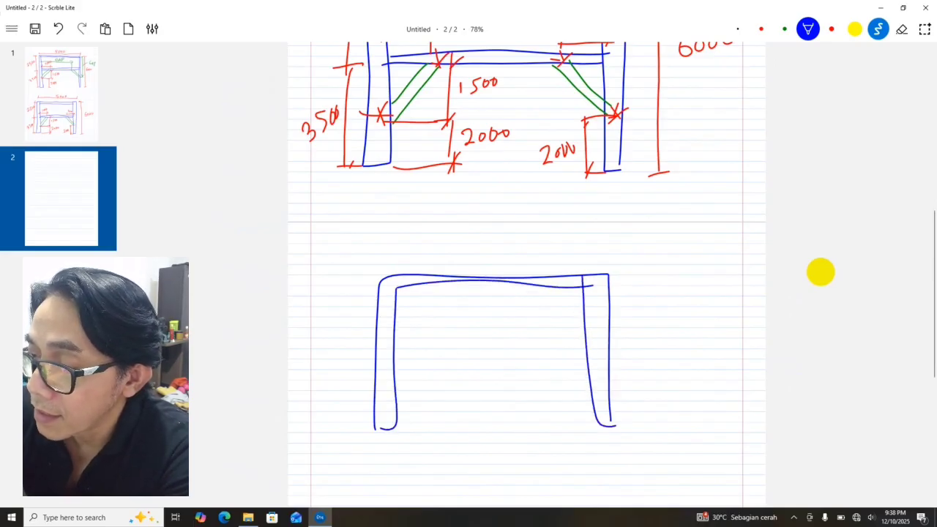
mouse_move(394, 352)
mouse_down()
mouse_move(602, 346)
mouse_move(423, 355)
mouse_move(596, 357)
mouse_up()
Draw two green diagonal braces on the second frame, running from the crossbeam's underside to the left and right legs
scroll(527, 274, down, 1)
ctrl+scroll(526, 274, up, 2)
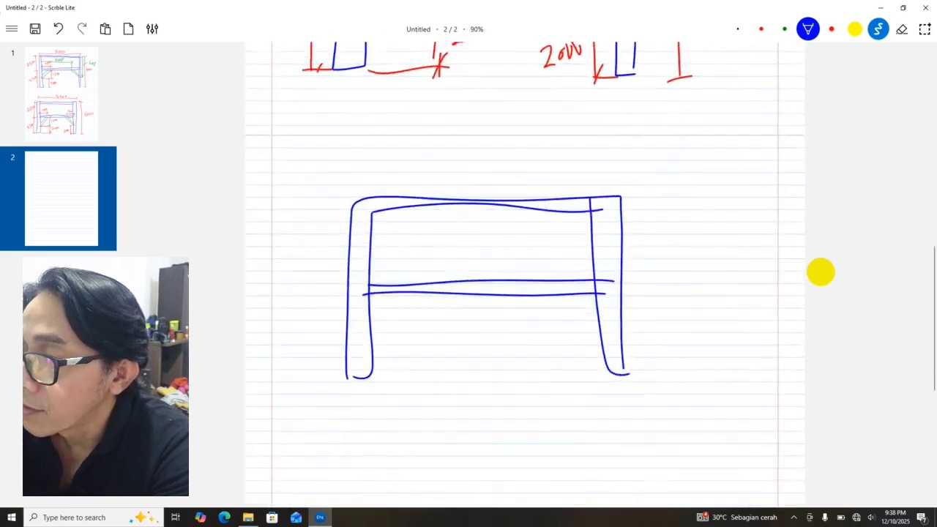
ctrl+scroll(820, 272, up, 3)
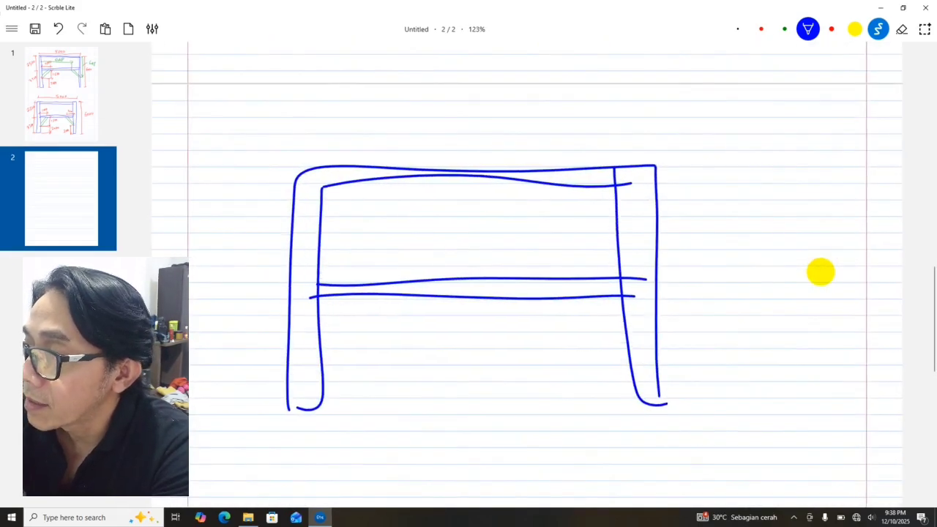
key(3)
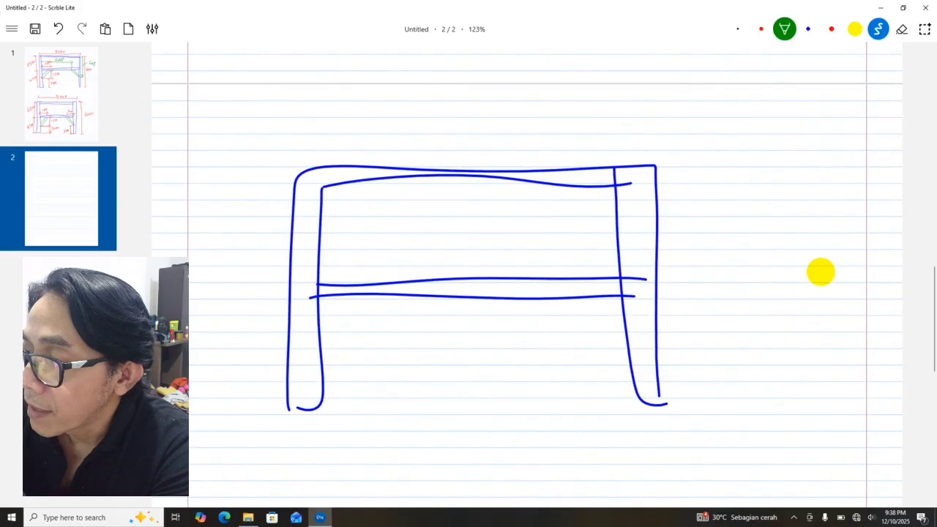
mouse_move(528, 295)
mouse_down()
mouse_move(623, 353)
mouse_move(554, 300)
mouse_up()
drag(317, 352, 392, 291)
drag(312, 385, 395, 316)
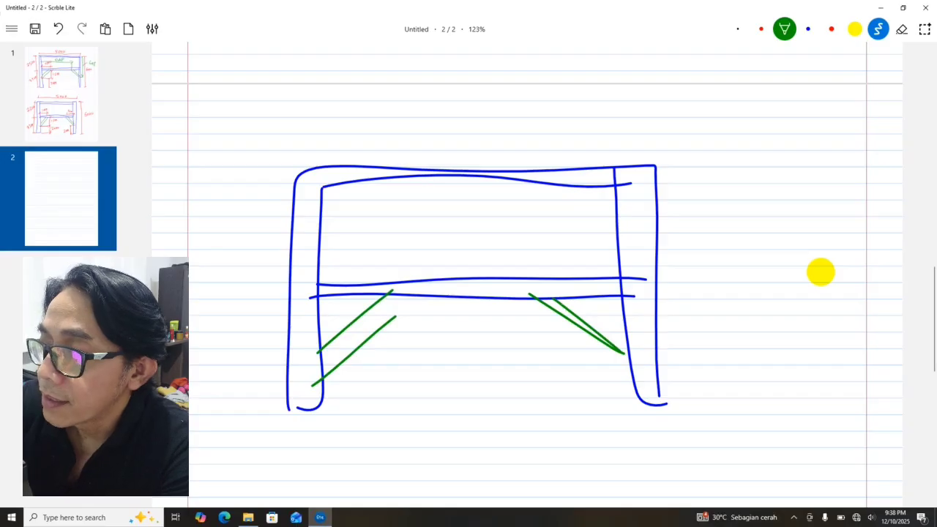
Extend the second frame's right brace into the right leg and erase the short green vertical mark drawn beside that leg
mouse_move(680, 297)
mouse_down()
mouse_move(714, 294)
mouse_move(699, 338)
mouse_up()
drag(693, 355, 701, 352)
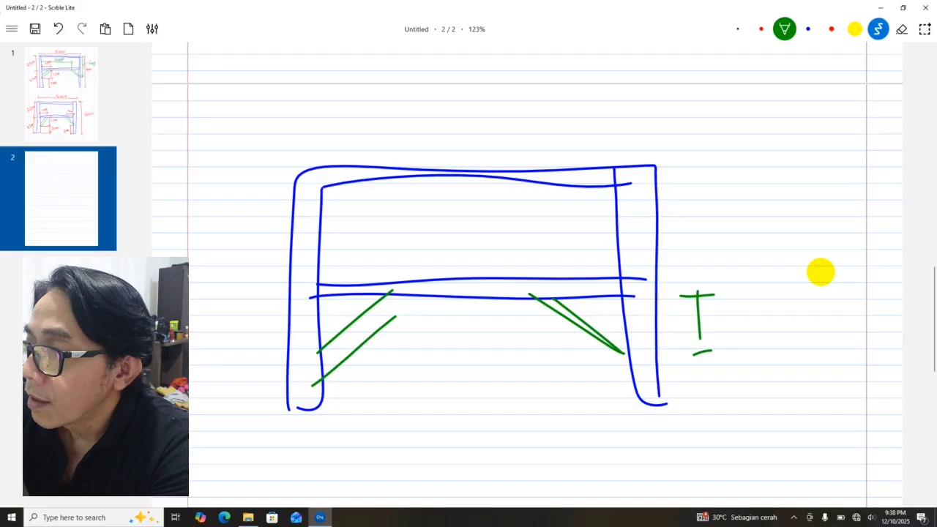
drag(615, 338, 650, 367)
drag(538, 297, 641, 368)
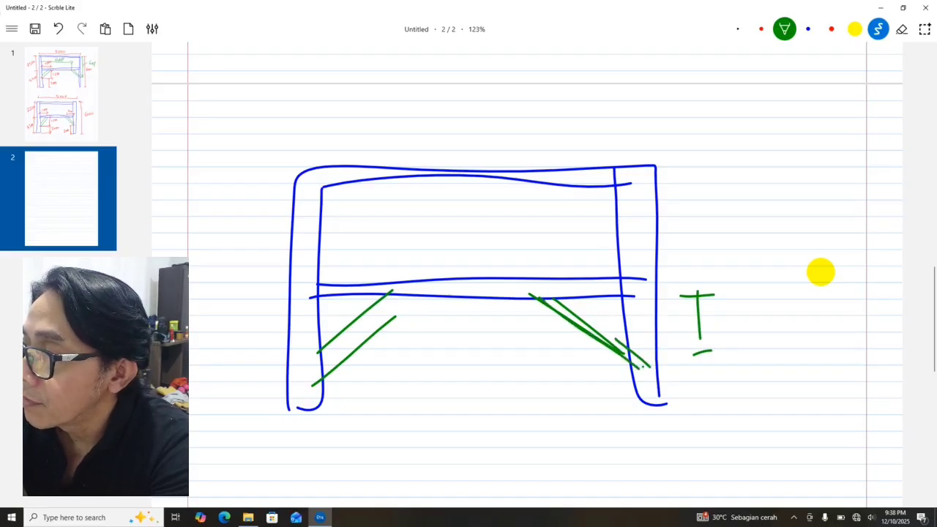
key(e)
drag(698, 295, 703, 353)
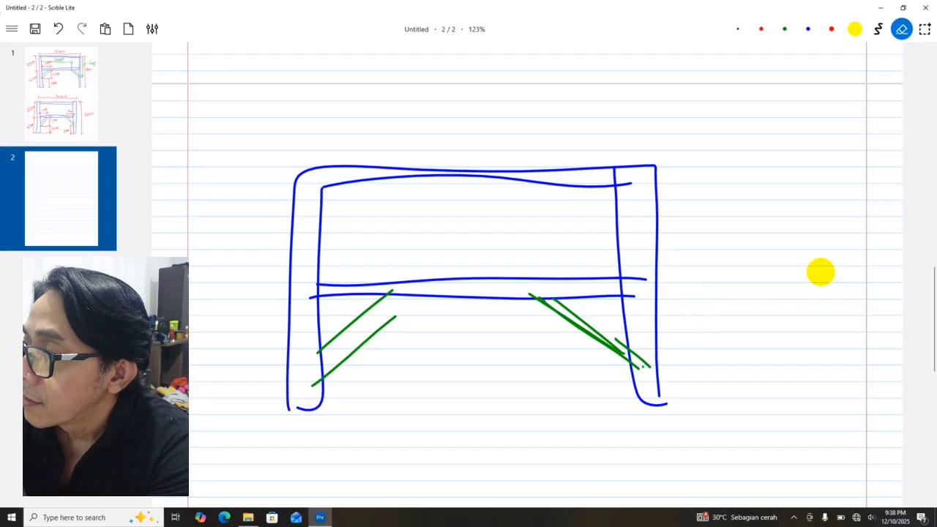
Draw a green downward arrow beside the right leg from the top beam, and a green horizontal arrow from the left leg toward the right brace
key(p)
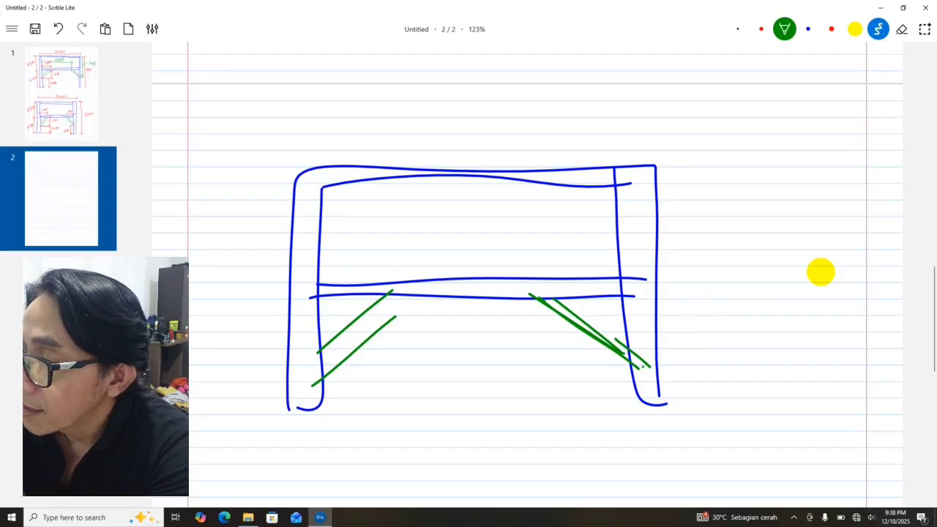
mouse_move(676, 170)
mouse_down()
mouse_move(707, 167)
mouse_move(688, 262)
mouse_move(693, 376)
mouse_up()
drag(682, 342, 696, 385)
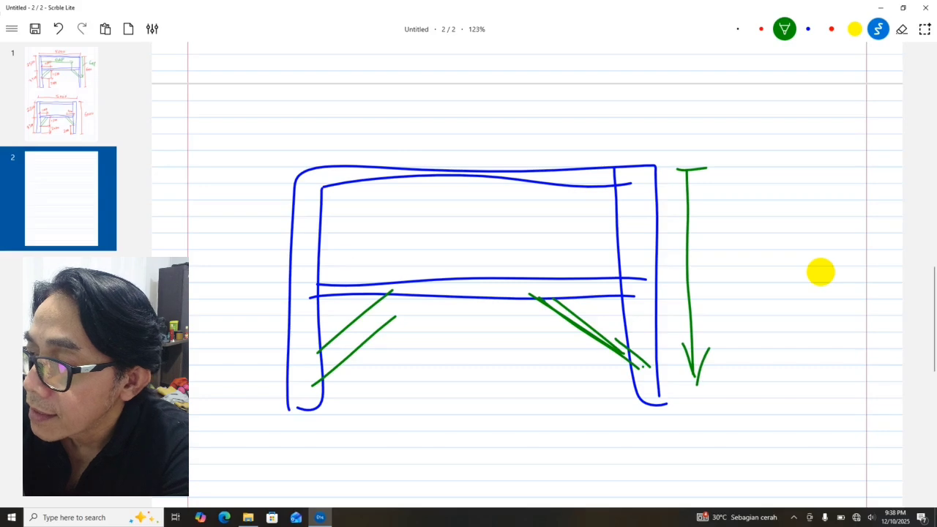
mouse_move(323, 251)
mouse_down()
mouse_move(507, 258)
mouse_move(503, 277)
mouse_up()
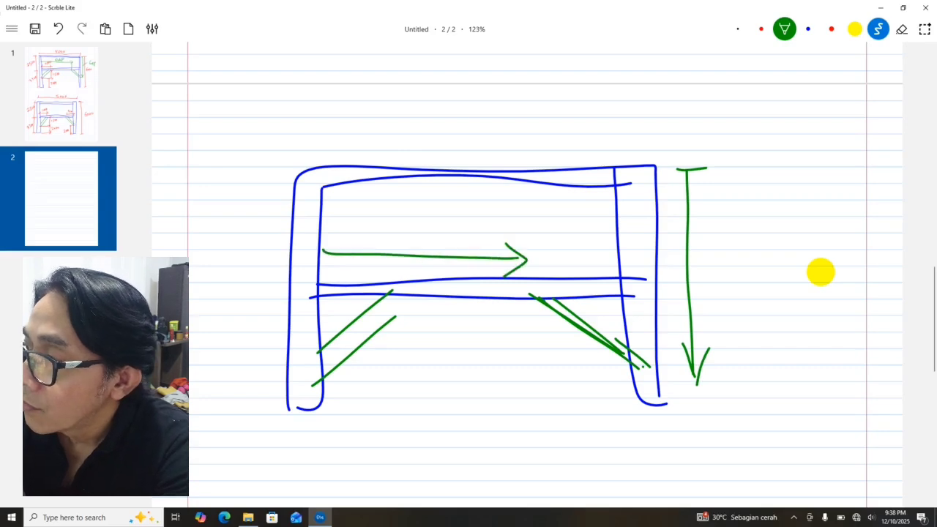
Mark the right brace's ends on the crossbeam and the right leg with red strokes
click(831, 28)
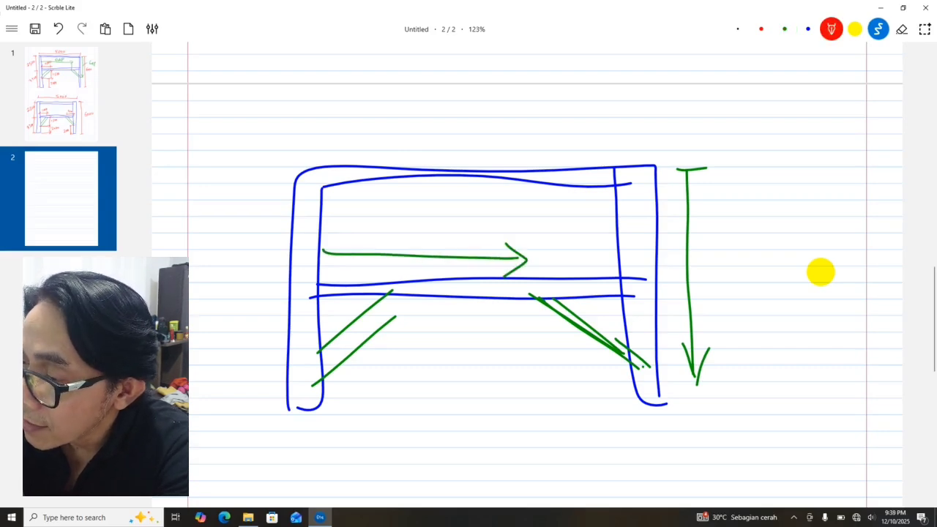
drag(544, 264, 540, 305)
drag(623, 370, 666, 367)
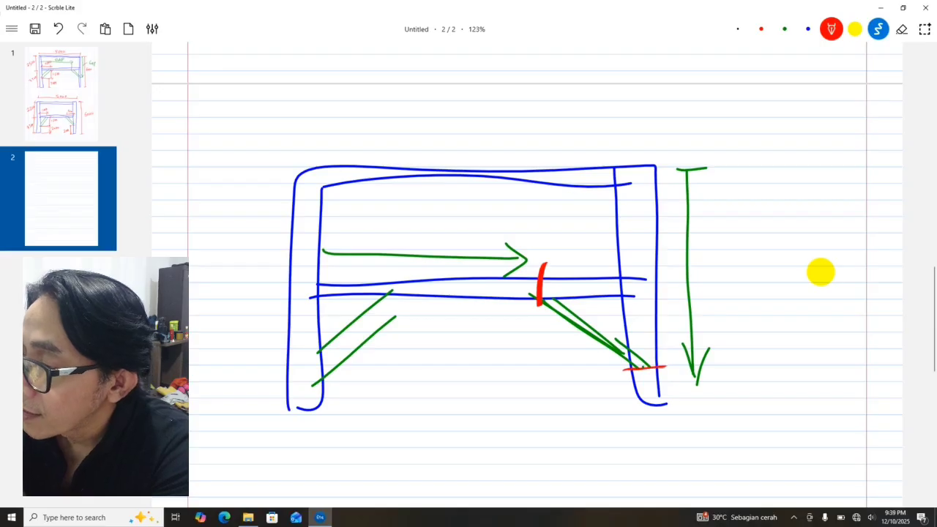
Write a red question mark beside the vertical arrow and another above the horizontal arrow
drag(710, 235, 723, 257)
click(720, 284)
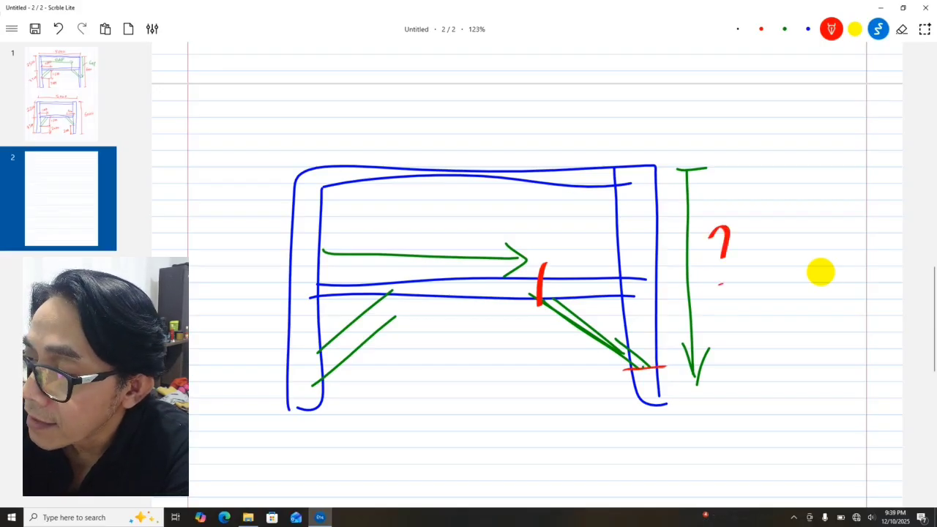
drag(389, 208, 417, 229)
click(423, 242)
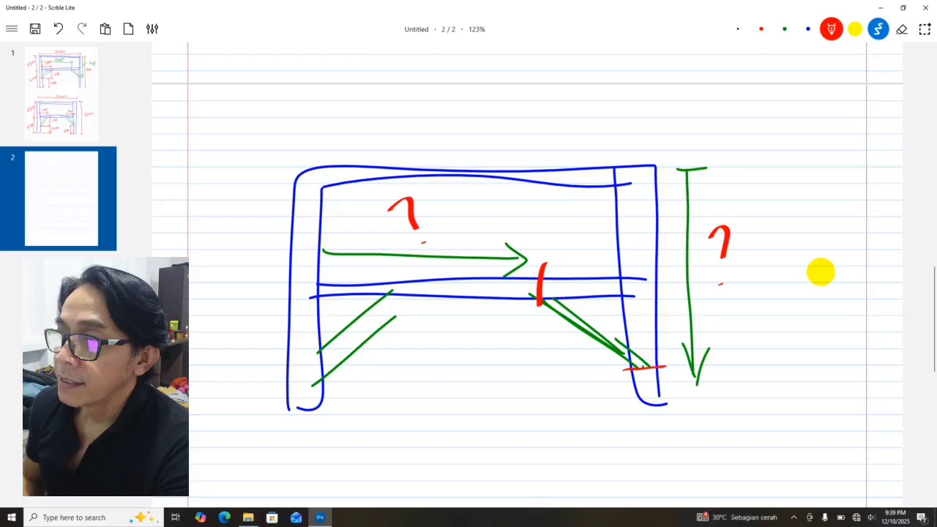
Circle the four brace connection points of the upper dimensioned frame in green
ctrl+scroll(820, 272, down, 2)
scroll(820, 272, up, 5)
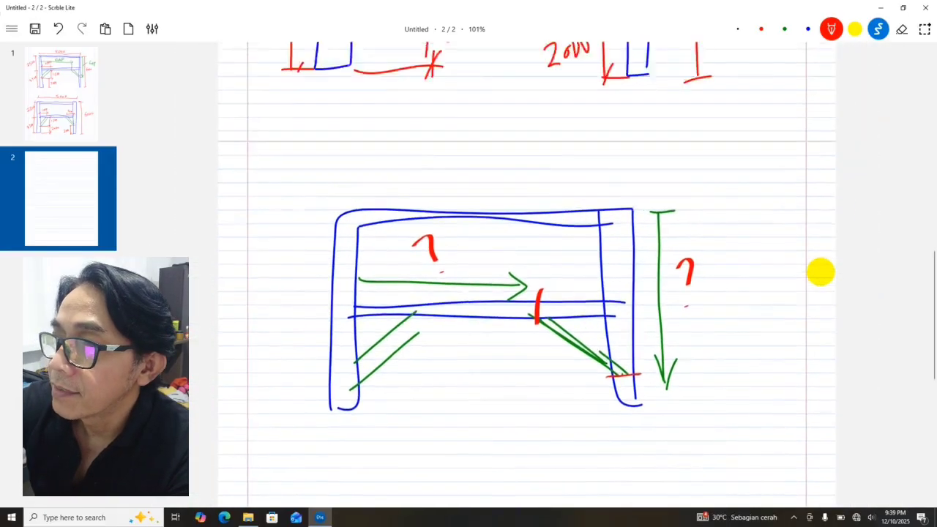
scroll(820, 272, up, 1)
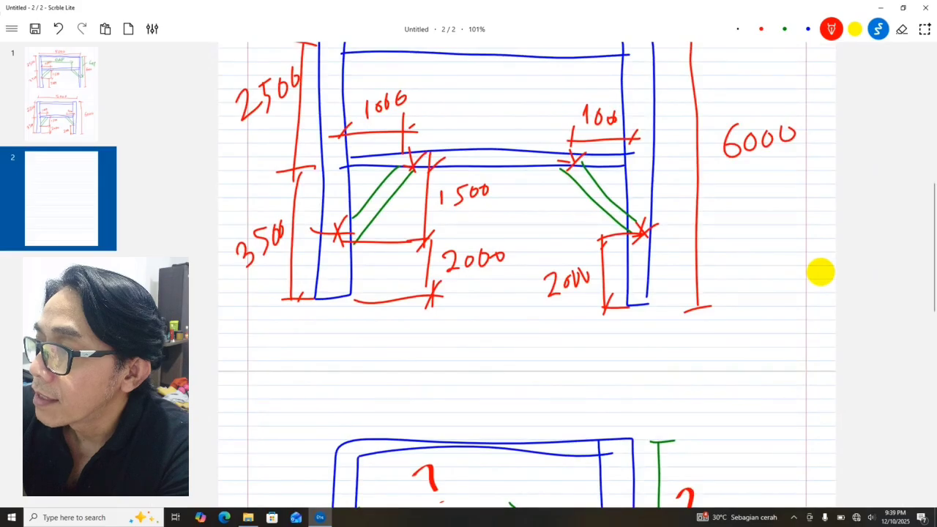
key(3)
drag(425, 148, 434, 156)
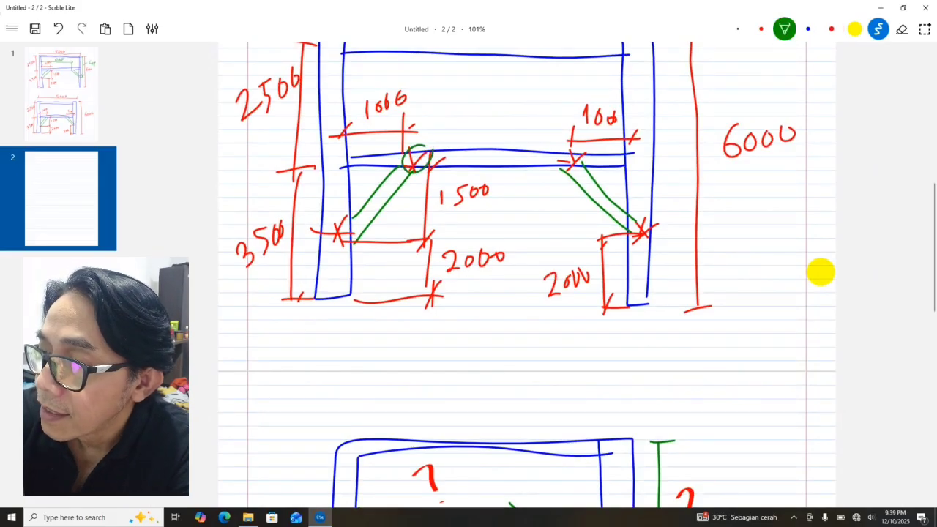
mouse_move(350, 221)
mouse_down()
mouse_move(330, 247)
mouse_move(357, 230)
mouse_up()
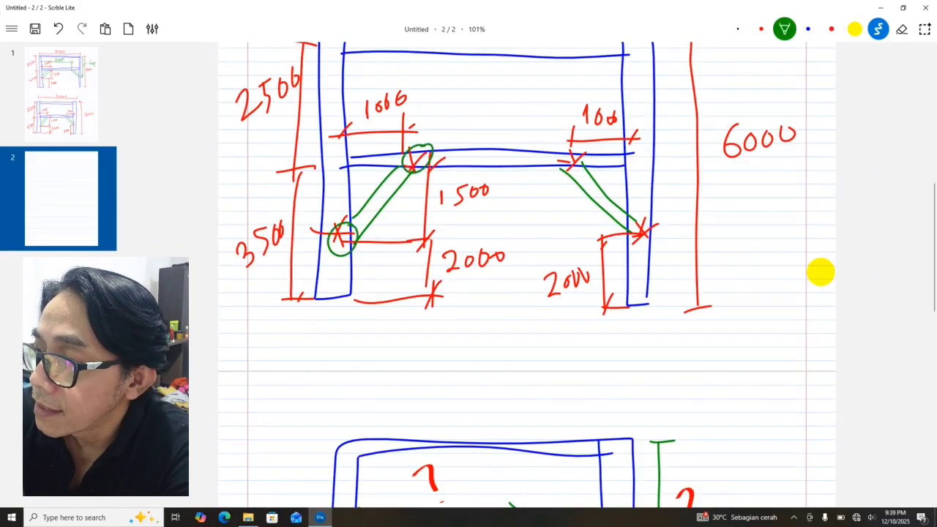
mouse_move(582, 143)
mouse_down()
mouse_move(582, 170)
mouse_move(585, 145)
mouse_up()
mouse_move(646, 215)
mouse_down()
mouse_move(656, 244)
mouse_move(652, 215)
mouse_up()
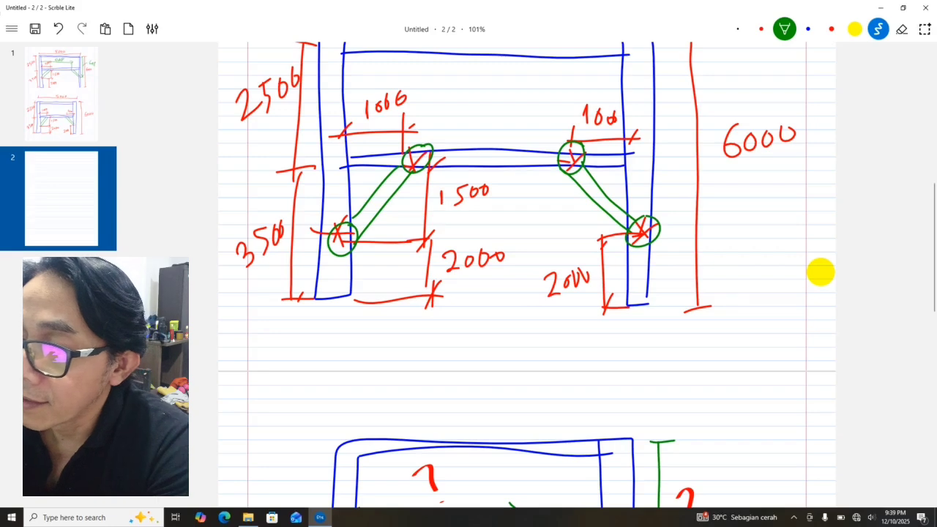
Circle both red question marks on the second frame in green and write 4000 beside the vertical arrow
scroll(820, 271, down, 3)
scroll(820, 271, down, 1)
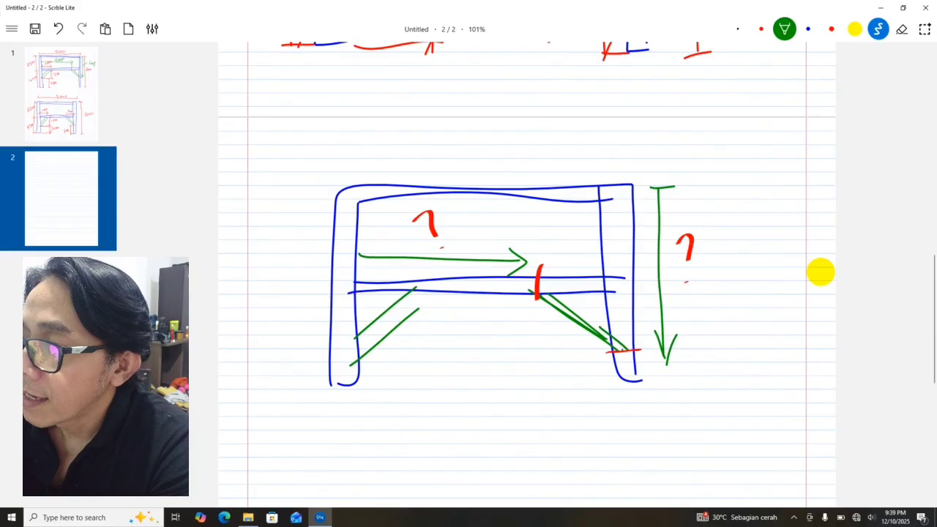
mouse_move(705, 224)
mouse_down()
mouse_move(679, 275)
mouse_move(701, 224)
mouse_up()
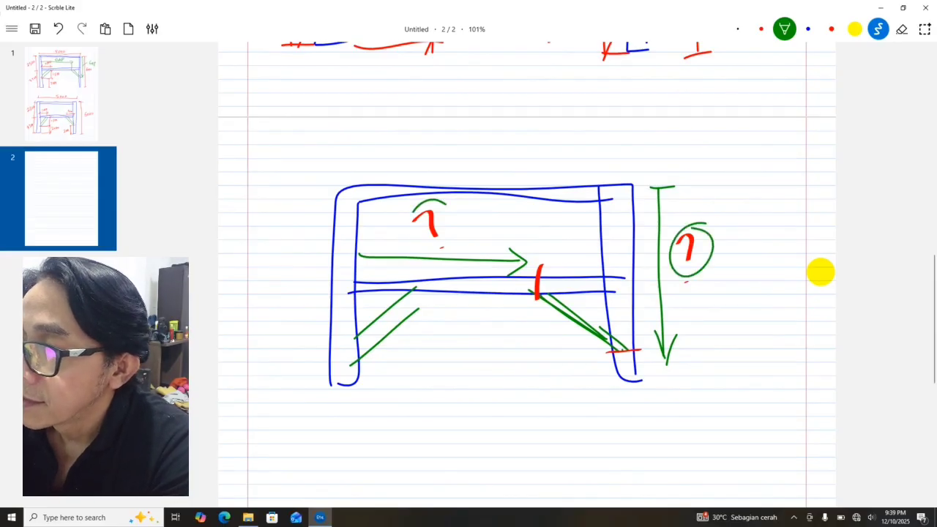
drag(413, 211, 447, 202)
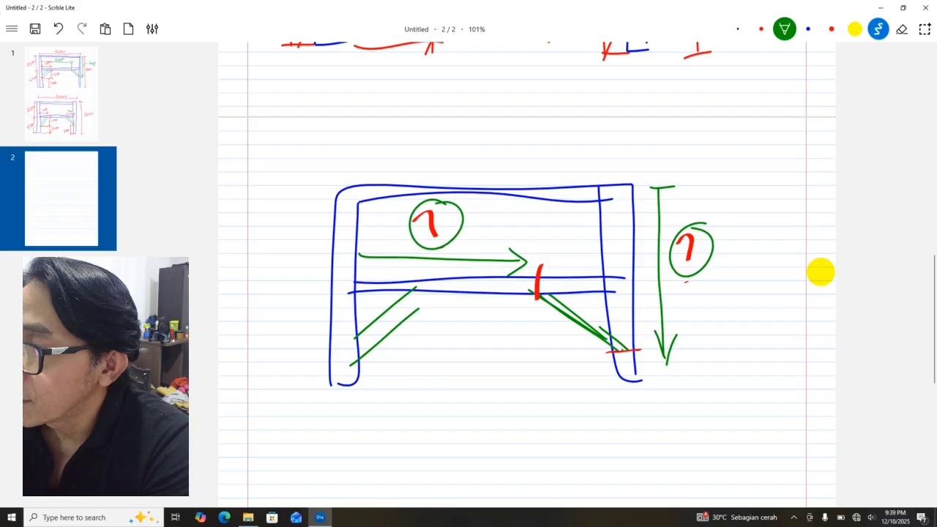
ctrl+scroll(820, 272, down, 1)
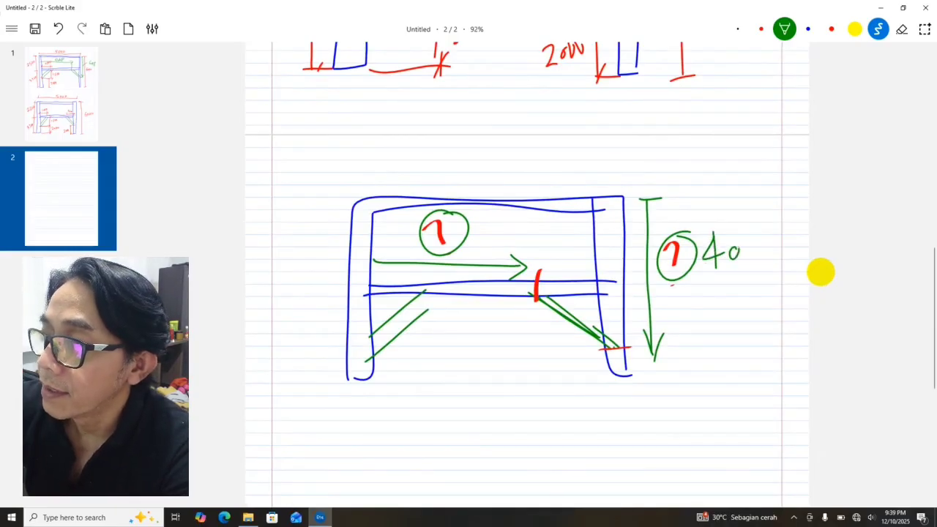
drag(752, 243, 765, 246)
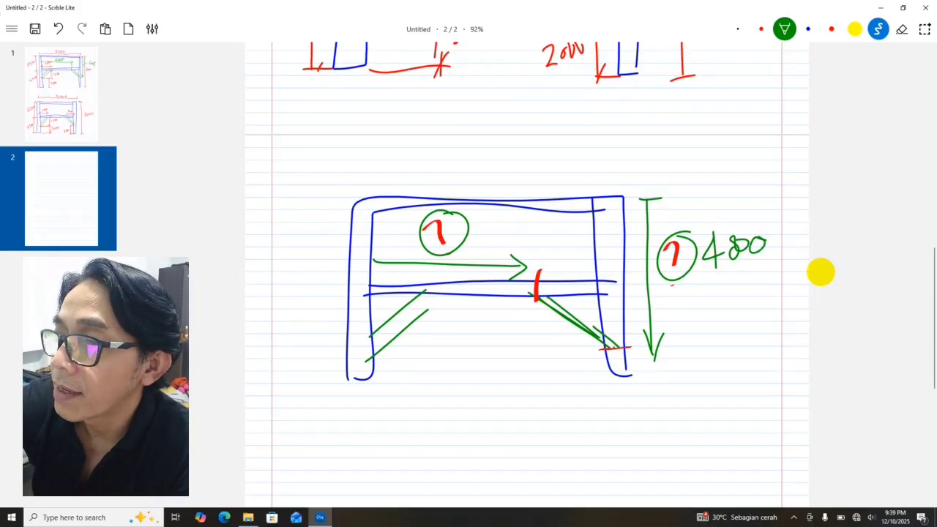
scroll(821, 271, up, 3)
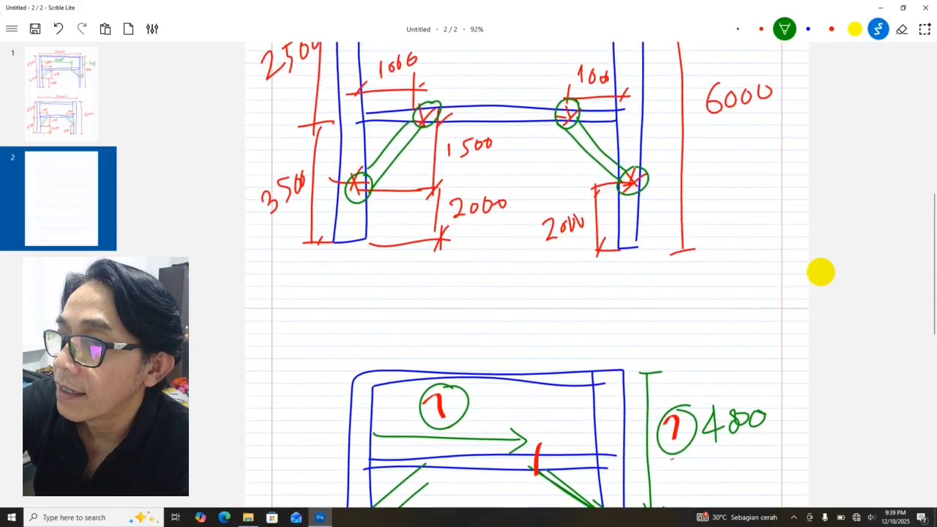
ctrl+scroll(821, 272, down, 2)
scroll(820, 271, down, 3)
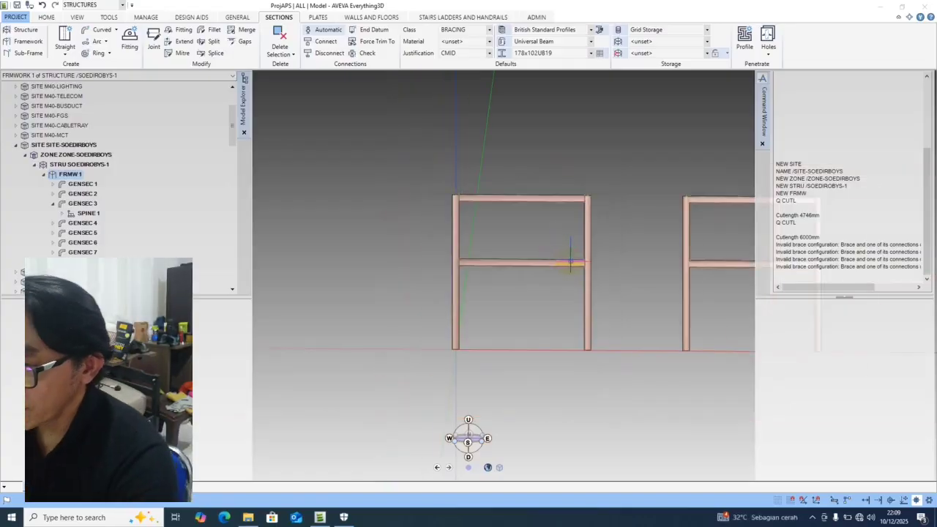
Examine the two unbraced steel frames in the AVEVA Everything3D model from the front and at an angle
scroll(570, 262, down, 2)
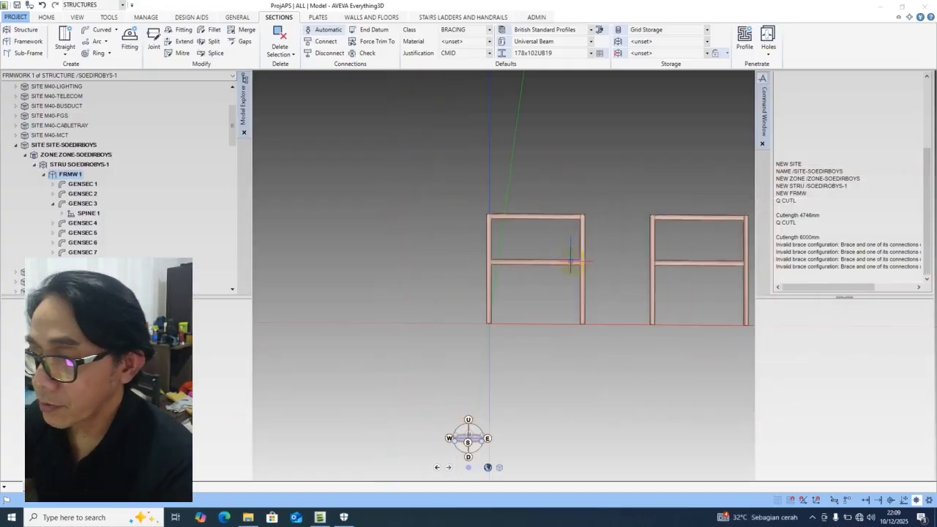
middle_click(629, 273)
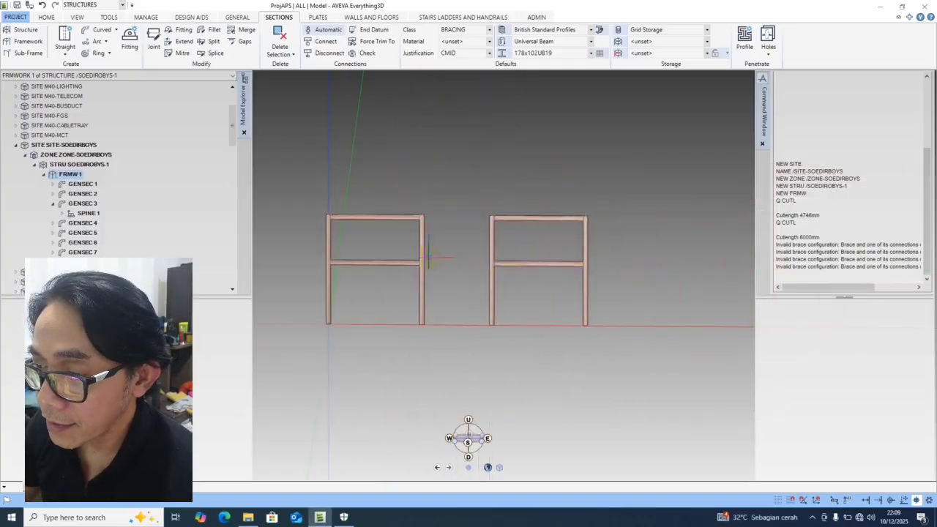
scroll(431, 257, up, 1)
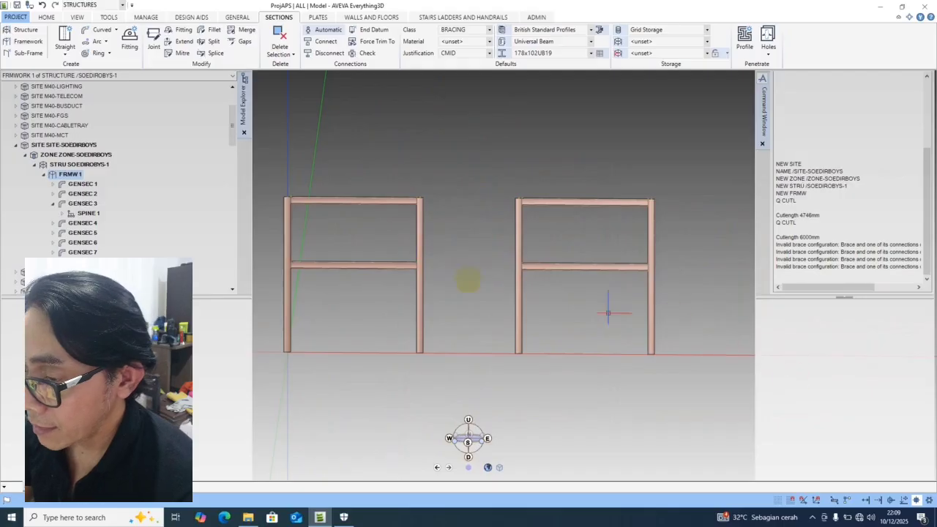
shift+middle_drag(367, 256, 390, 307)
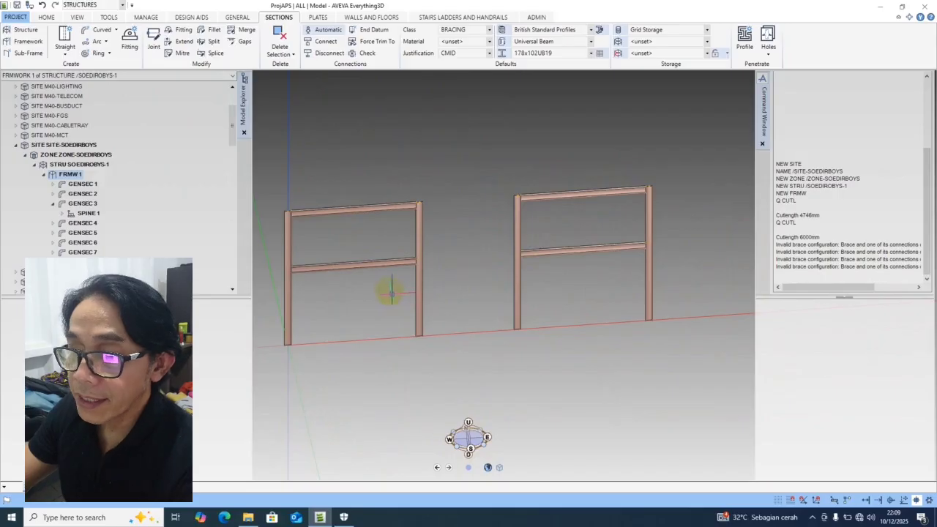
shift+middle_drag(389, 289, 485, 278)
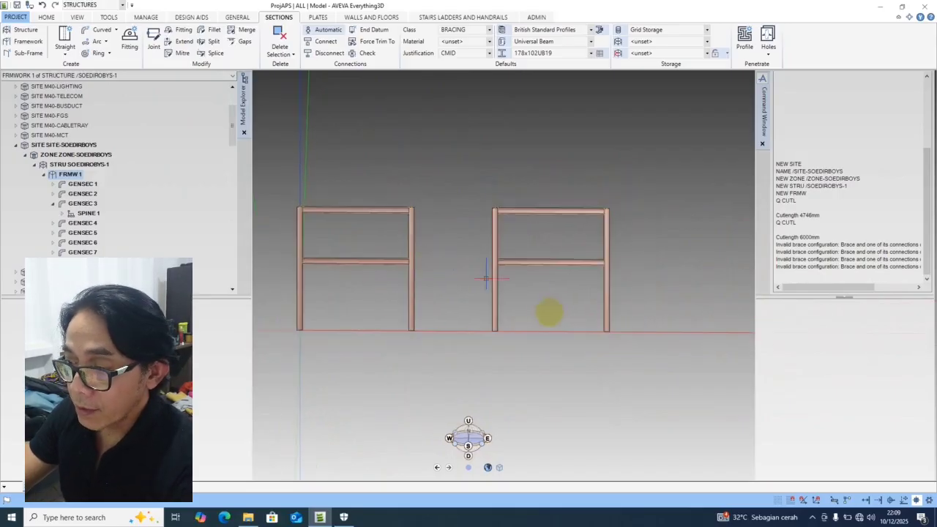
Check the object snapping settings and the section defaults for profile standard, section type, class and justification
click(928, 500)
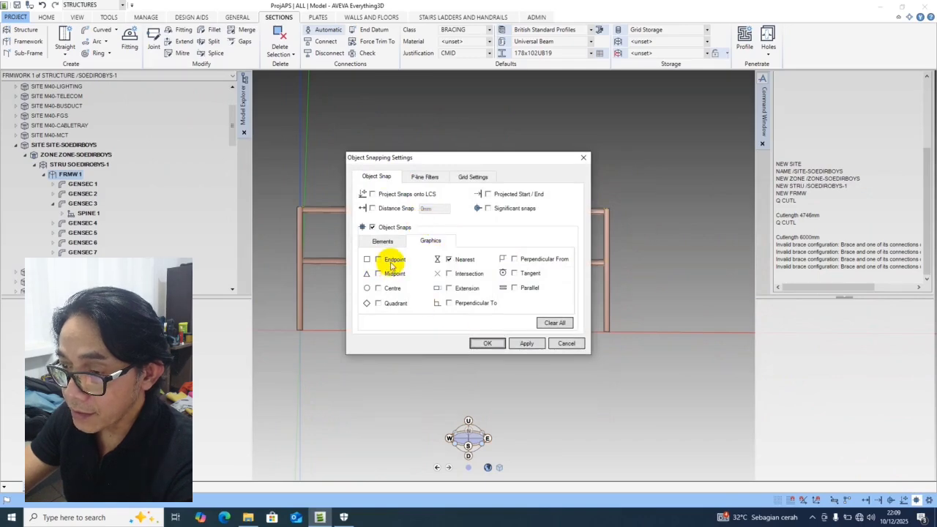
click(496, 343)
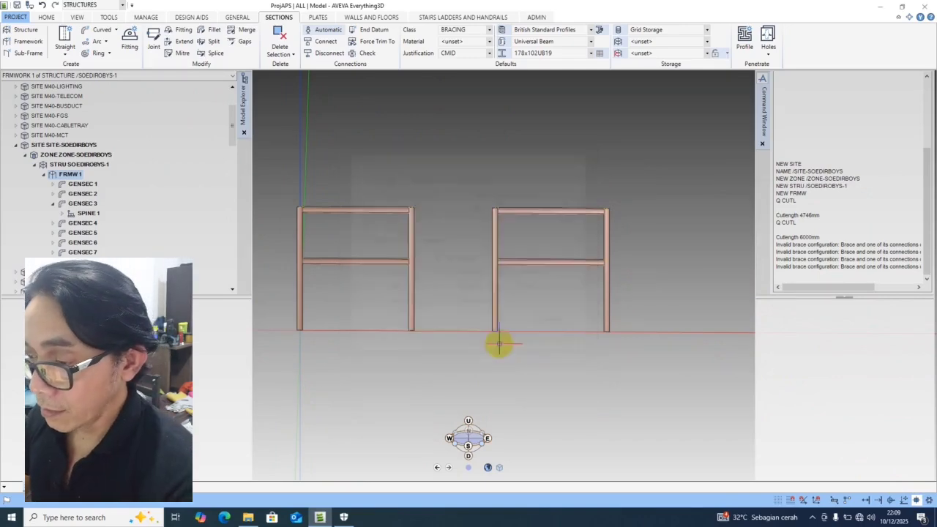
click(589, 30)
click(589, 31)
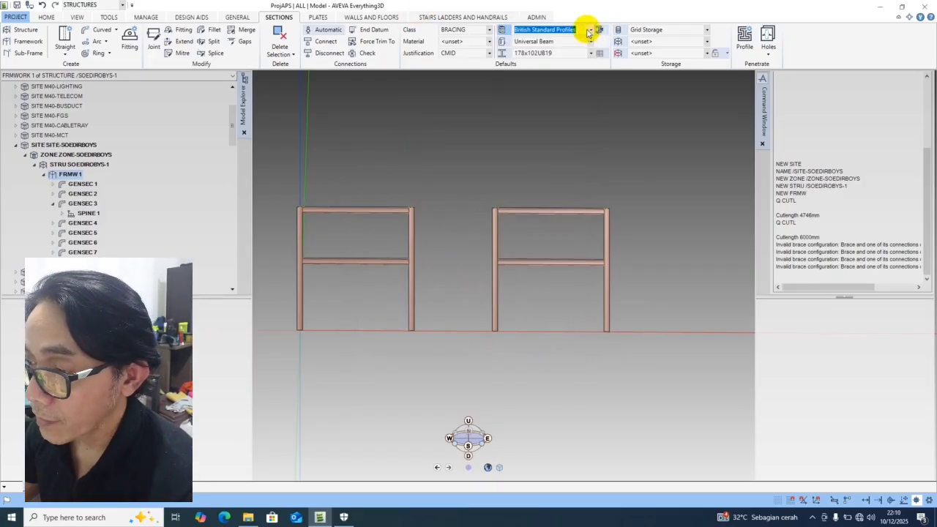
click(590, 41)
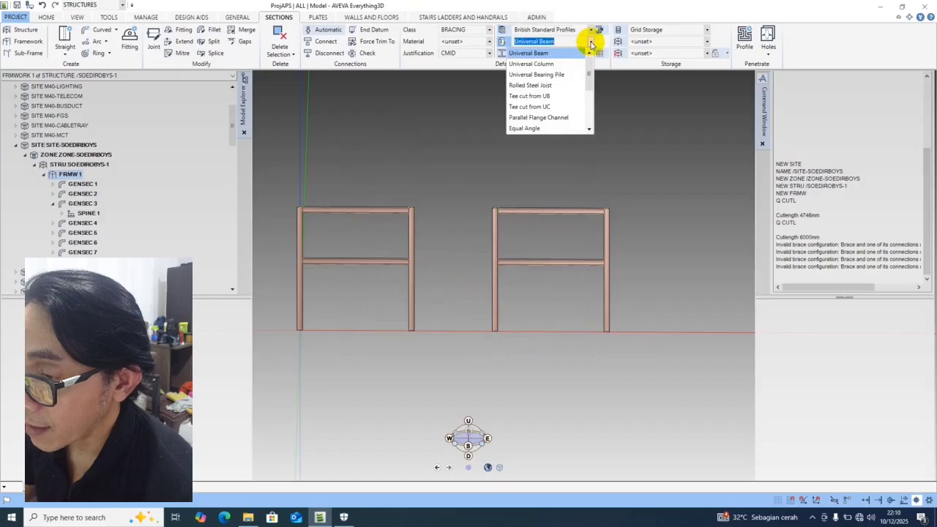
click(590, 41)
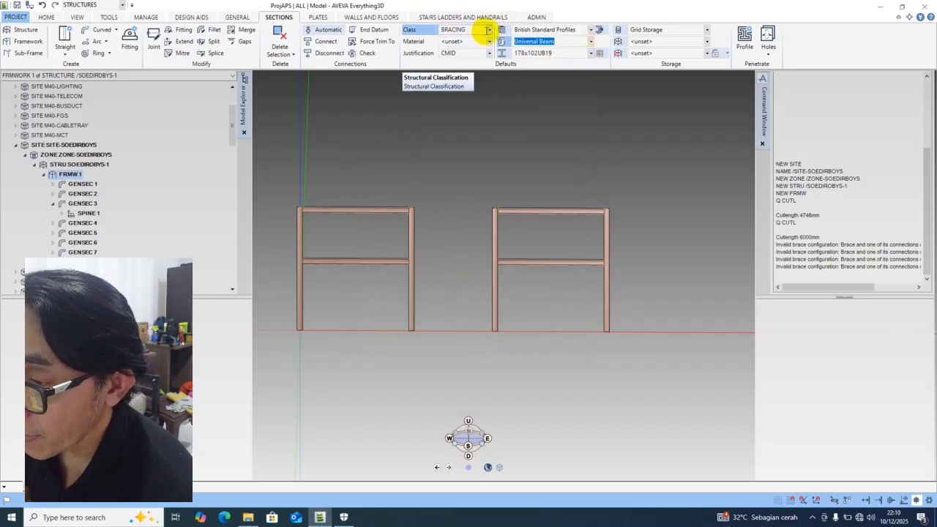
click(489, 30)
click(489, 30)
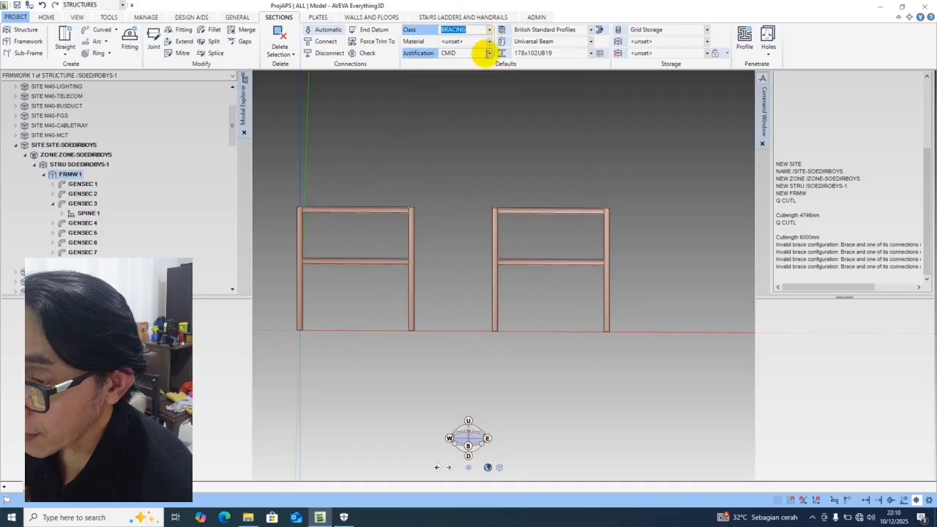
click(490, 54)
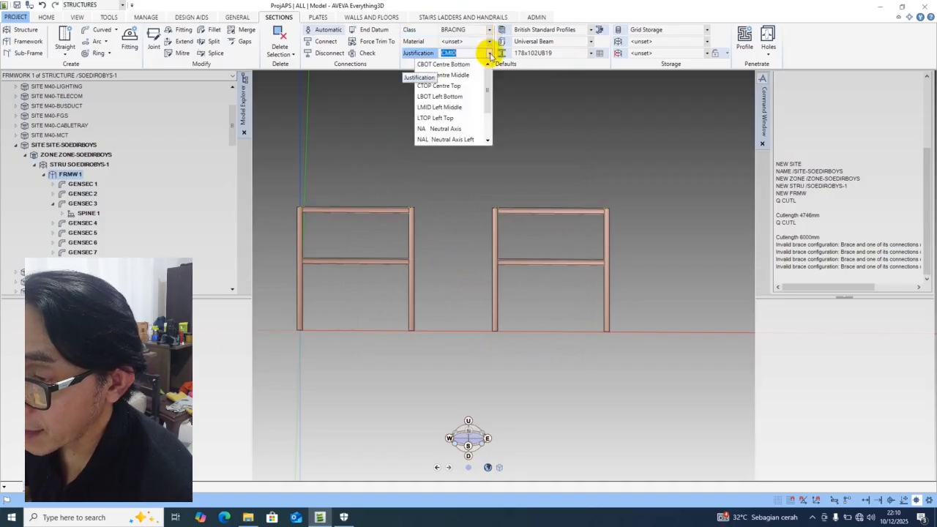
click(489, 51)
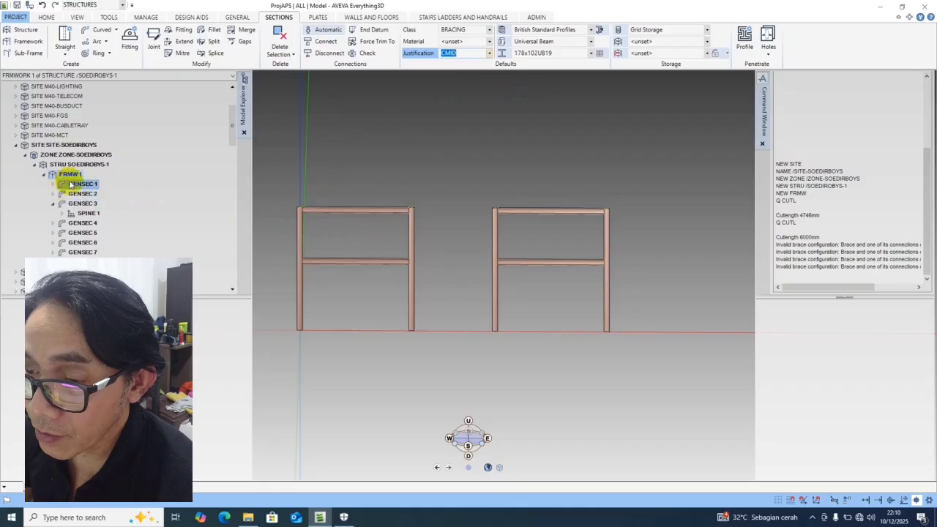
Collapse GENSEC 3 in the model hierarchy and make FRMW 1 the current element
click(78, 194)
click(55, 204)
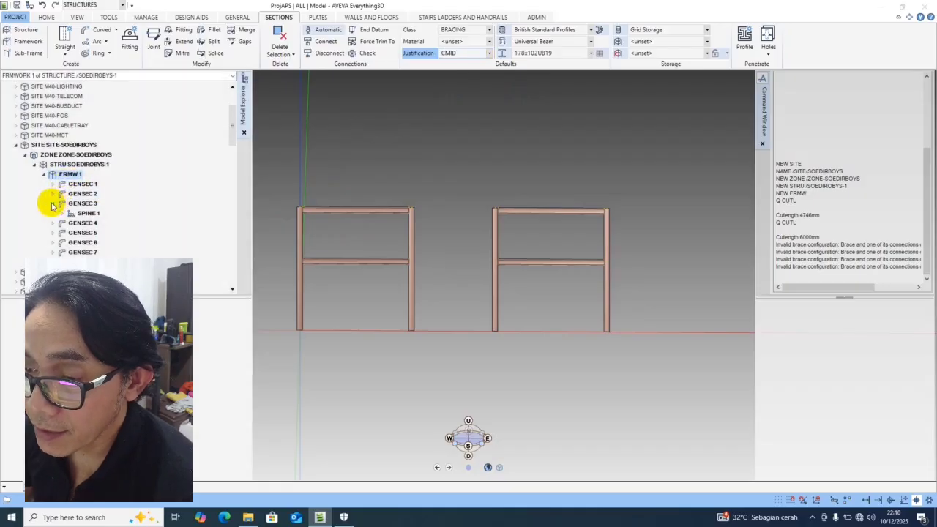
click(54, 204)
click(72, 180)
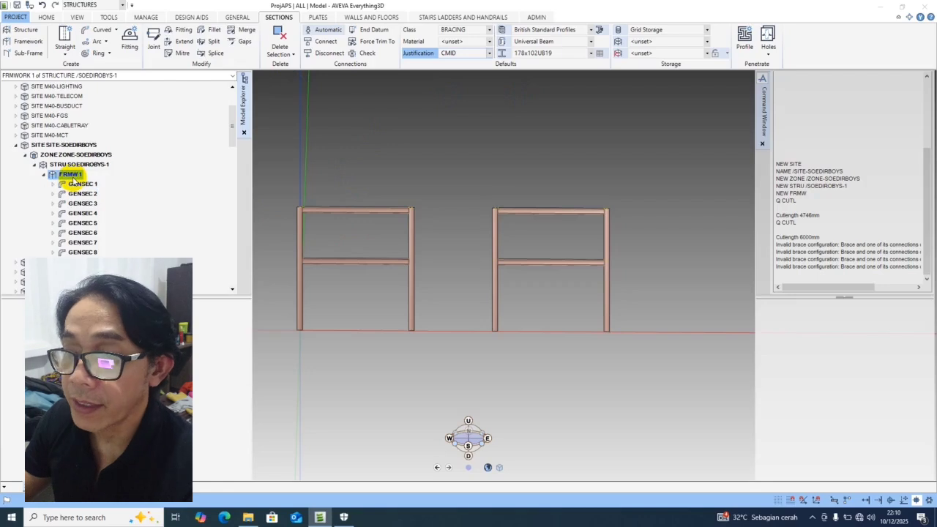
click(62, 53)
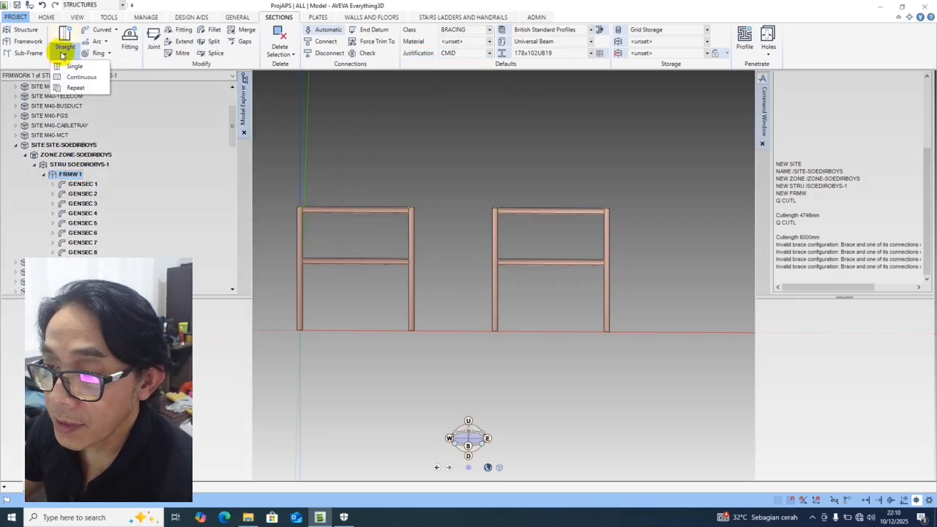
click(74, 65)
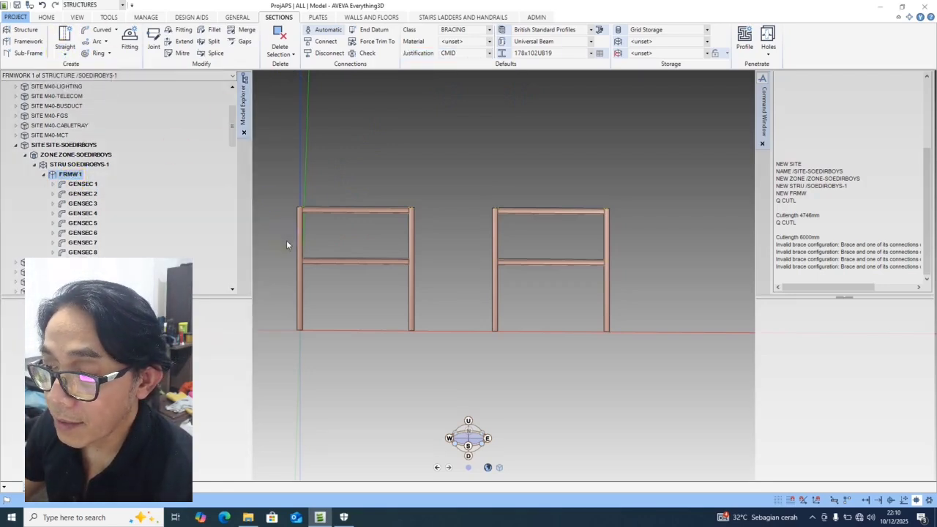
scroll(296, 270, up, 5)
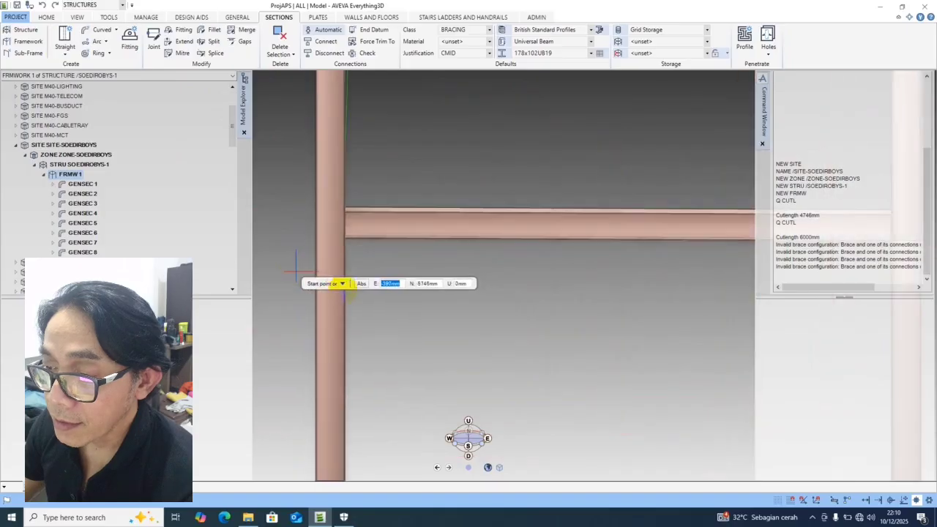
scroll(366, 303, up, 2)
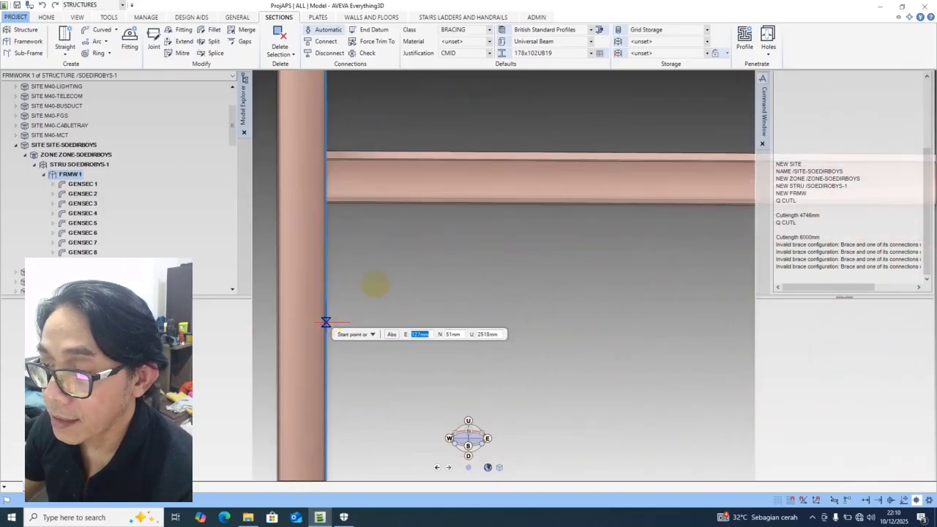
click(326, 322)
key(Escape)
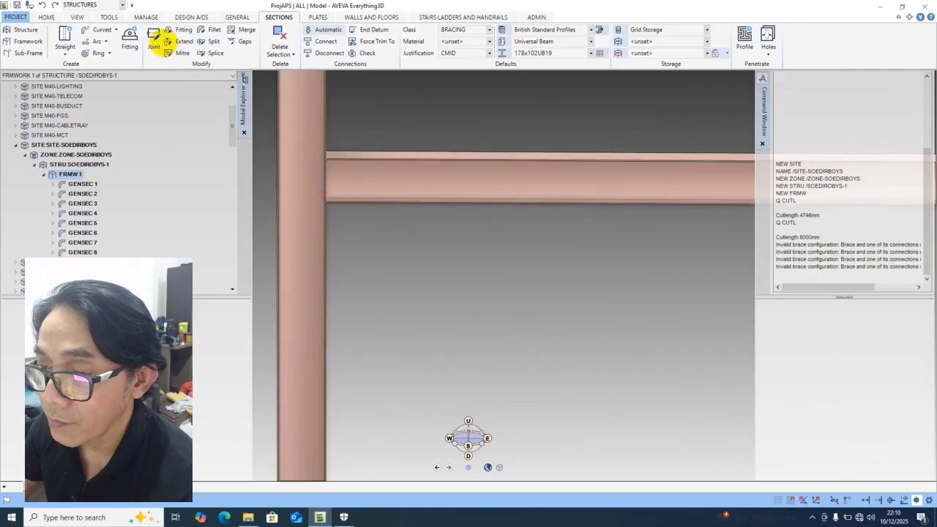
Place a straight knee brace from the mid-height beam's underside to the first frame's west column, about 700 mm across and 630 mm down
click(65, 36)
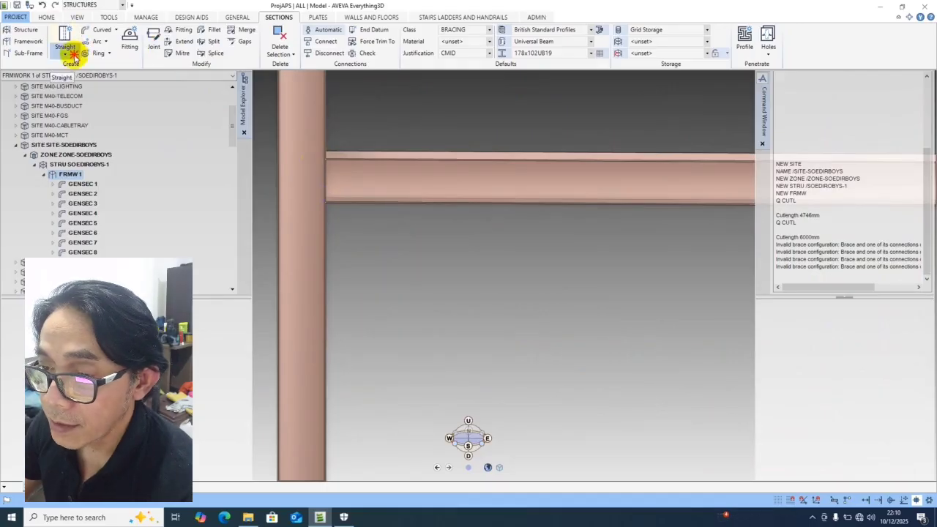
click(458, 203)
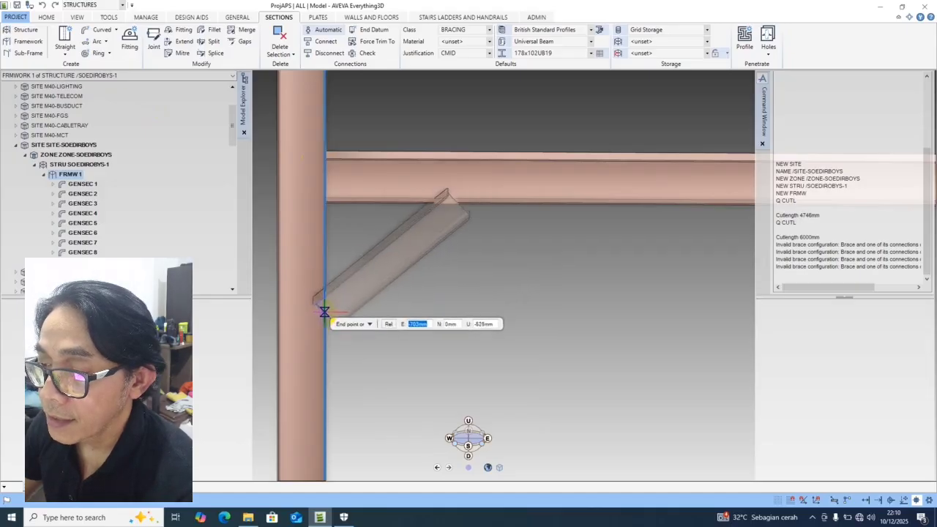
click(324, 312)
scroll(417, 283, down, 5)
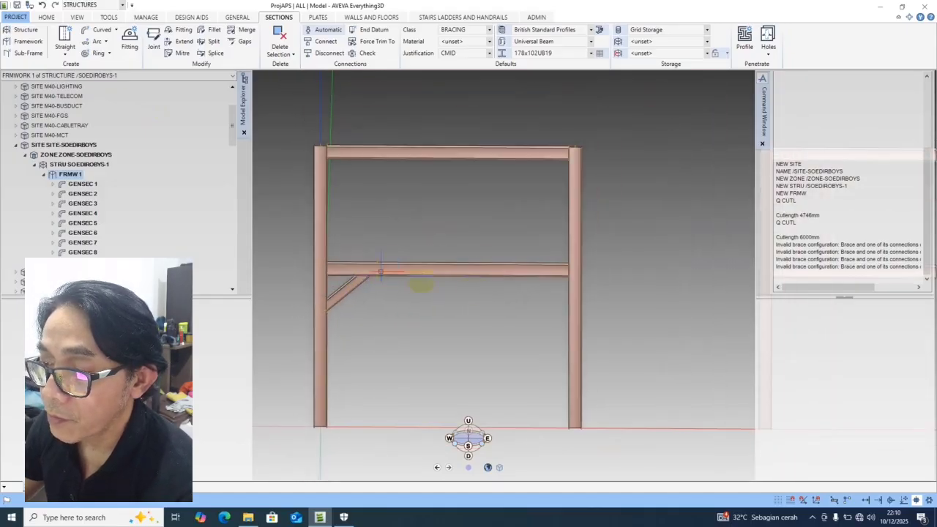
Place a second straight knee brace from the mid-height beam's underside to the first frame's east column, about 790 mm across
scroll(591, 299, up, 5)
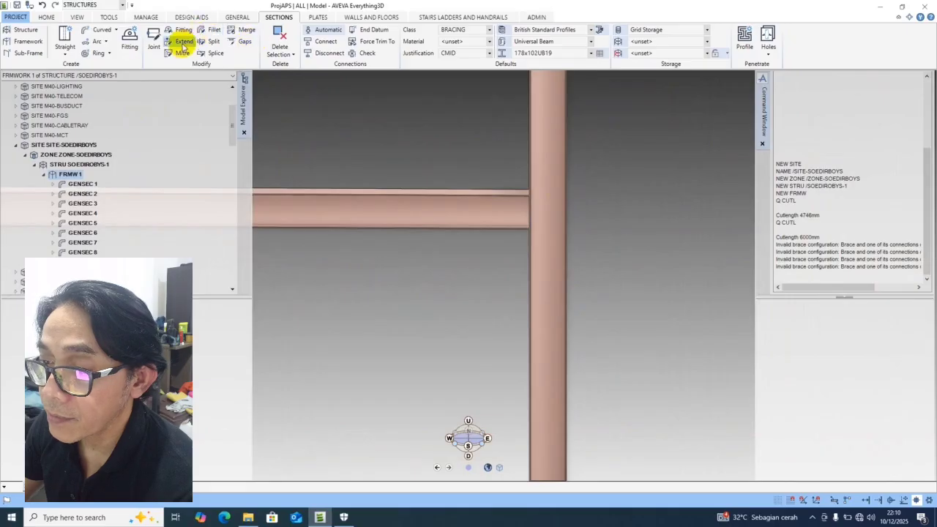
click(64, 52)
click(73, 65)
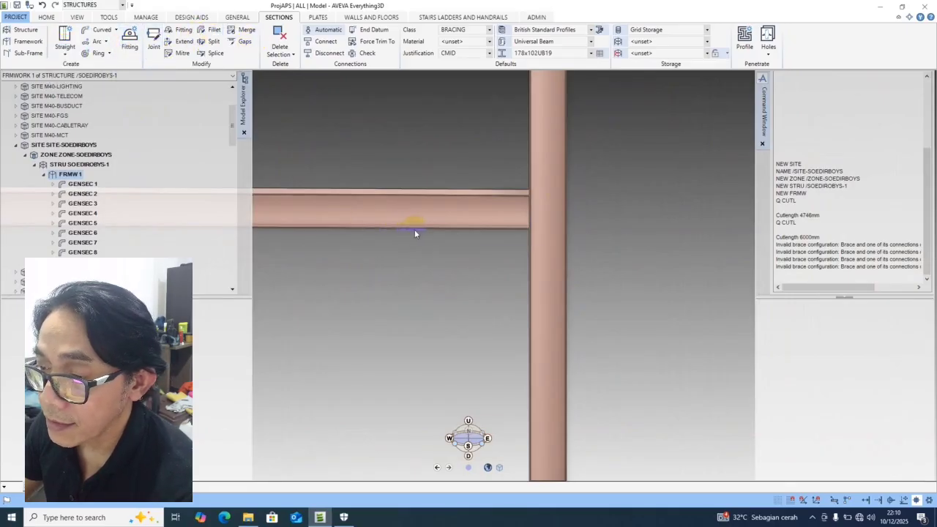
click(415, 229)
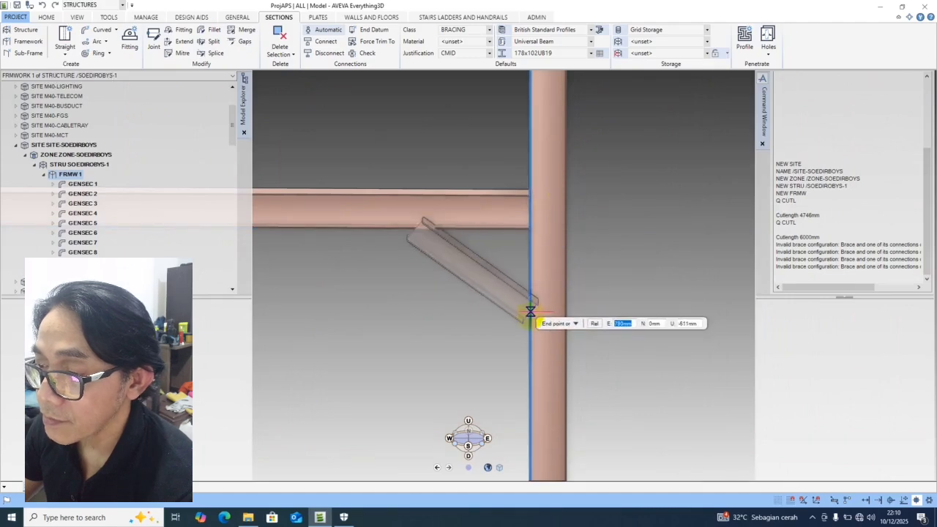
click(530, 315)
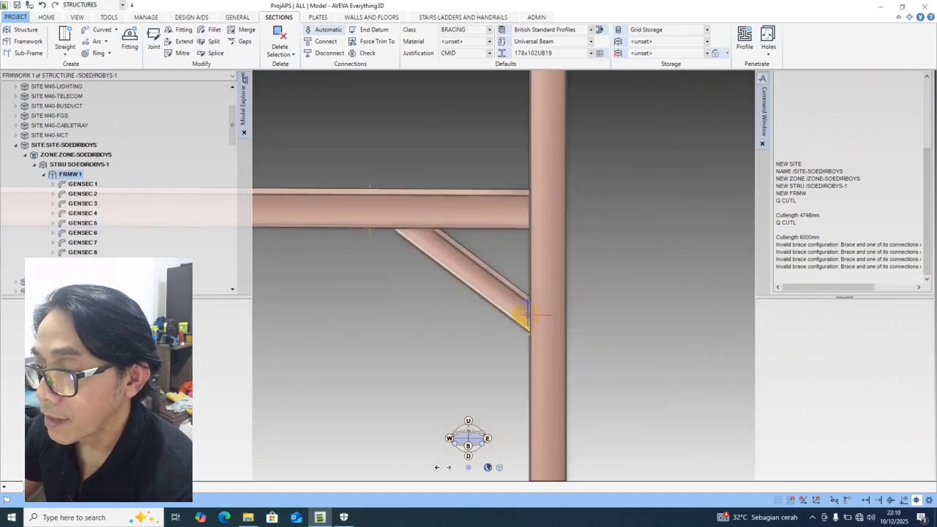
scroll(527, 315, down, 5)
Start the Gaps command on the east knee brace, using the west column and the top beam as gap references
scroll(481, 306, up, 4)
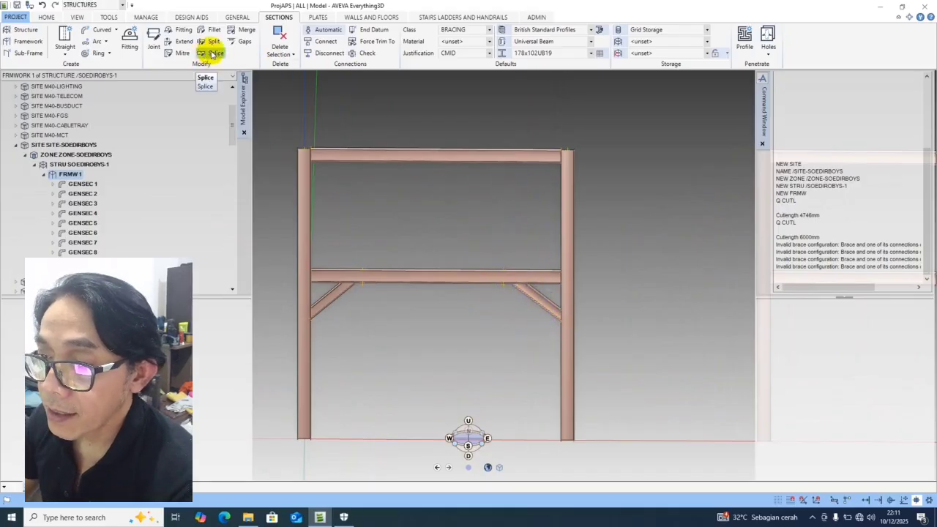
click(236, 44)
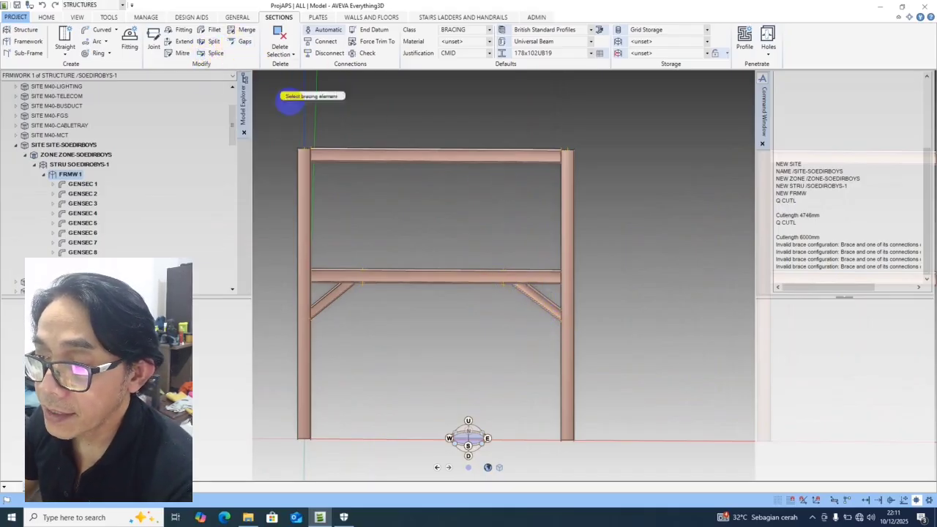
click(529, 299)
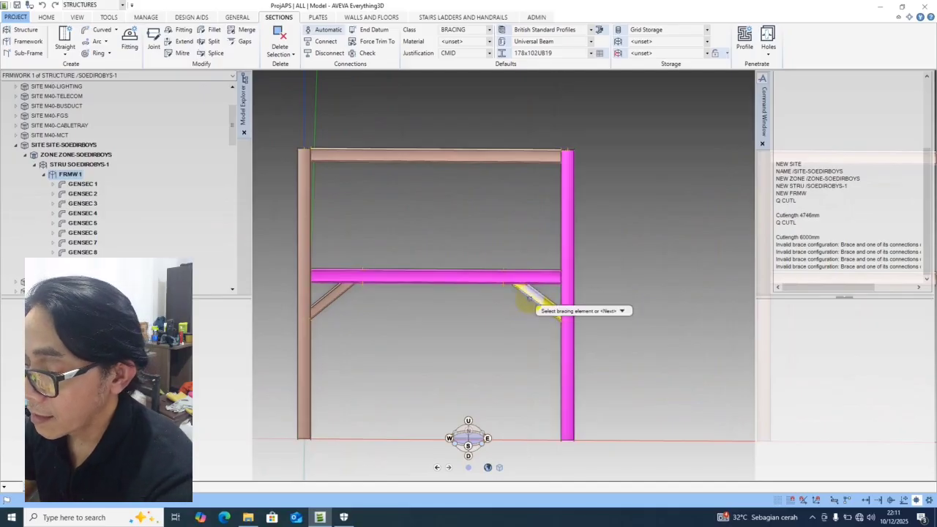
key(n)
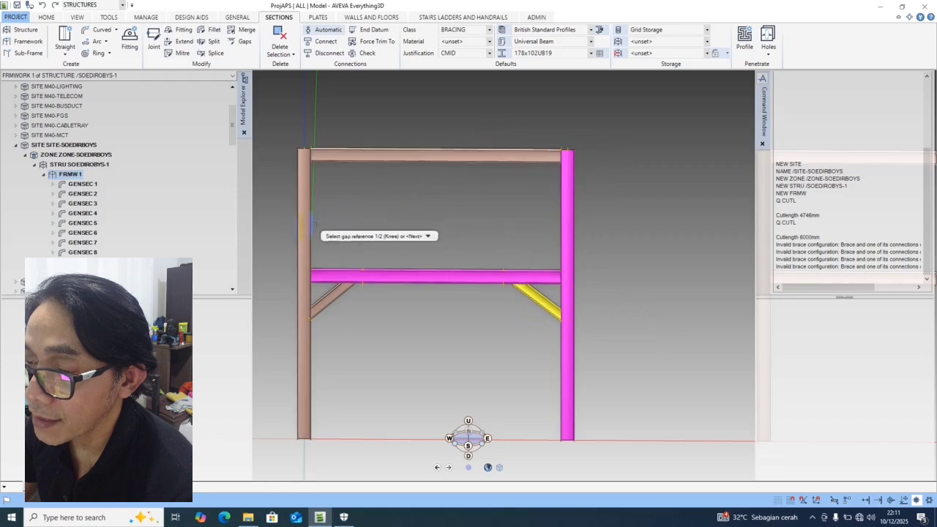
click(304, 226)
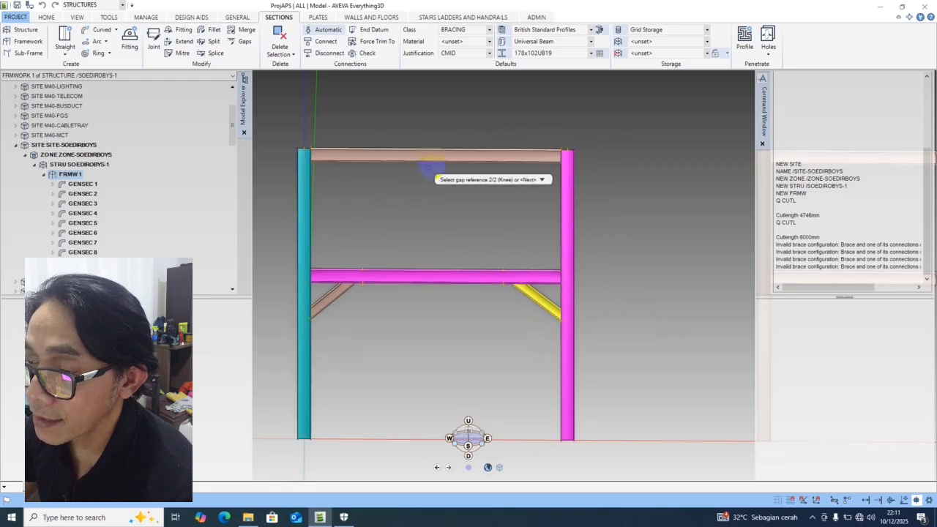
click(433, 159)
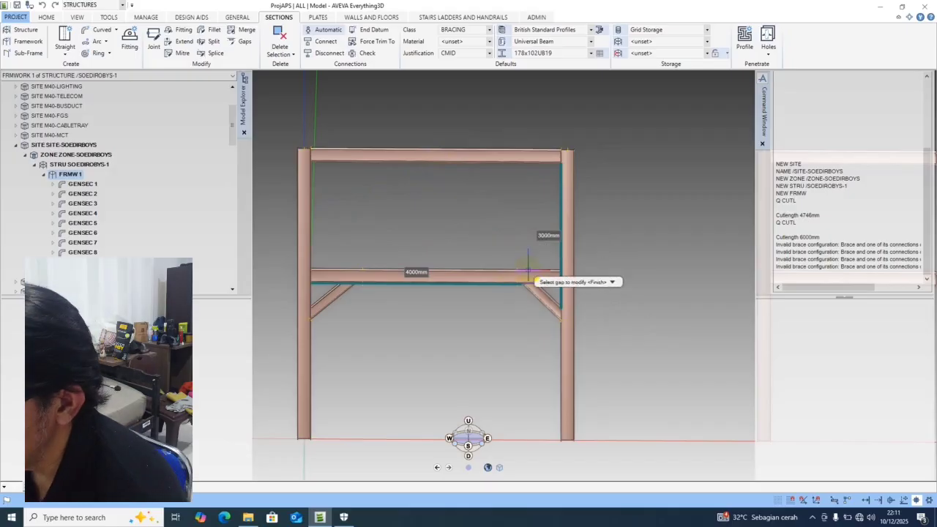
Set the east knee brace's vertical gap from the top beam to 4000 mm
scroll(527, 268, up, 5)
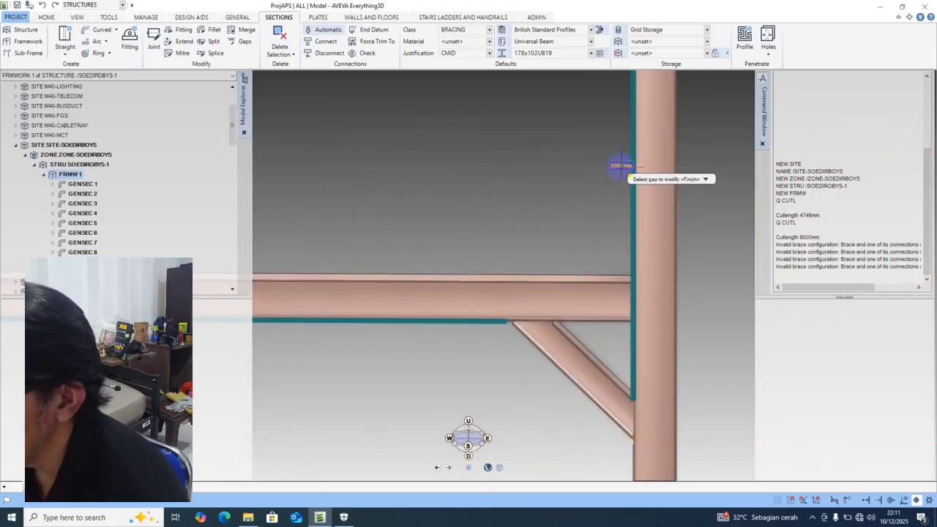
scroll(621, 165, down, 2)
click(620, 166)
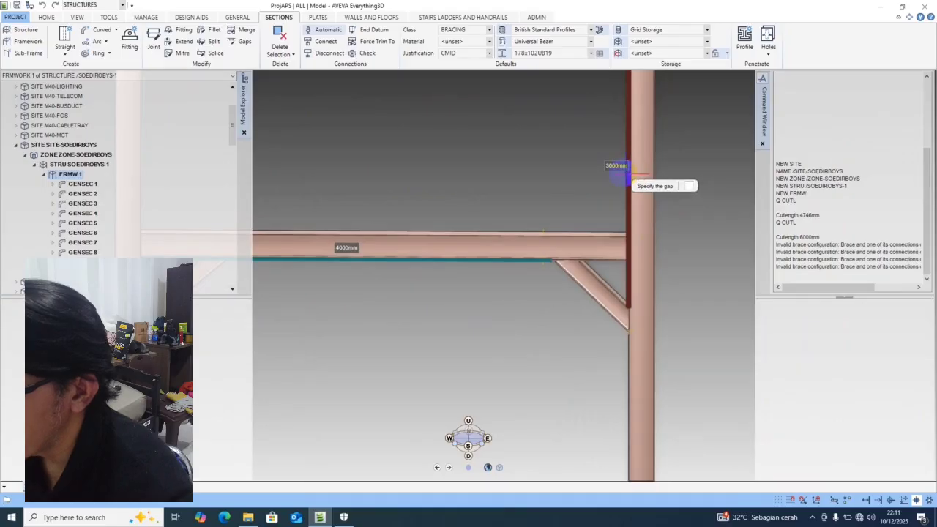
scroll(618, 165, down, 2)
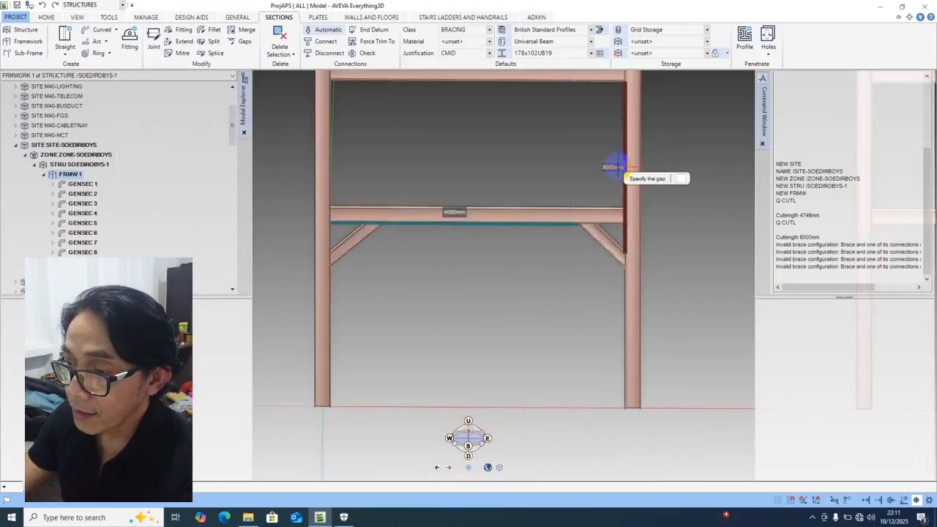
scroll(618, 166, down, 1)
scroll(618, 167, up, 3)
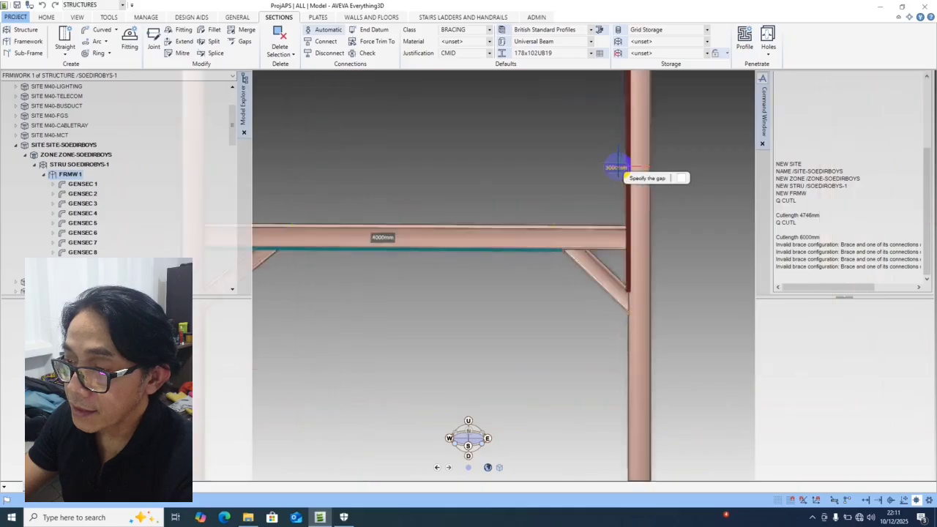
scroll(621, 168, up, 2)
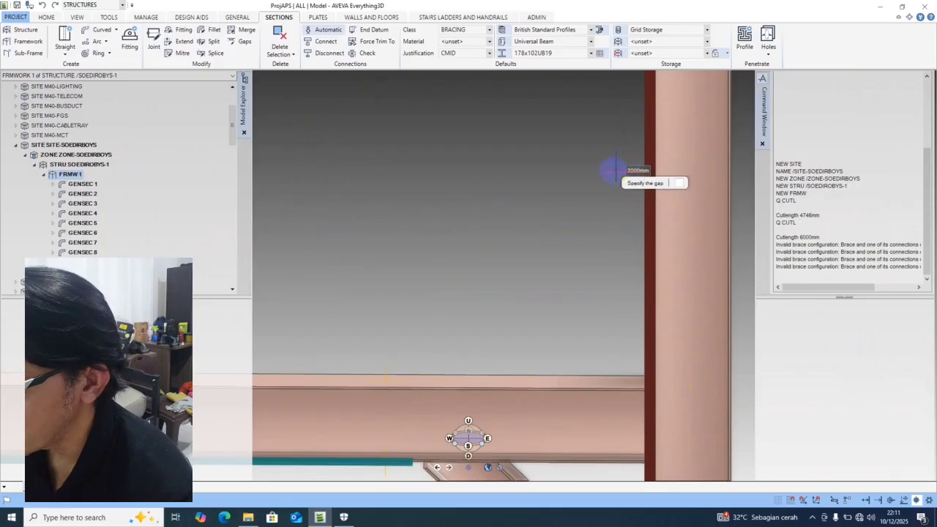
scroll(623, 171, down, 2)
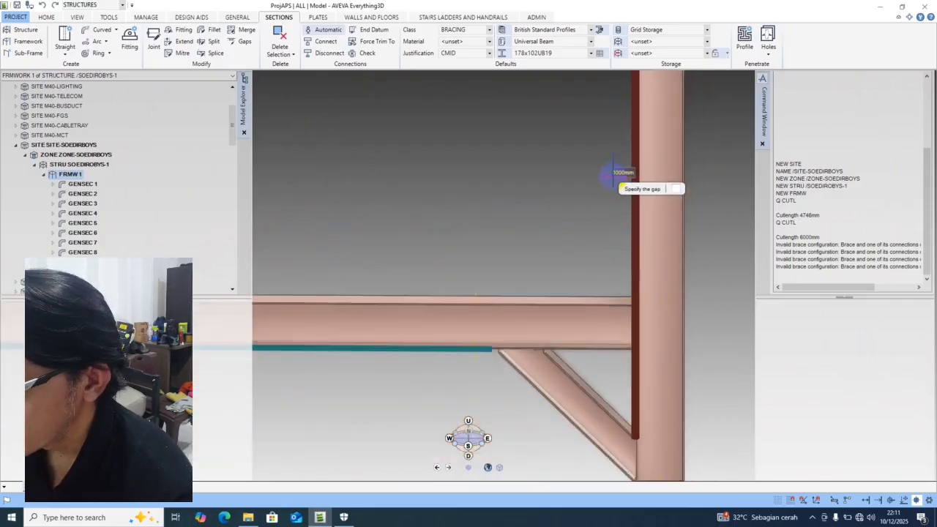
scroll(614, 173, down, 3)
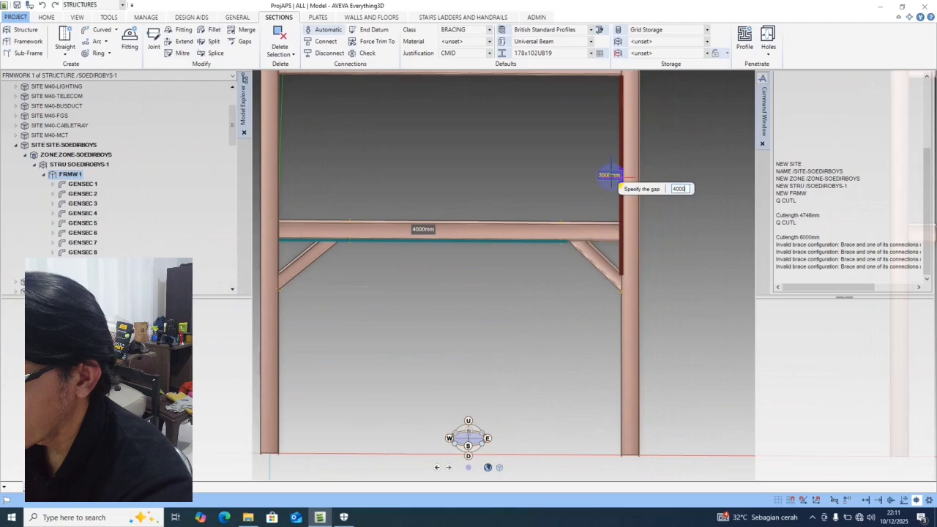
key(Return)
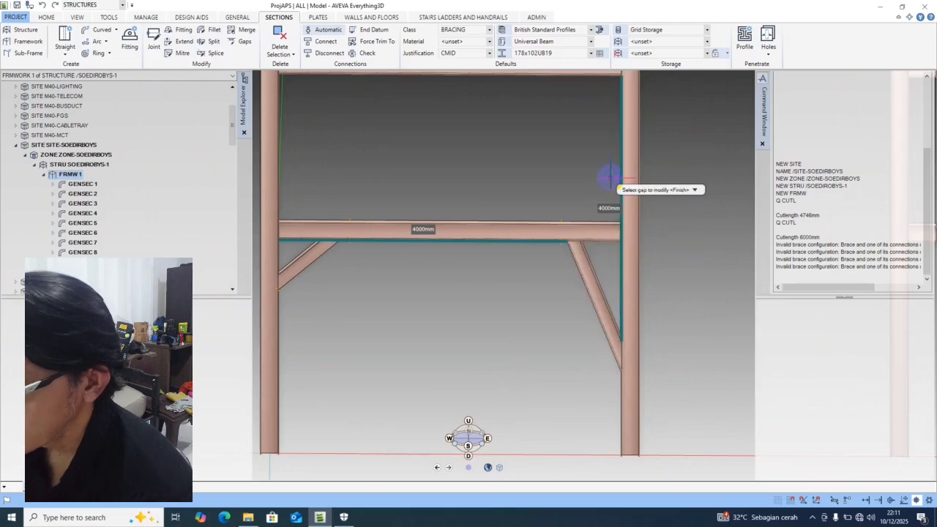
Set the east knee brace's horizontal gap from the west column to 3000 mm and finish the gap edit
click(423, 233)
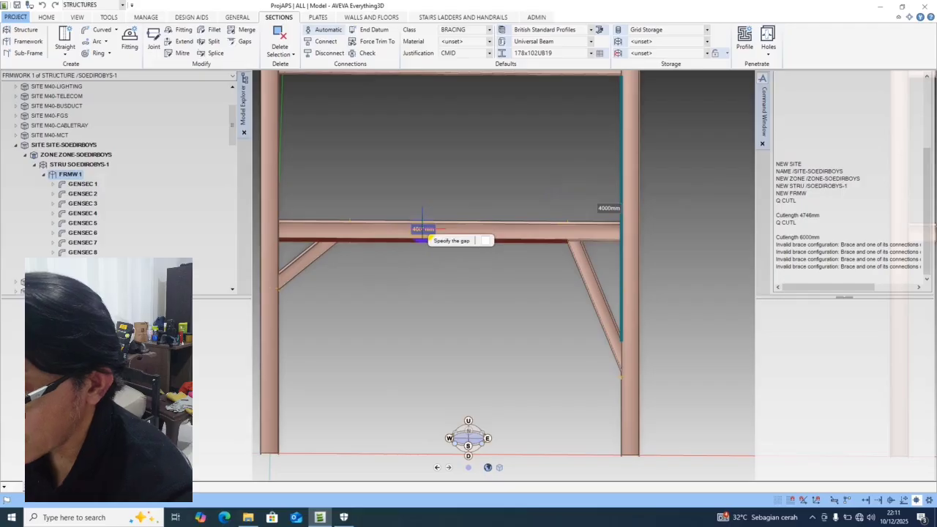
scroll(430, 240, up, 2)
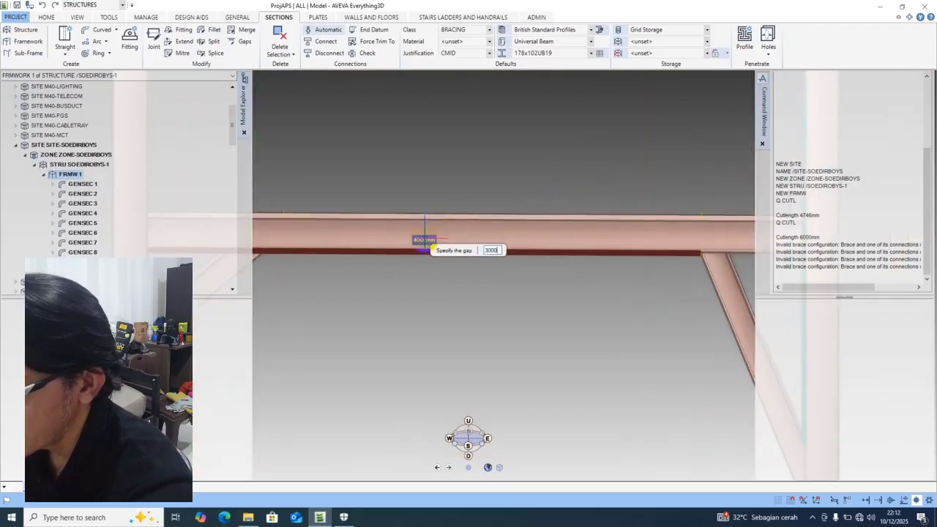
key(Return)
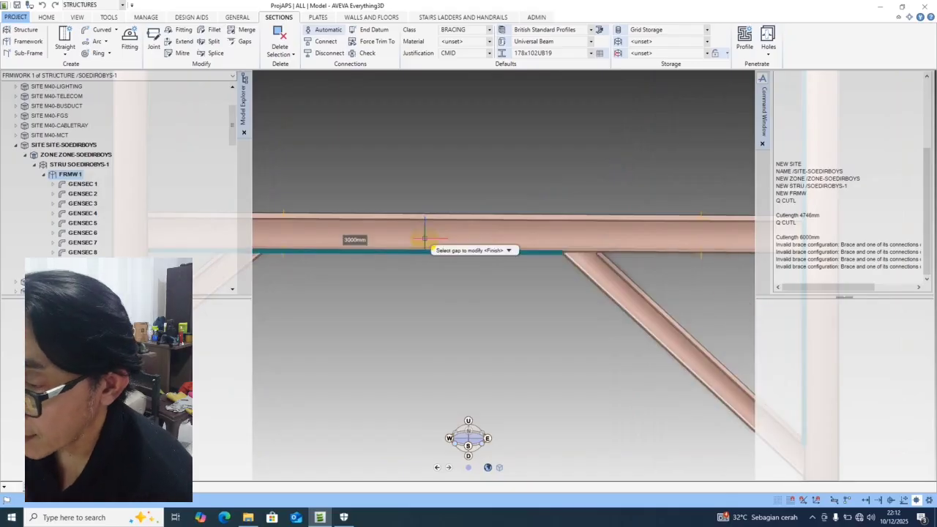
scroll(425, 238, down, 4)
scroll(496, 201, up, 2)
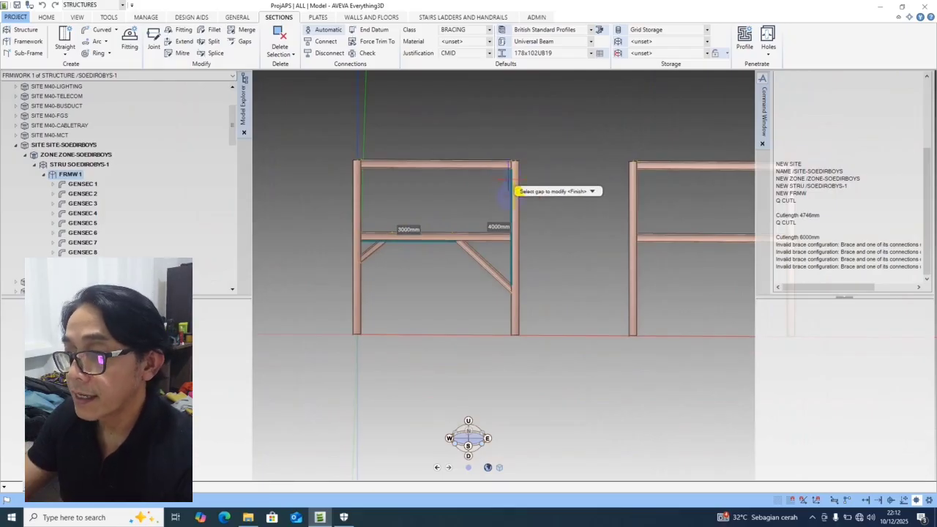
scroll(502, 219, up, 3)
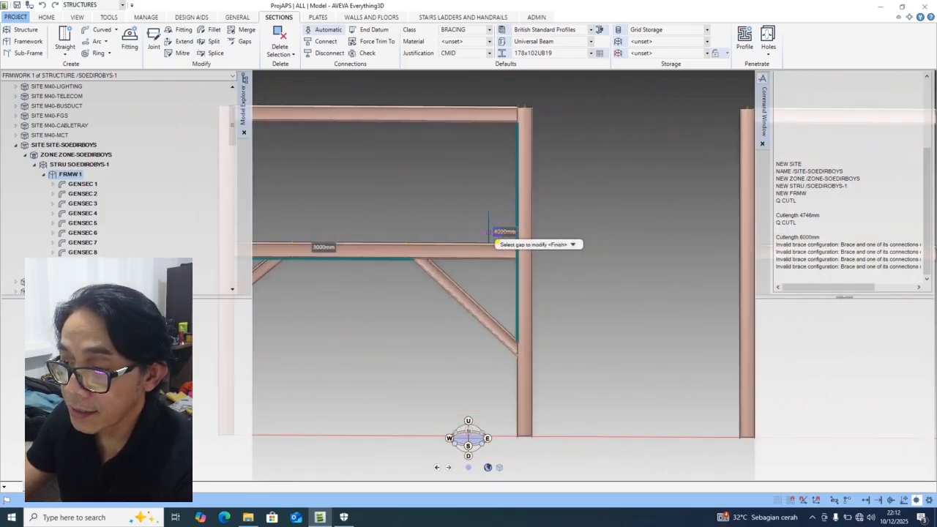
scroll(490, 232, down, 3)
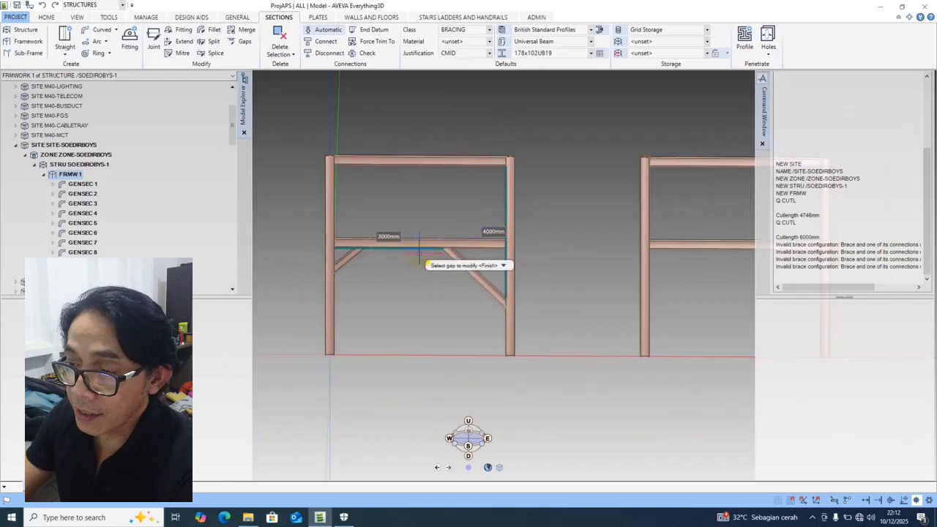
right_click(445, 277)
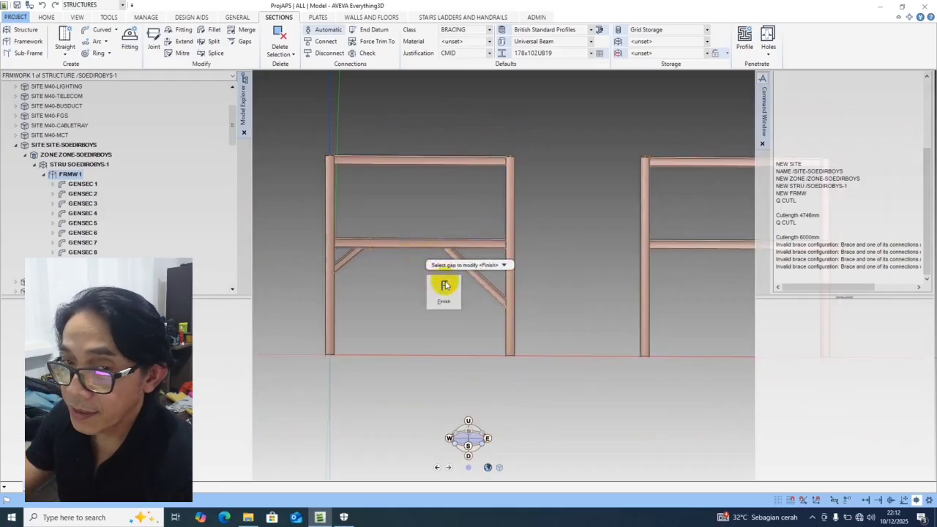
click(444, 287)
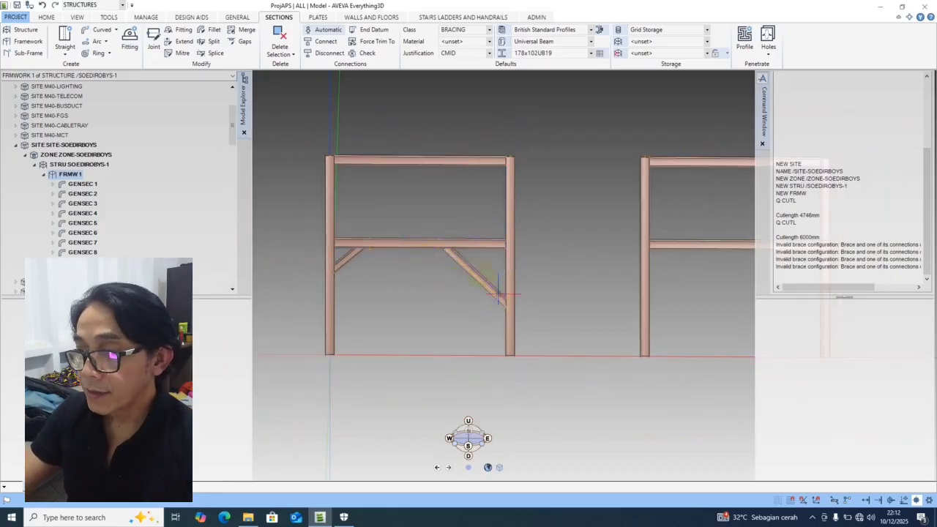
Use Gaps on the west knee brace, referencing the east column and top beam, with a 4000 mm vertical gap and a horizontal gap mirroring the east brace
scroll(330, 253, up, 3)
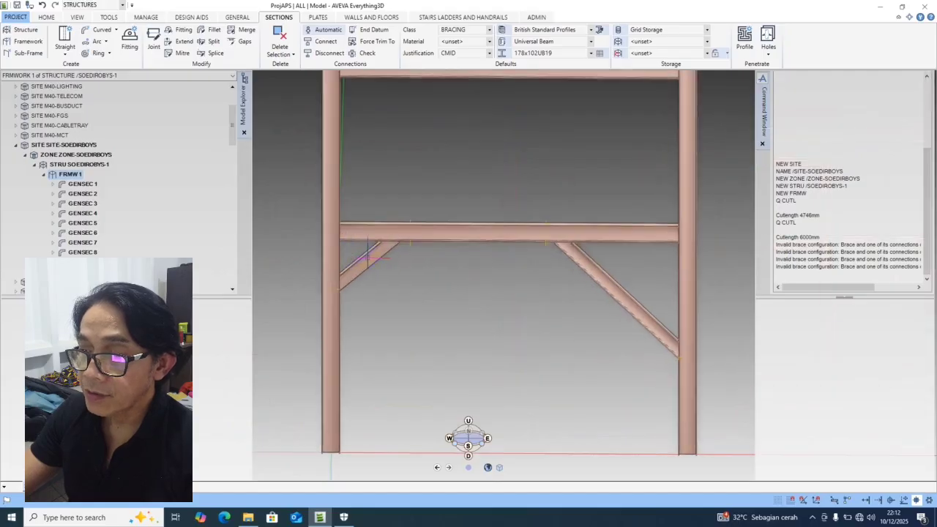
click(246, 43)
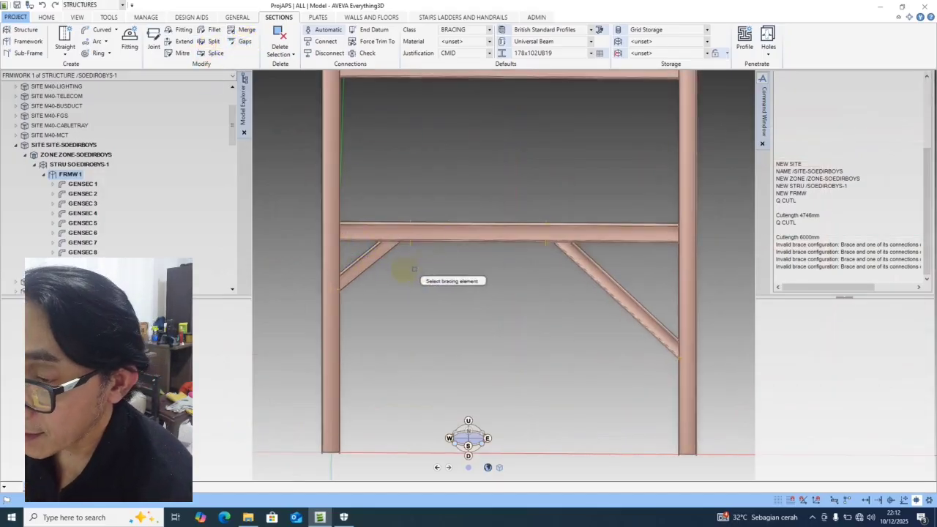
click(370, 264)
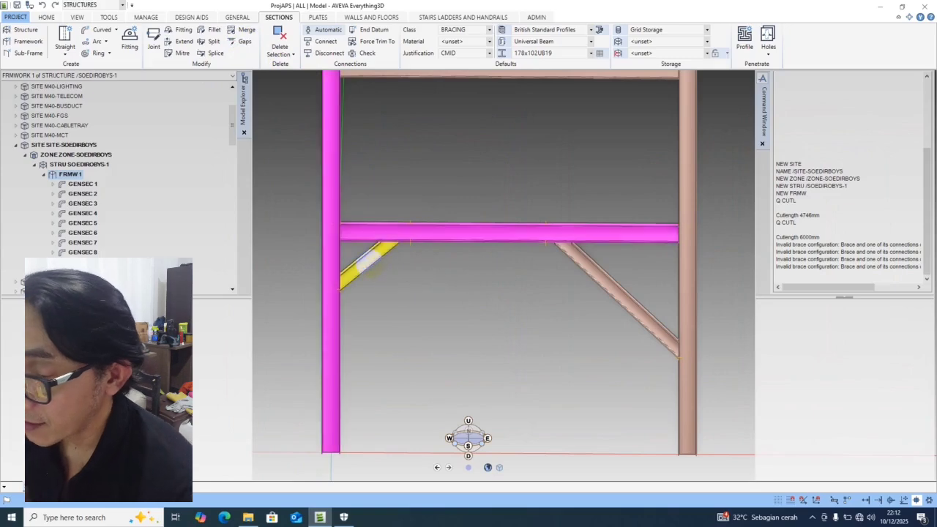
click(394, 298)
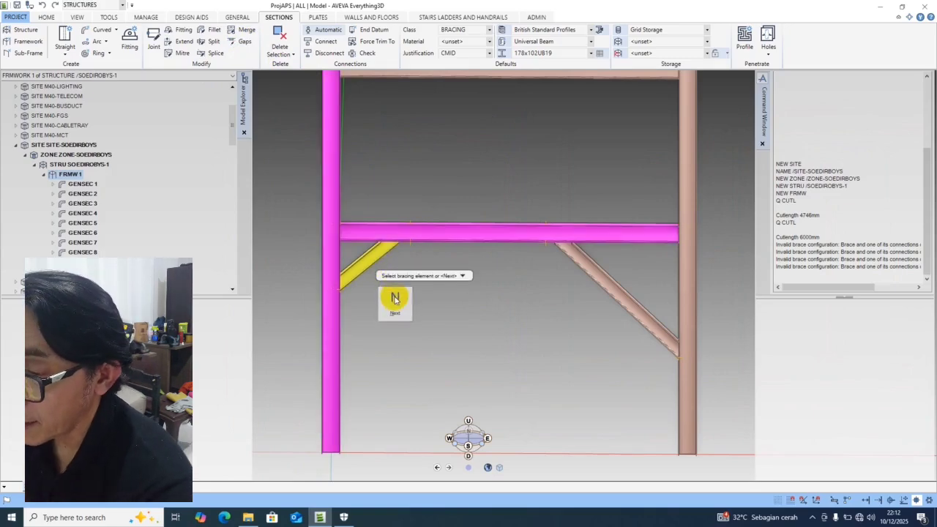
scroll(426, 296, down, 3)
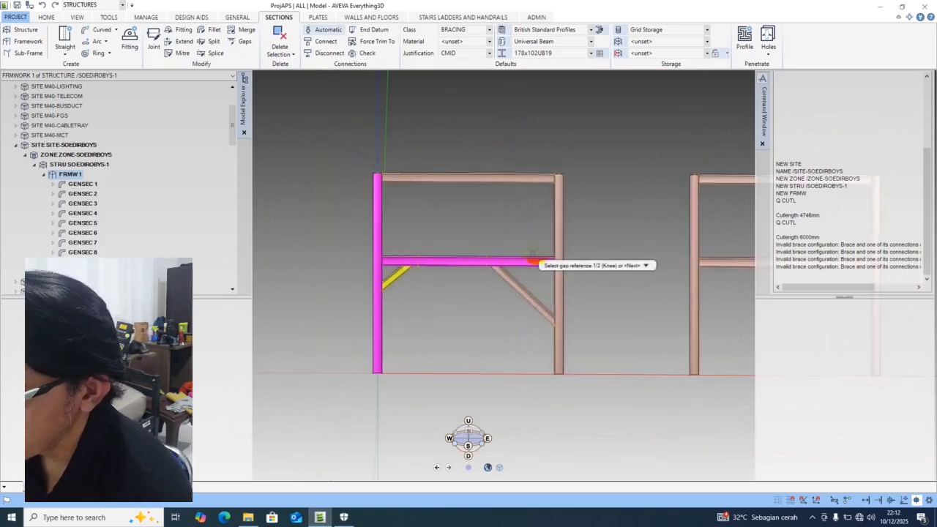
click(559, 236)
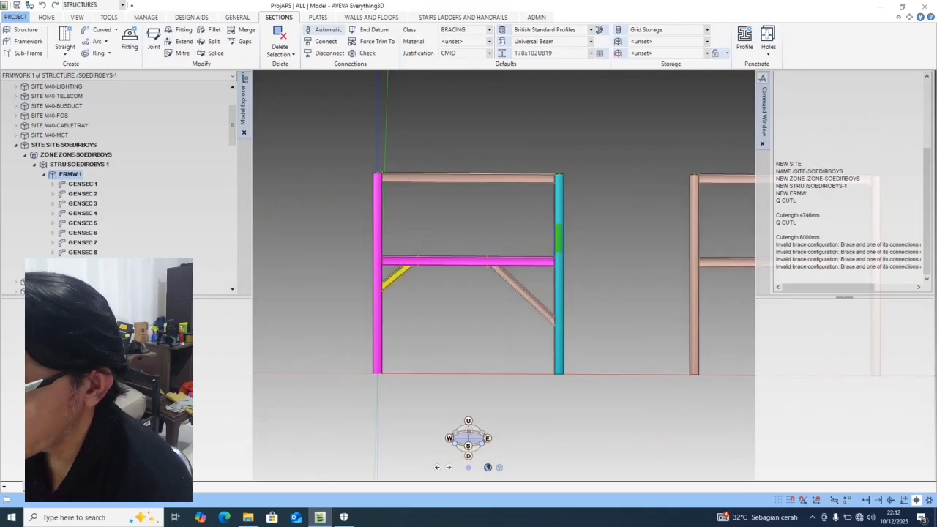
click(495, 178)
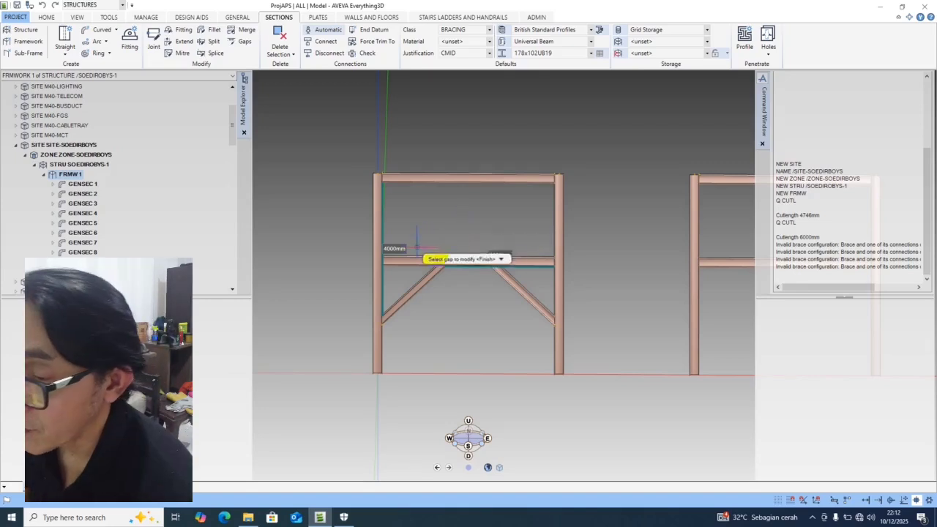
key(Down)
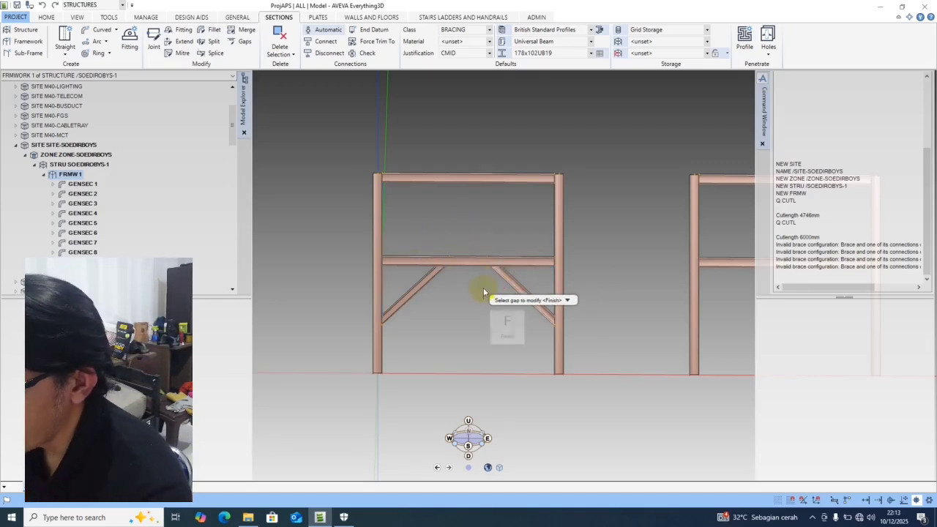
click(505, 322)
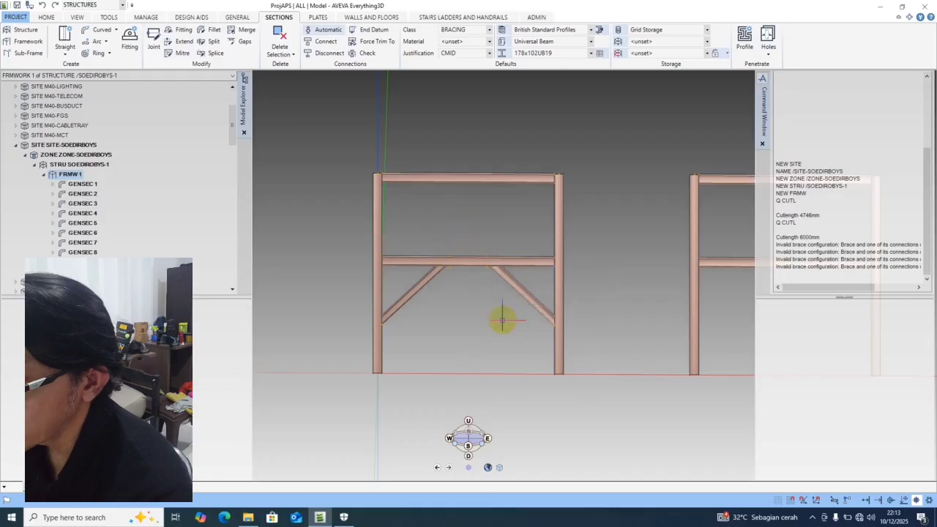
Start Gaps on the braced frame's east knee brace, referencing the west column and the top beam
scroll(607, 265, down, 2)
middle_click(607, 266)
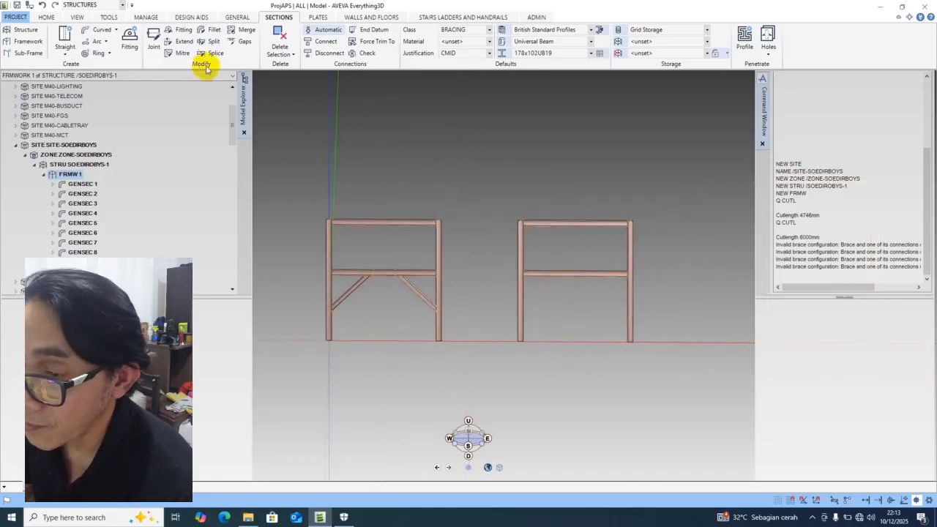
click(241, 44)
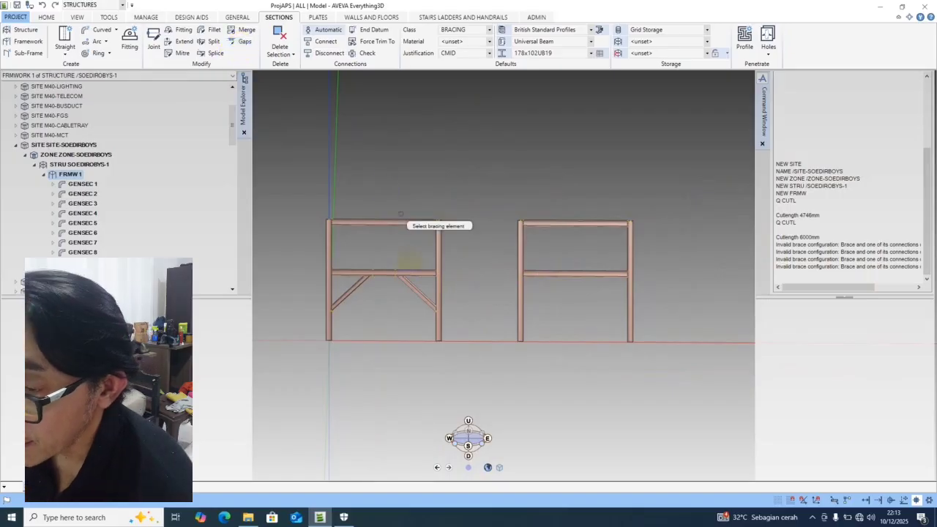
click(409, 284)
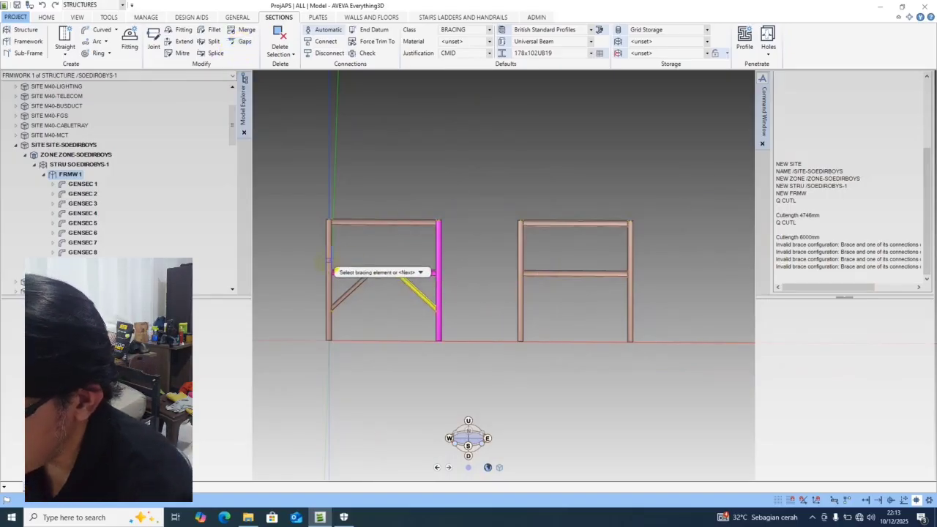
key(n)
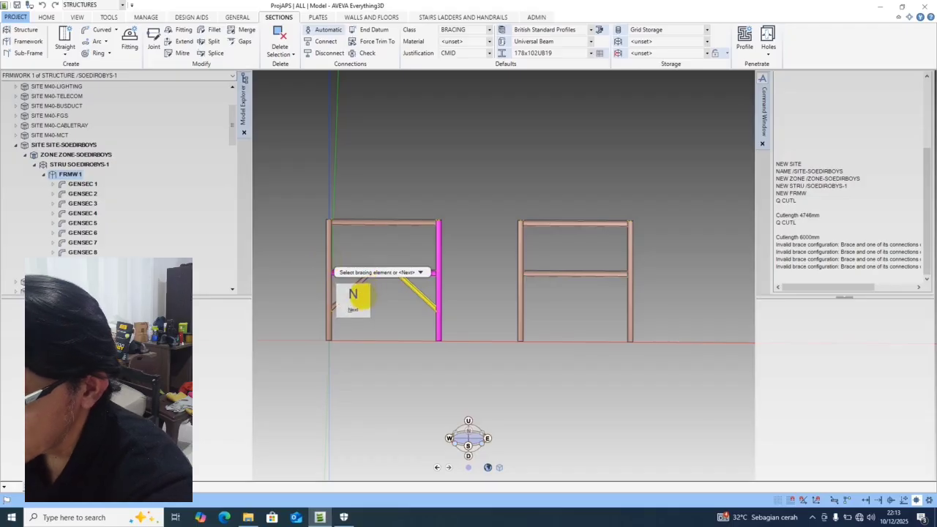
click(358, 297)
click(332, 257)
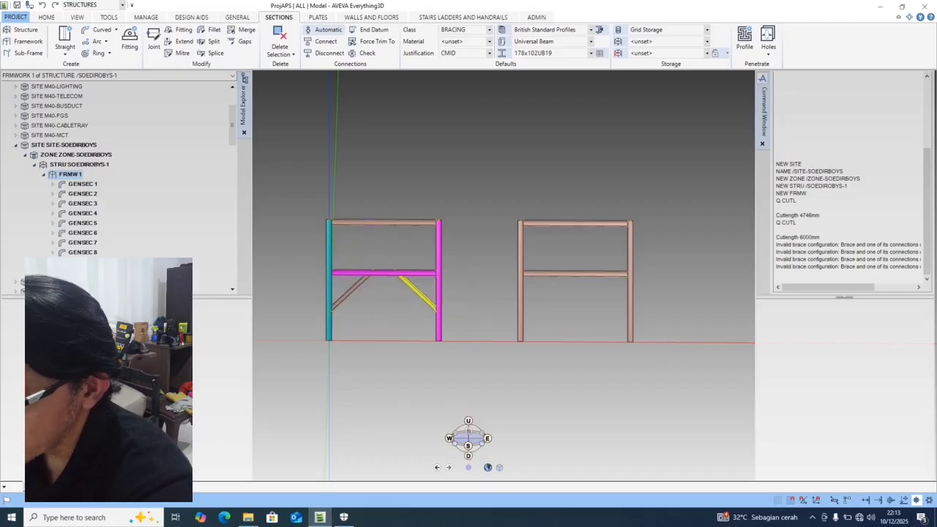
click(378, 222)
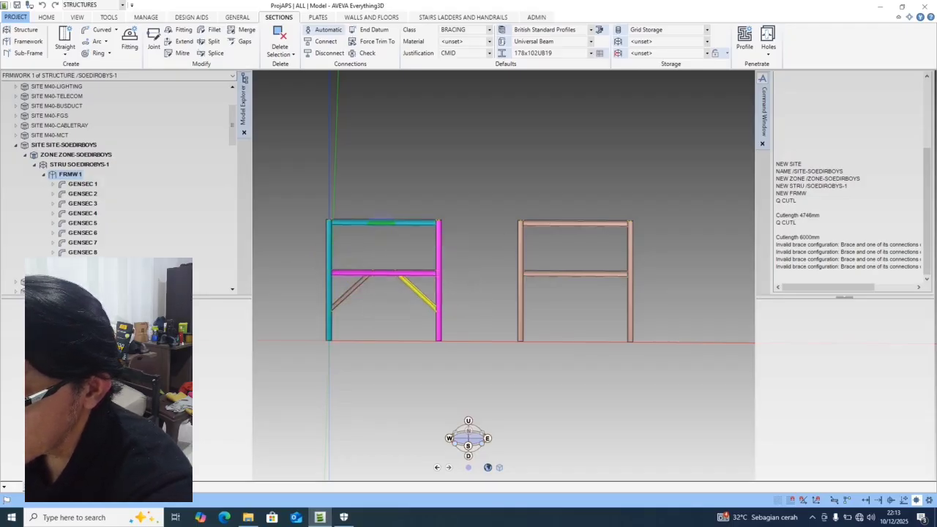
Set the east knee brace's vertical gap from the top beam to 3500 mm
scroll(438, 306, up, 5)
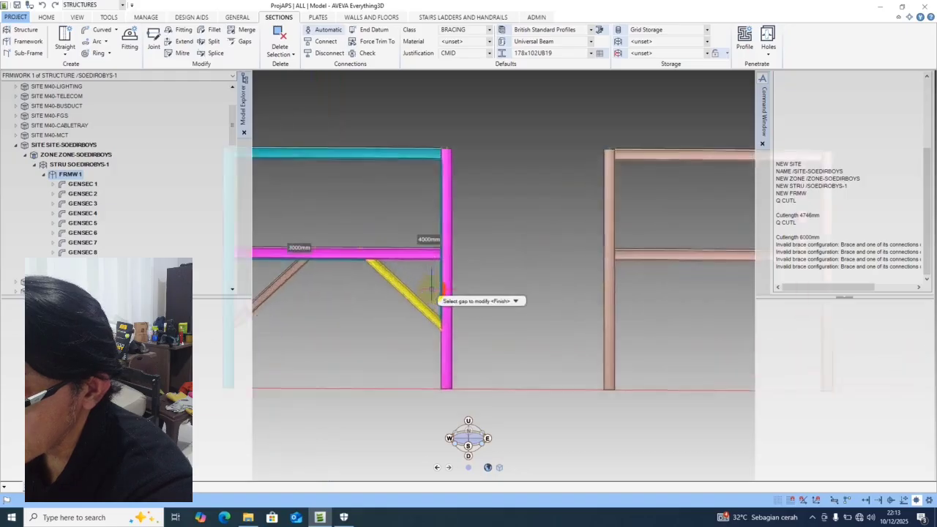
scroll(470, 160, down, 5)
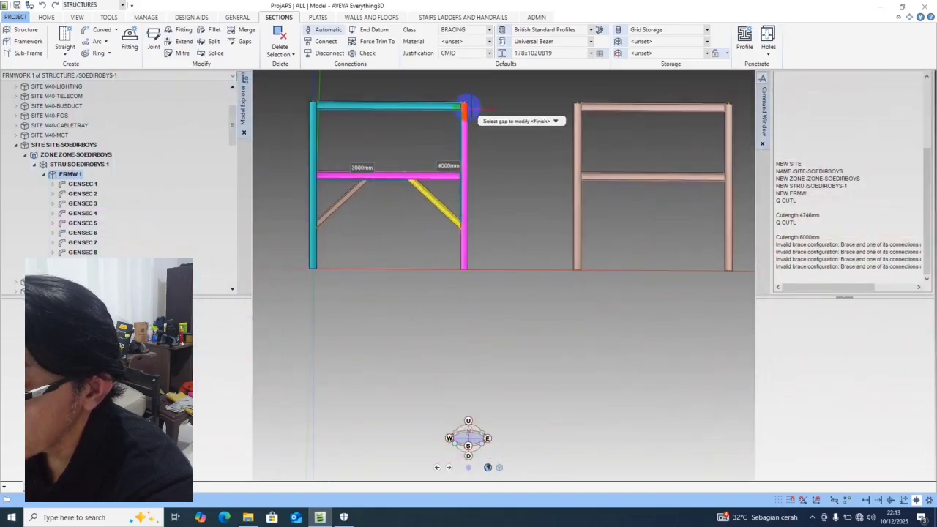
scroll(448, 165, up, 4)
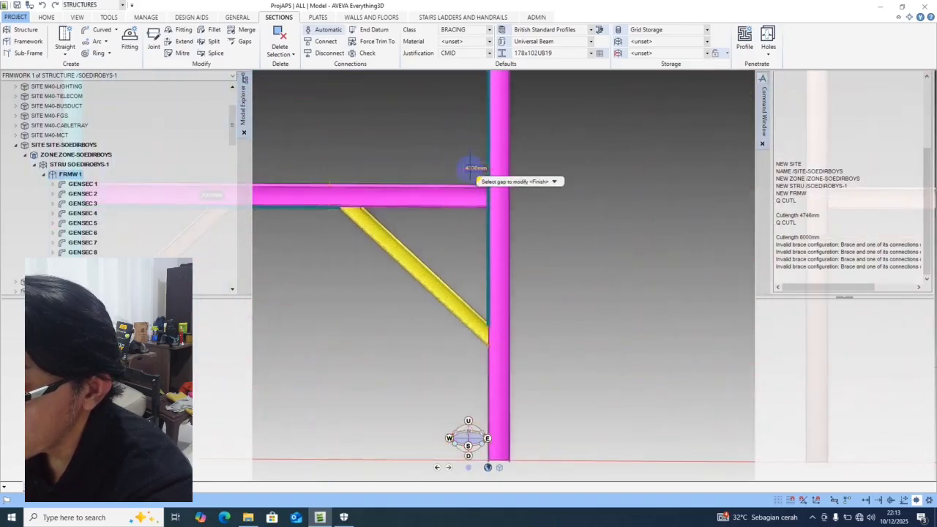
scroll(471, 168, down, 5)
scroll(322, 181, up, 5)
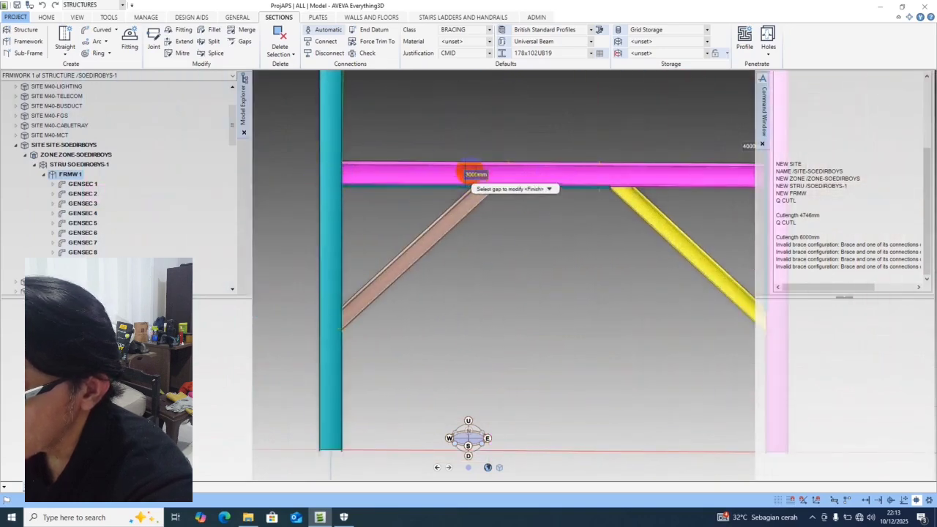
scroll(470, 170, up, 3)
scroll(471, 172, down, 3)
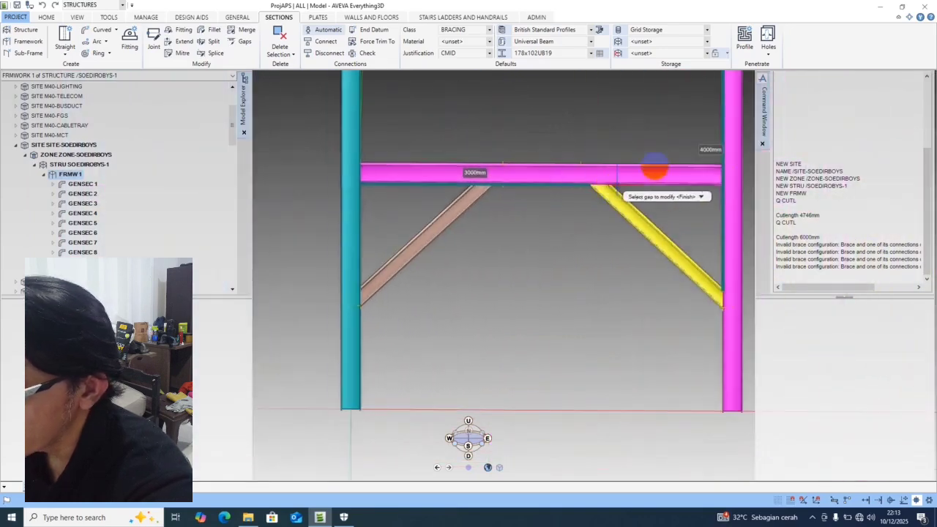
scroll(702, 143, up, 3)
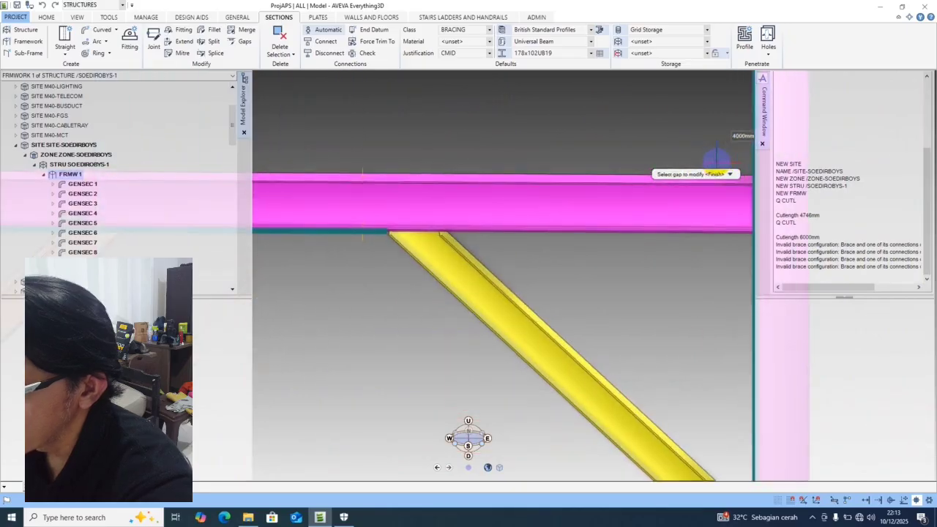
scroll(713, 161, down, 3)
scroll(486, 249, up, 3)
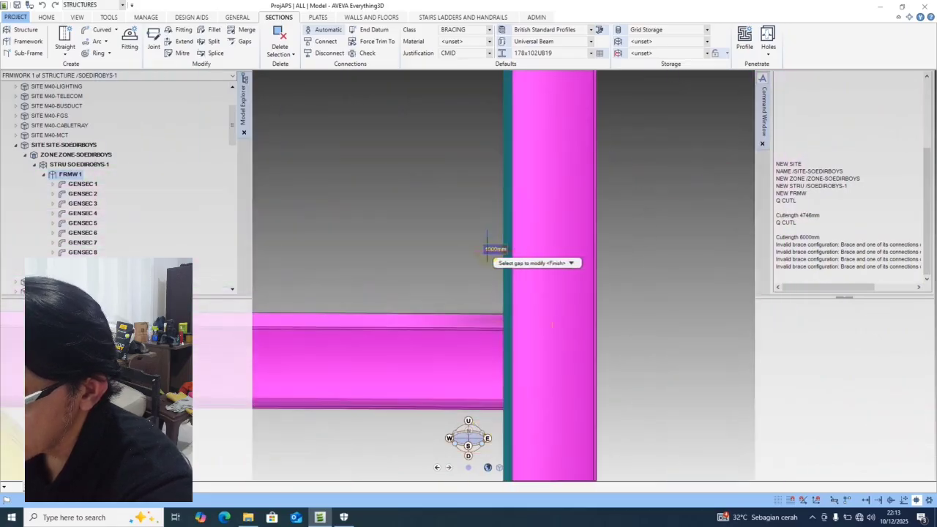
click(488, 249)
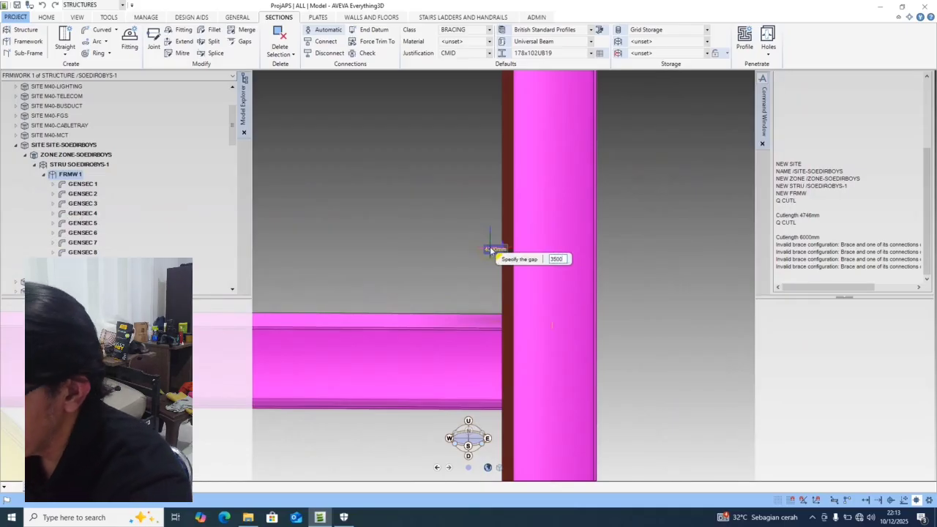
key(Return)
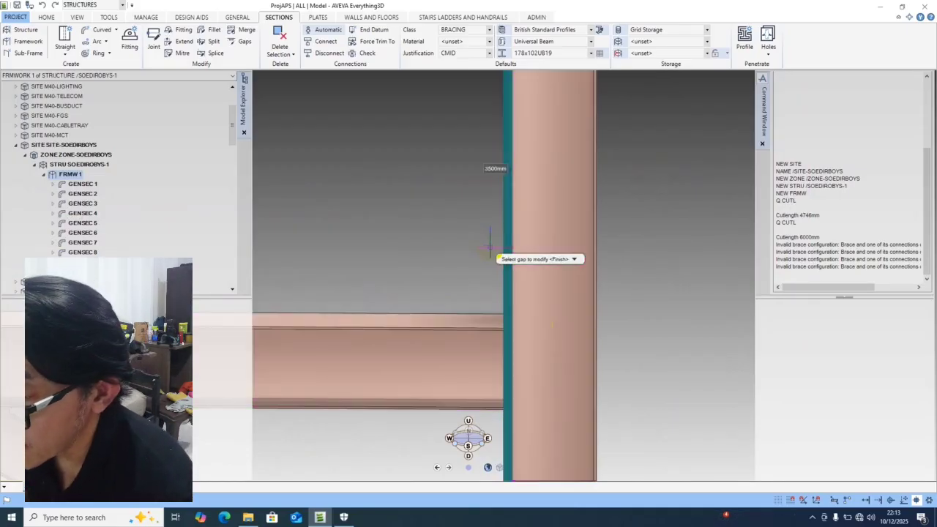
Set the east knee brace's horizontal gap from the west column to 3500 mm and finish the gap edit
scroll(490, 247, down, 5)
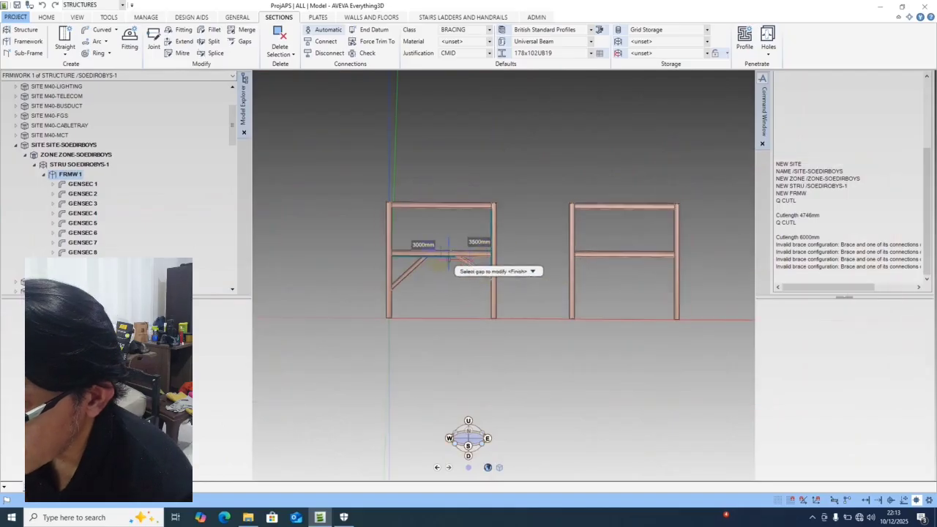
scroll(422, 252, up, 4)
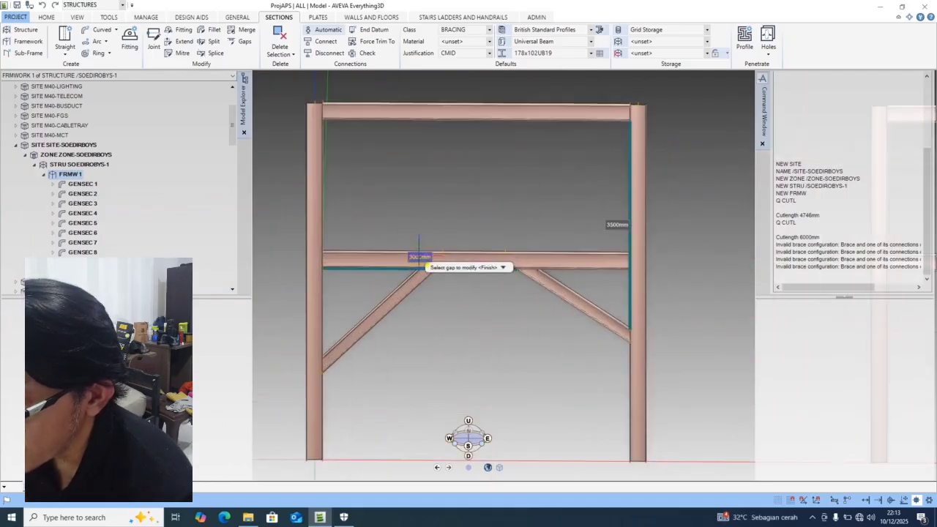
click(419, 264)
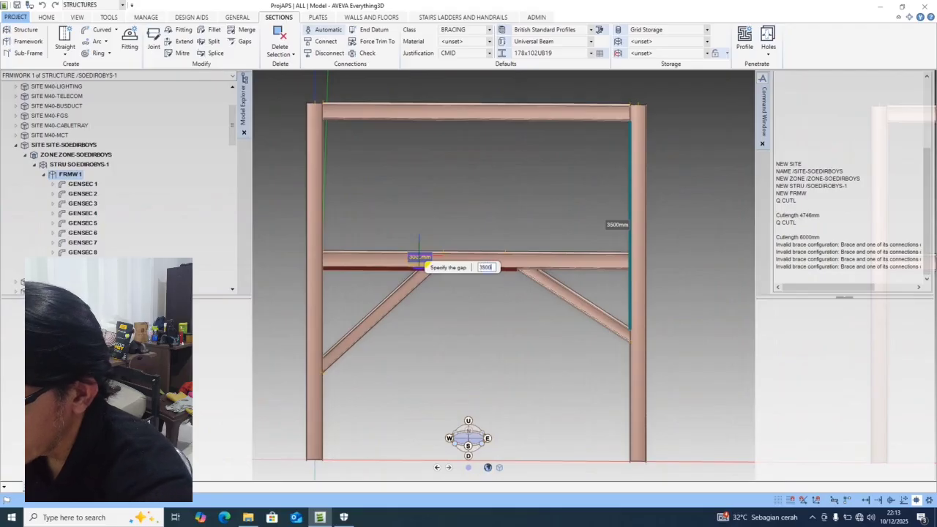
key(Return)
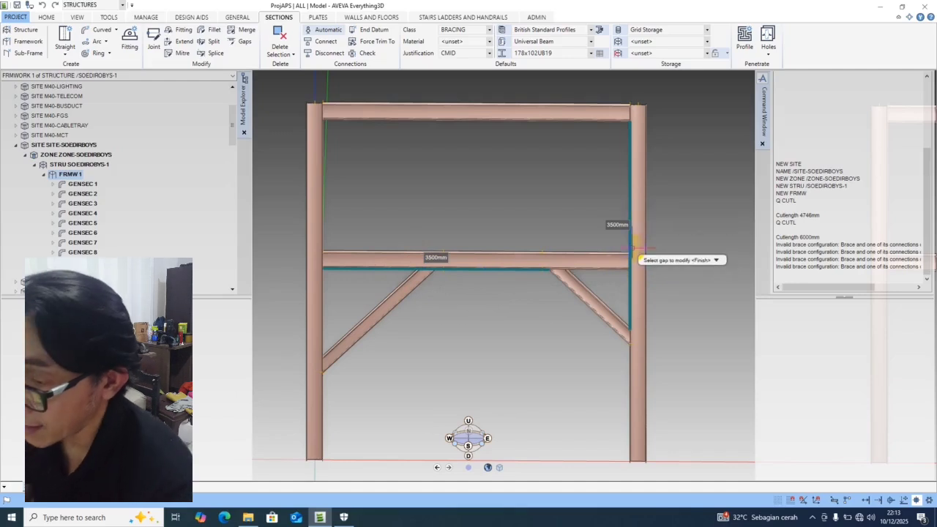
key(Down)
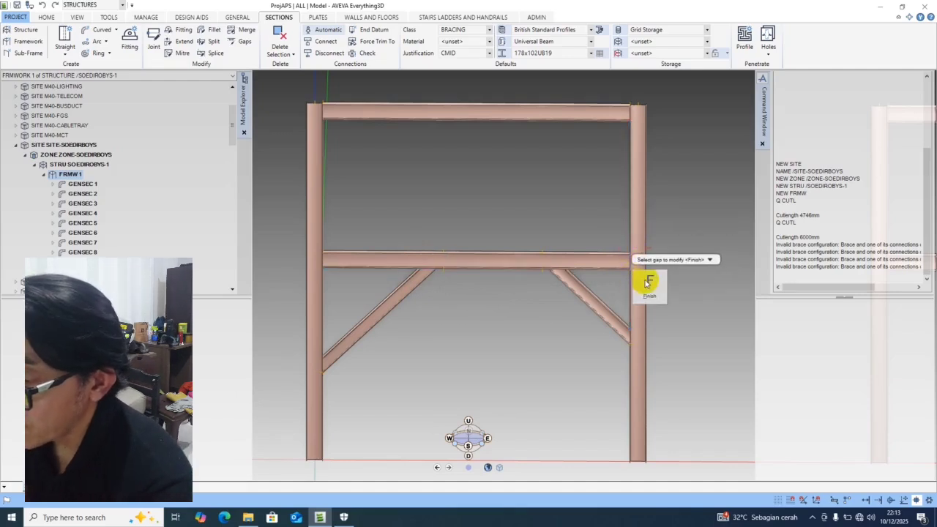
click(646, 281)
Use Gaps on the west knee brace, referencing the east column and top beam, with 3500 mm vertical and horizontal gaps
scroll(438, 298, down, 2)
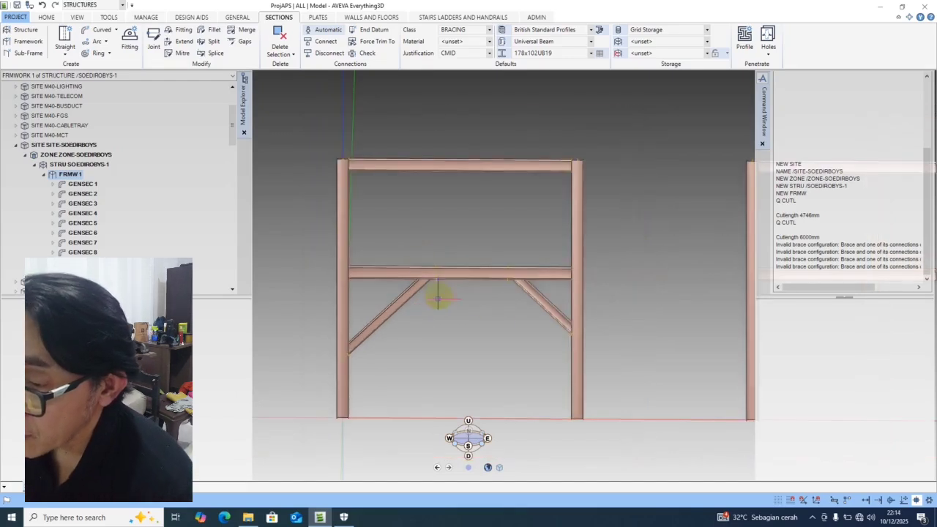
click(244, 41)
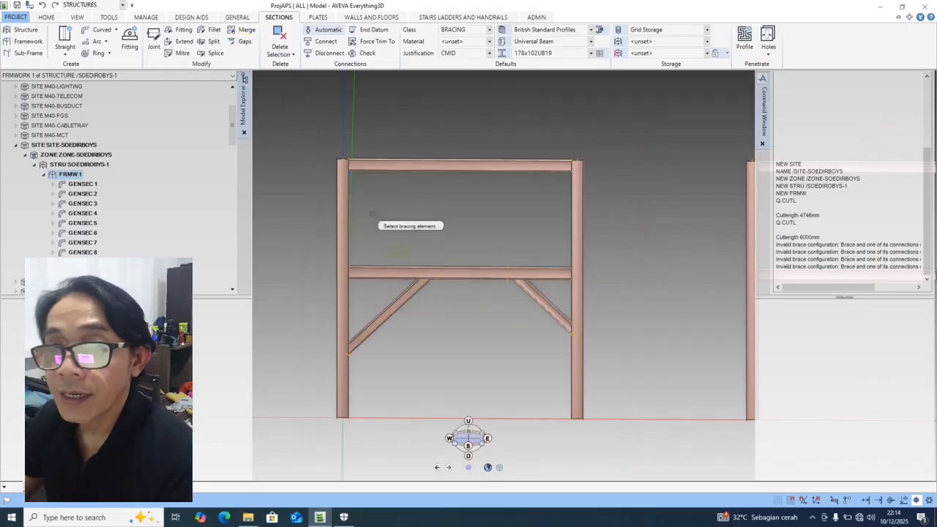
click(404, 302)
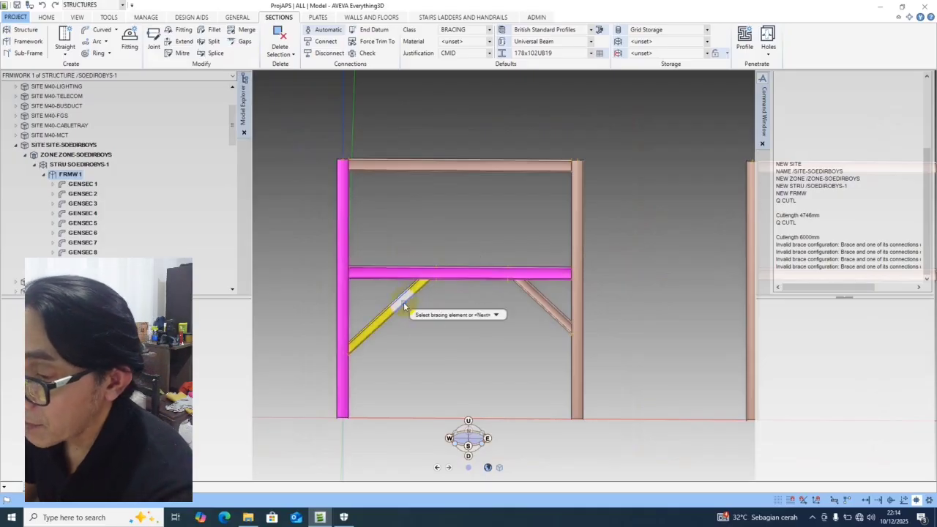
key(n)
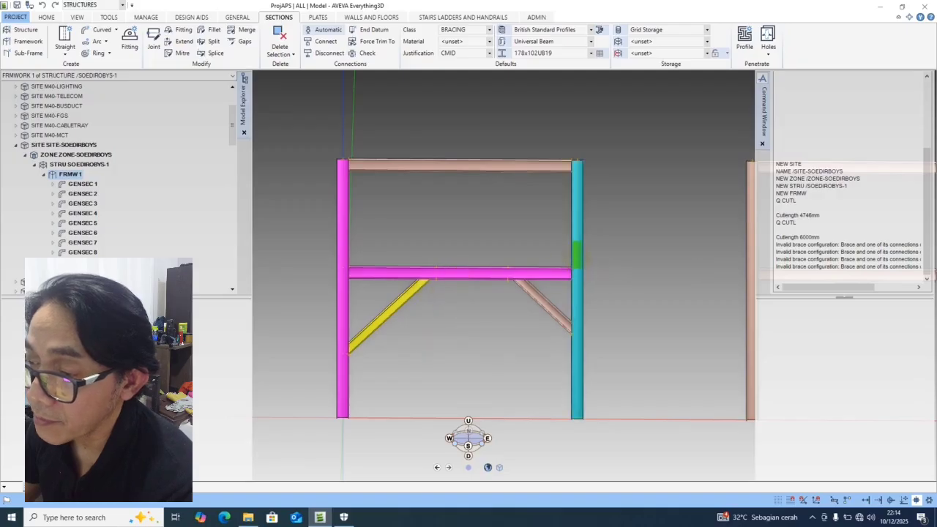
click(577, 255)
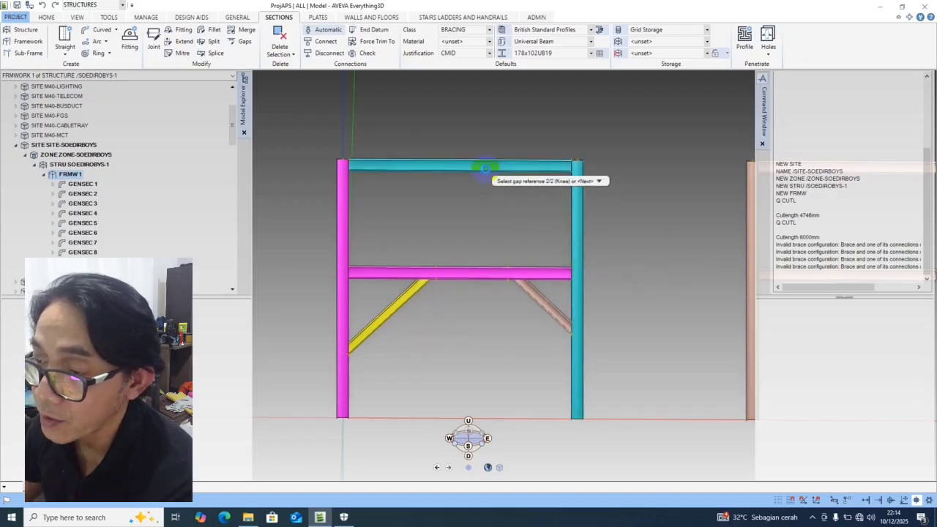
click(485, 168)
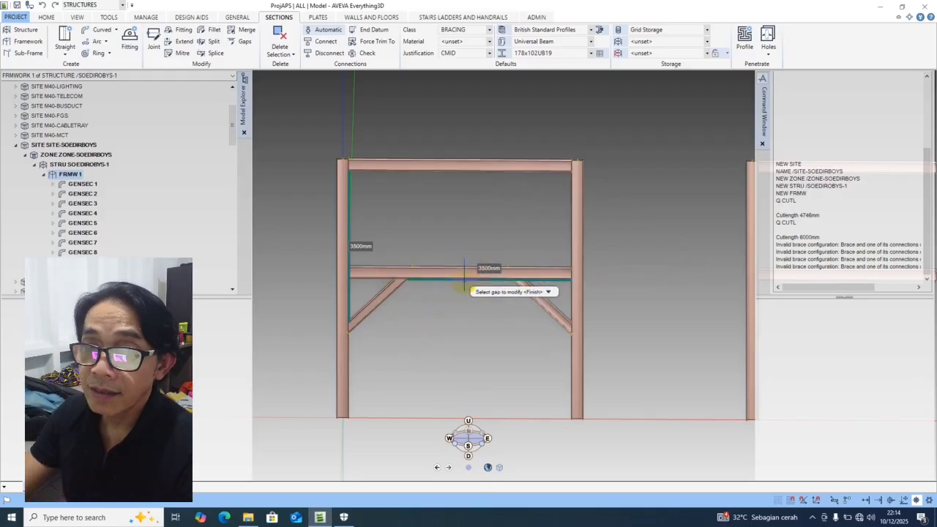
scroll(463, 277, up, 2)
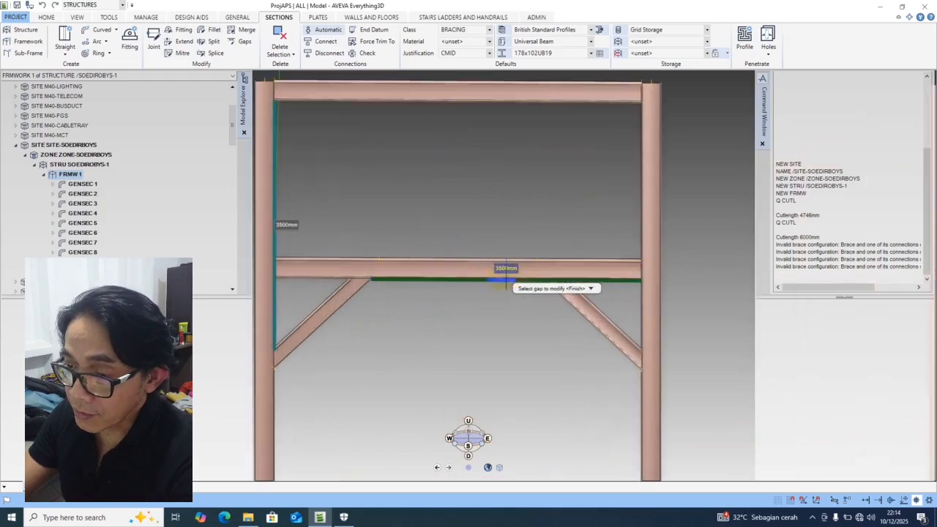
scroll(502, 275, up, 2)
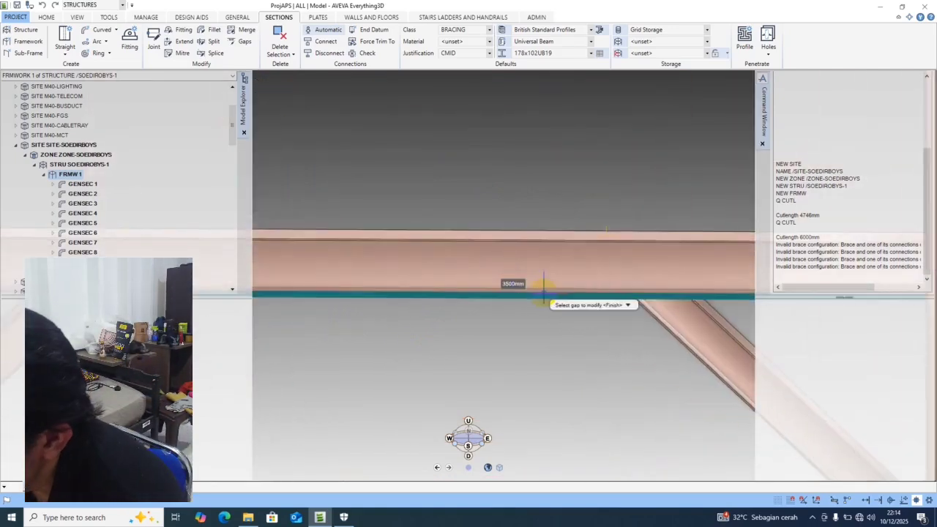
scroll(523, 271, down, 3)
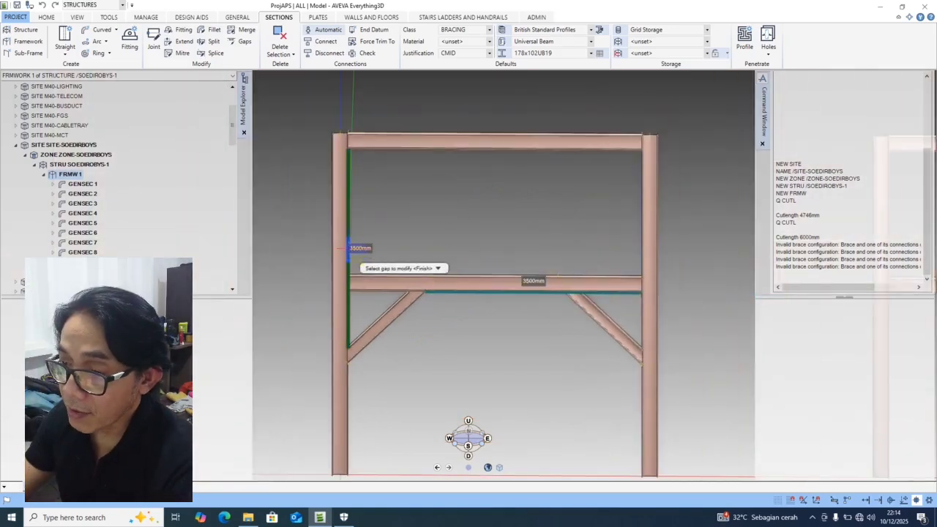
right_click(432, 248)
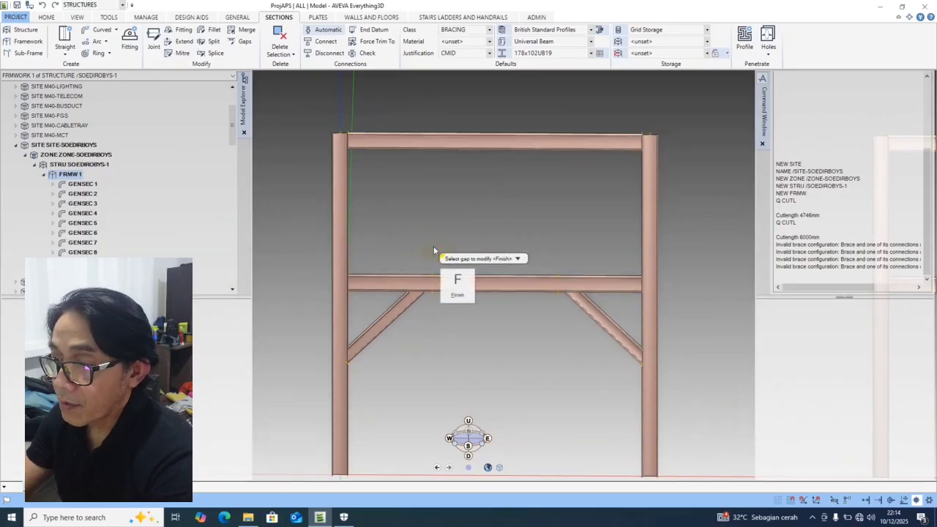
click(457, 276)
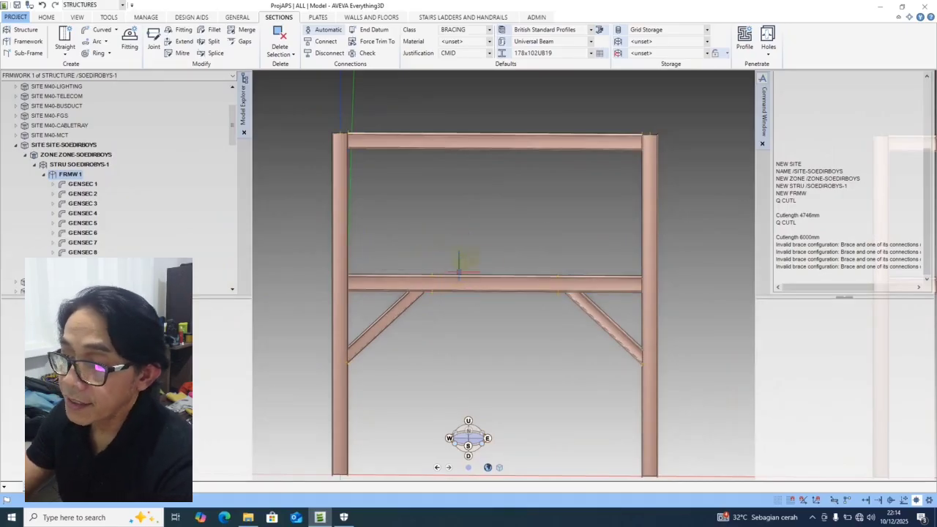
scroll(477, 256, down, 5)
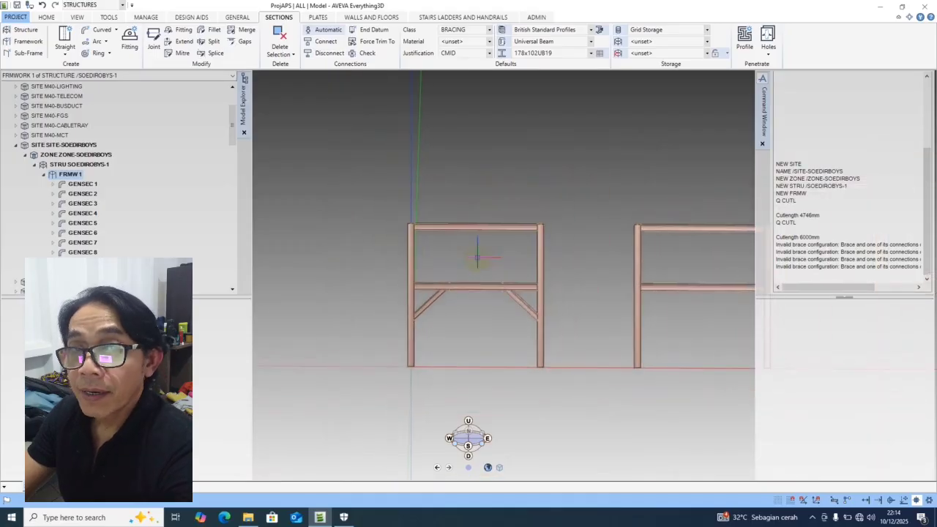
middle_drag(512, 262, 514, 267)
middle_drag(577, 319, 567, 302)
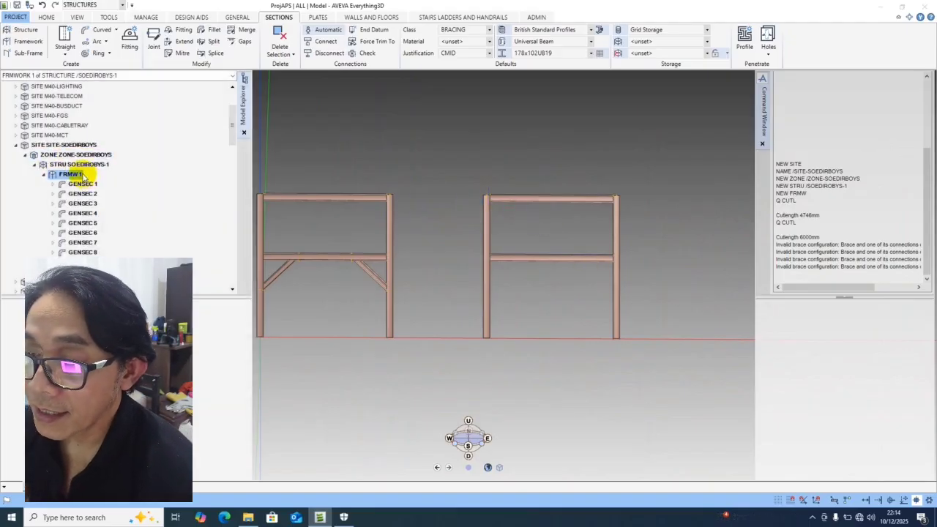
click(64, 55)
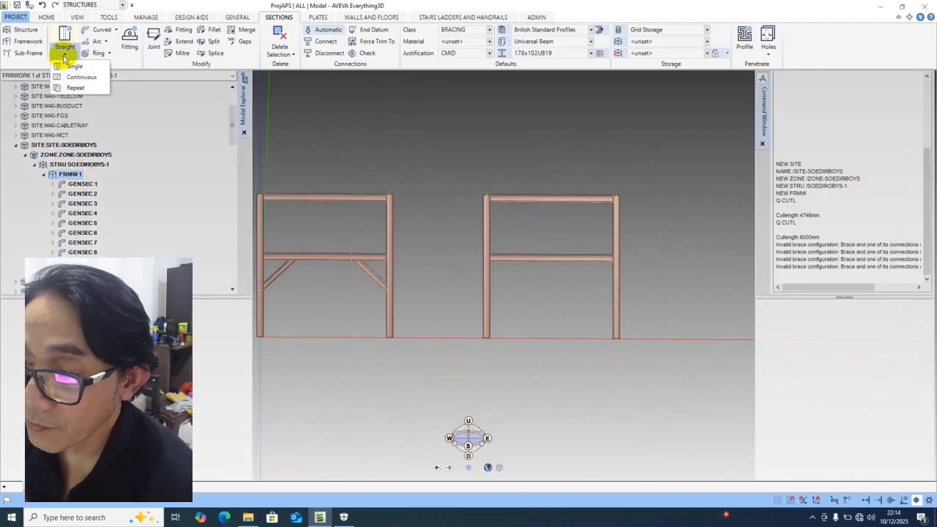
click(74, 66)
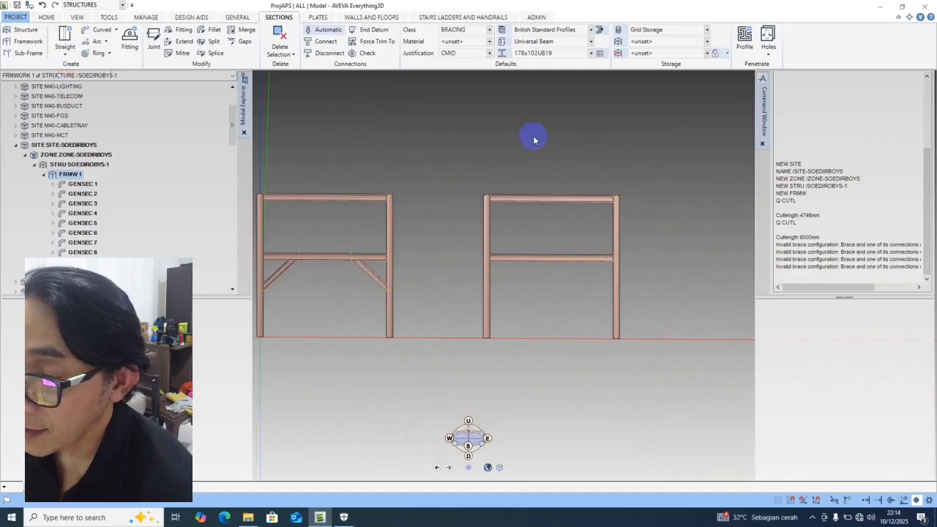
scroll(511, 309, up, 3)
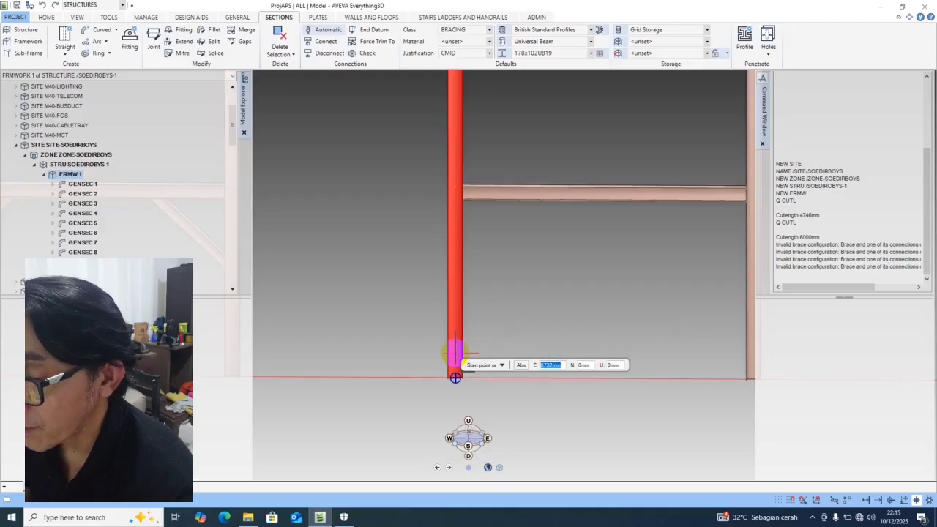
key(Tab)
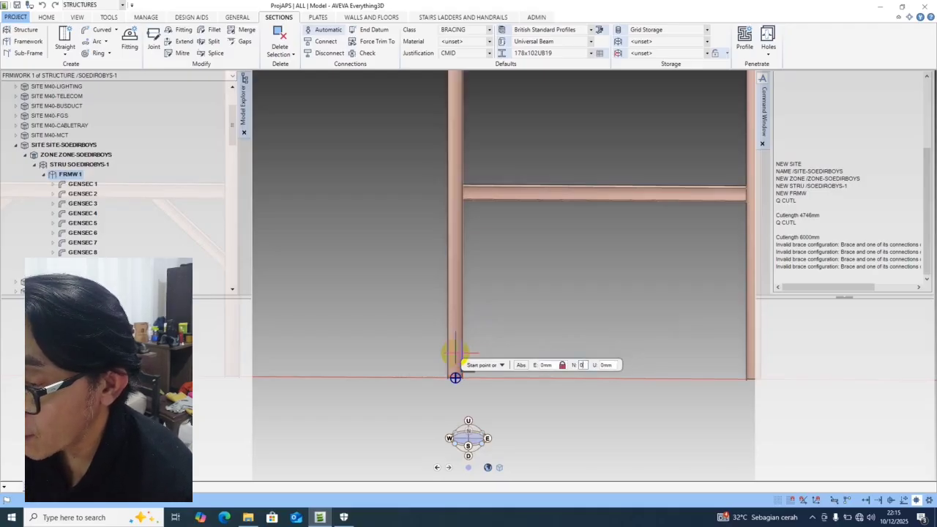
key(Tab)
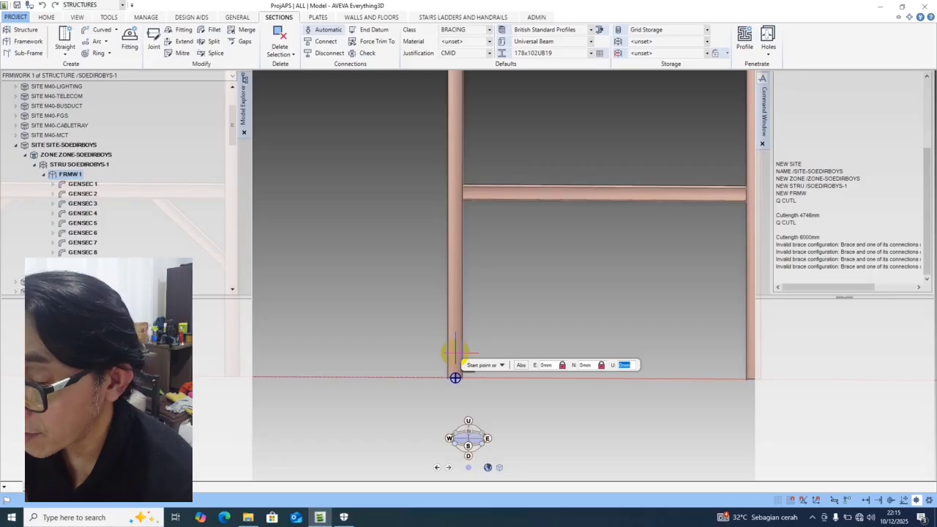
text(00)
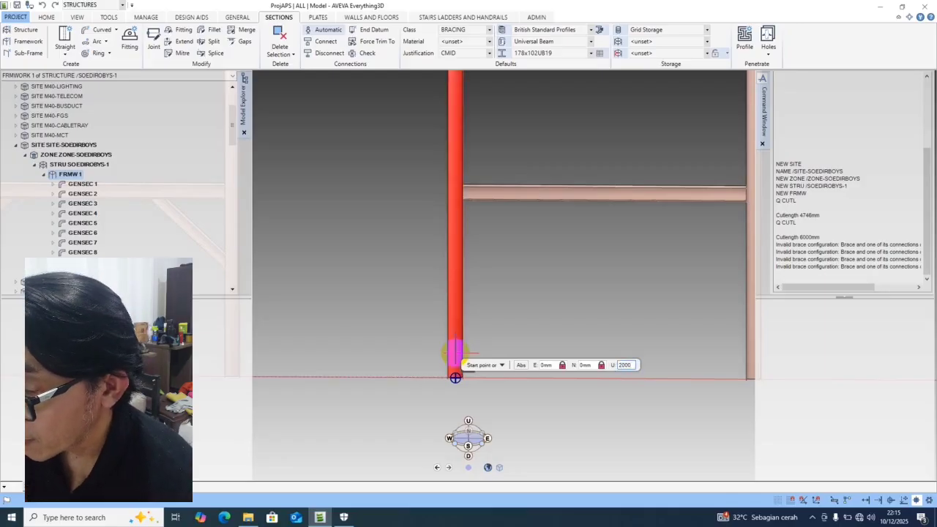
key(Return)
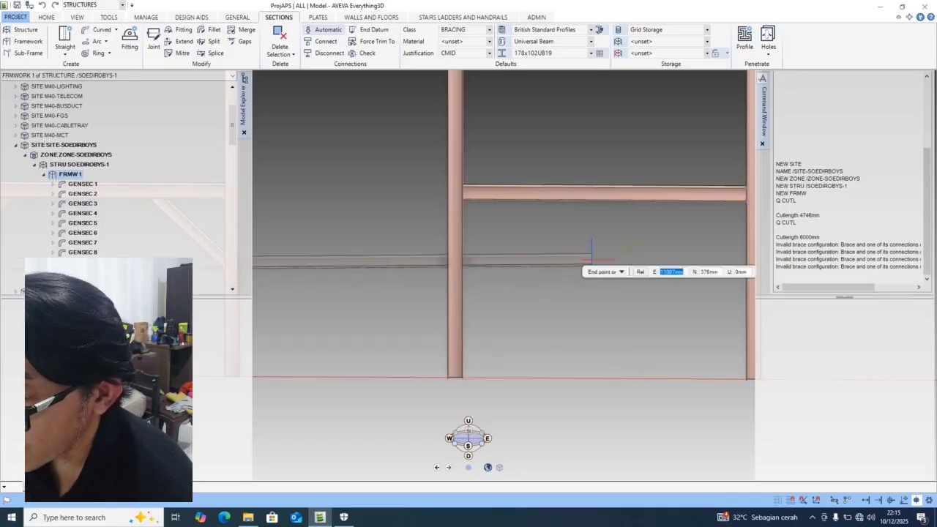
scroll(555, 251, down, 4)
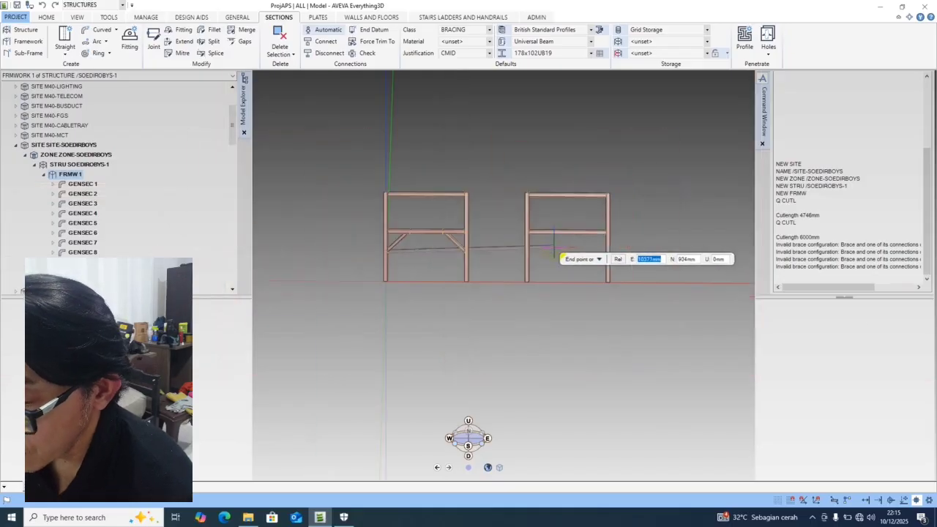
key(Escape)
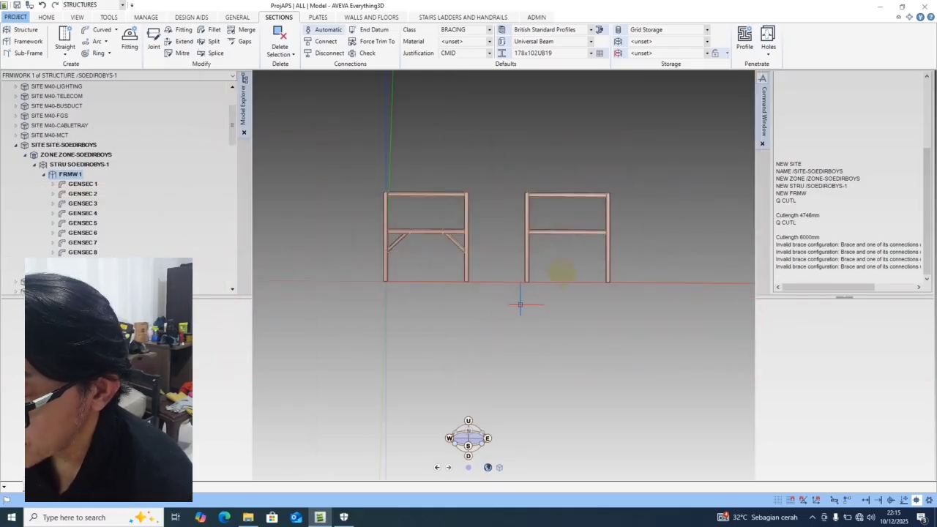
Begin a single straight bracing section on the unbraced frame's west column, starting 2000 mm above the column base
scroll(562, 271, up, 4)
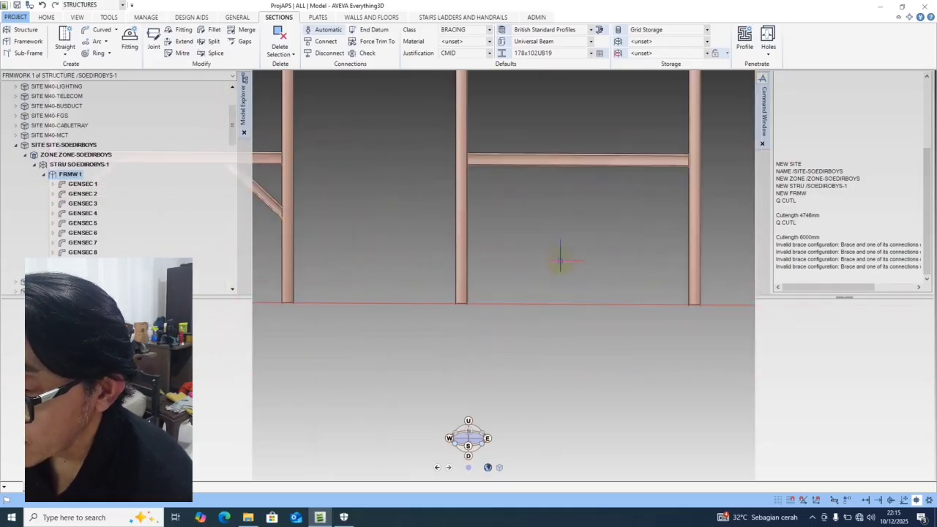
click(69, 54)
click(76, 67)
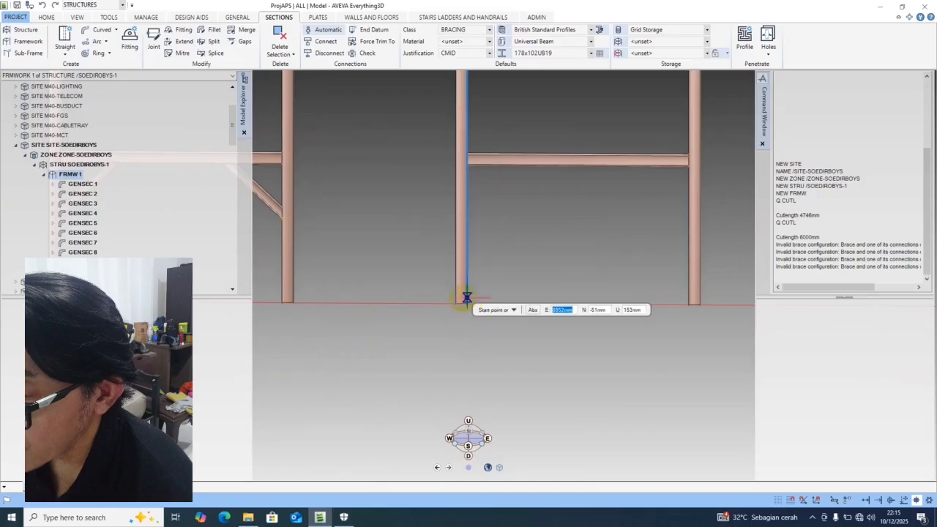
scroll(456, 300, up, 3)
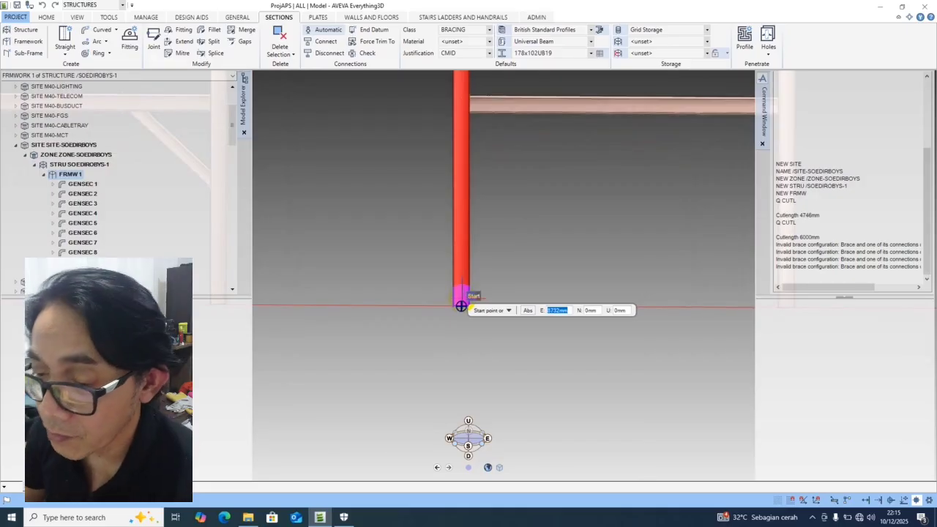
key(Tab)
key(Tab)
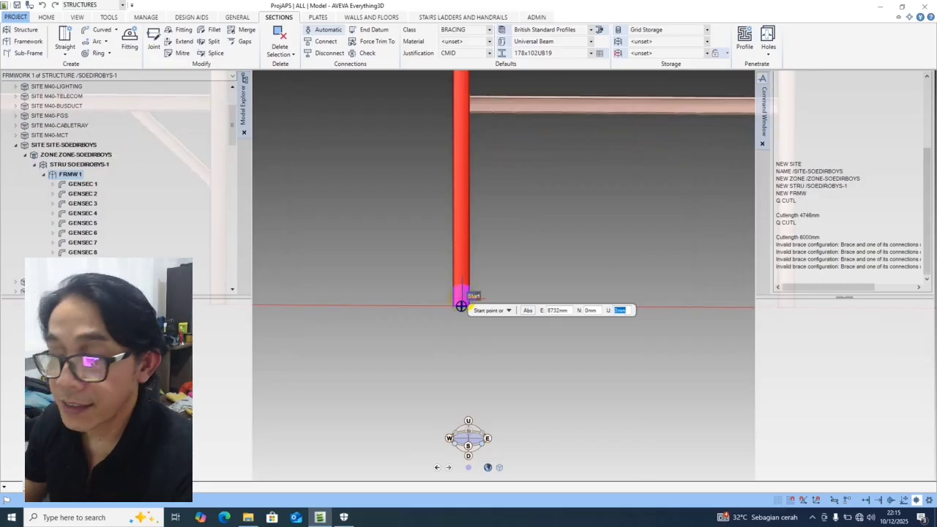
text(2000)
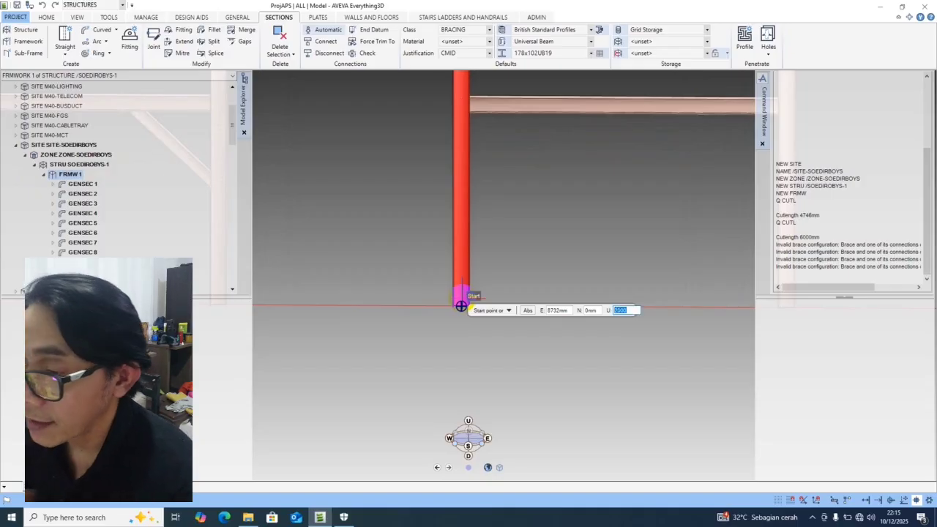
key(Return)
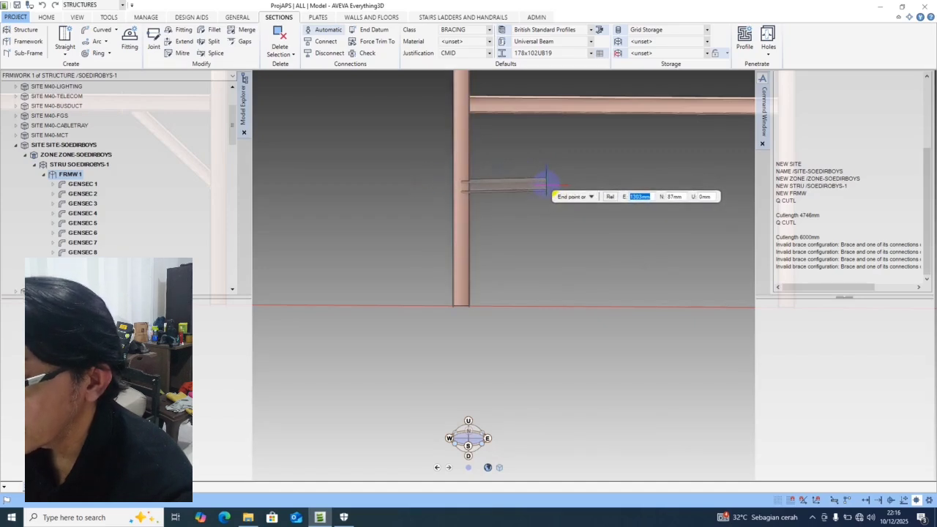
Finish the west brace with a relative end point of E 1500 mm, N 0 mm, U 1000 mm
text(1500)
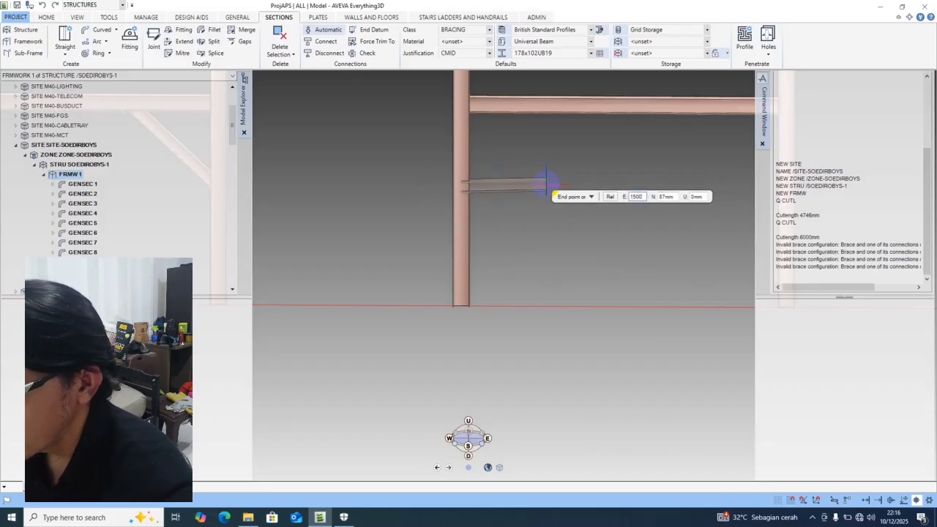
key(Tab)
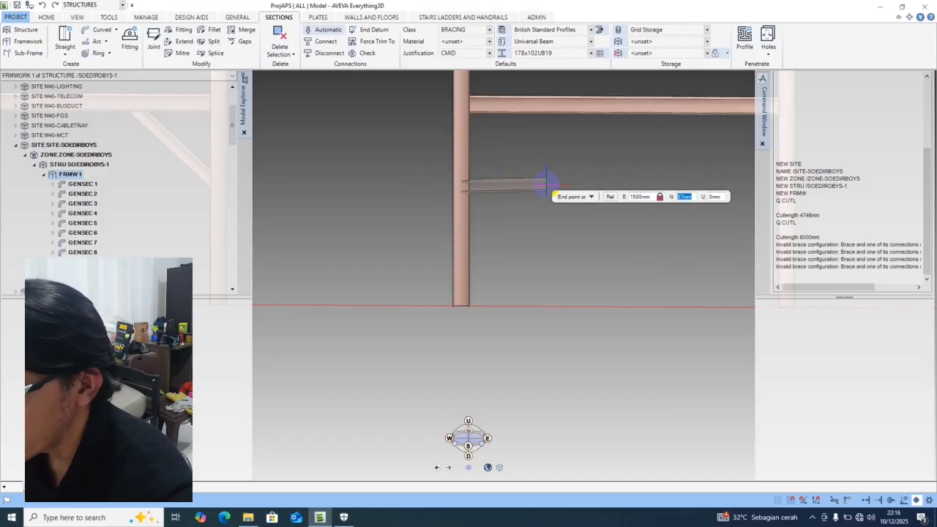
text(0)
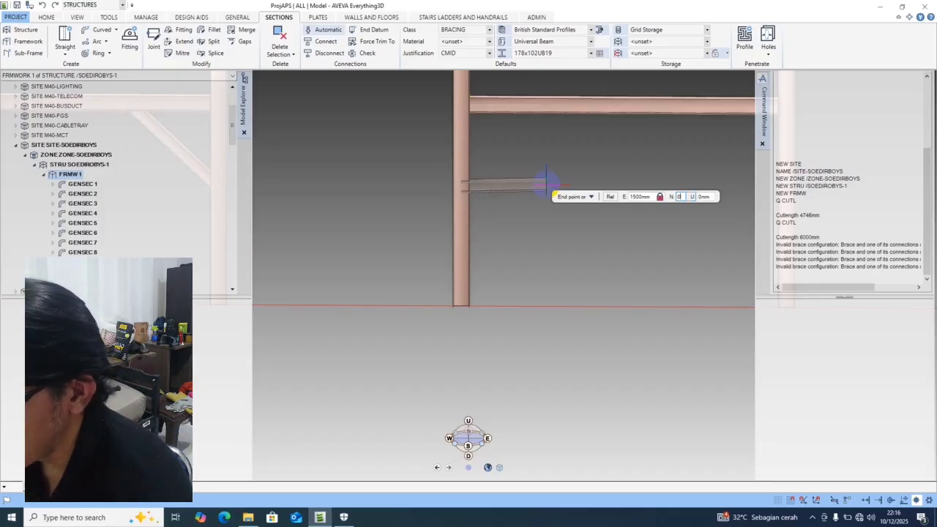
key(Tab)
text(1000)
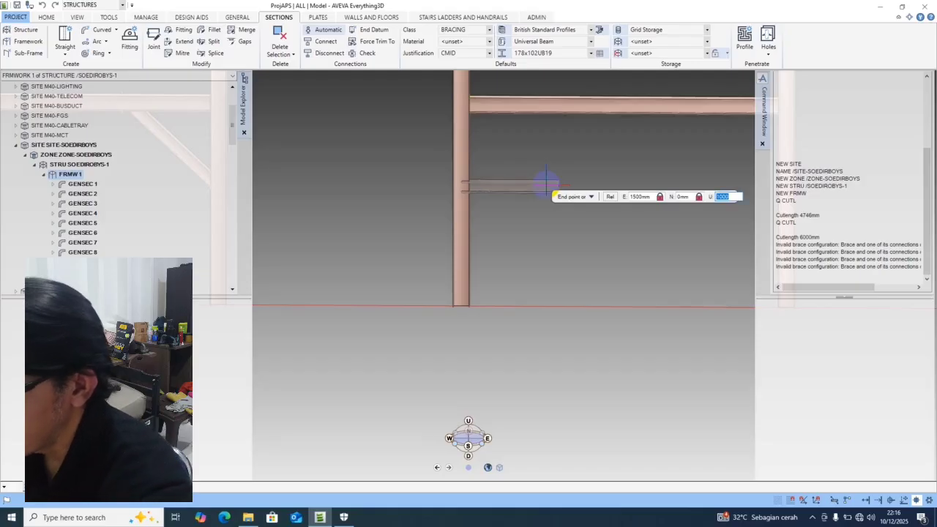
key(Return)
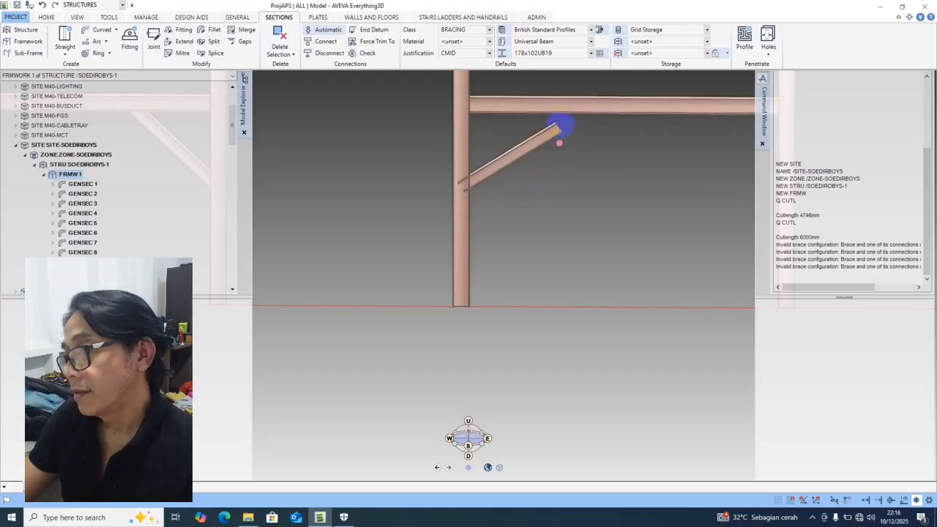
Query the position of the new west brace's upper end point and reposition it to E 1500mm N 0mm U 1500
middle_drag(564, 126, 554, 146)
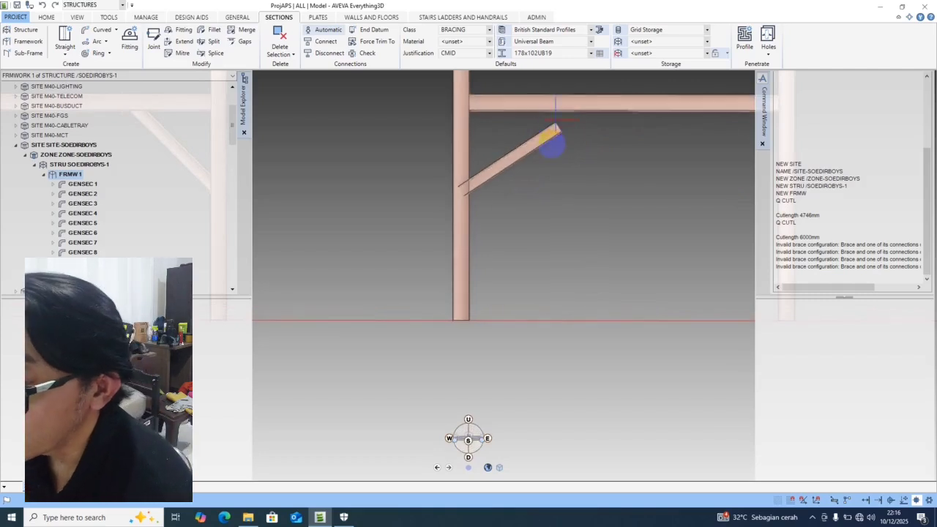
middle_click(555, 146)
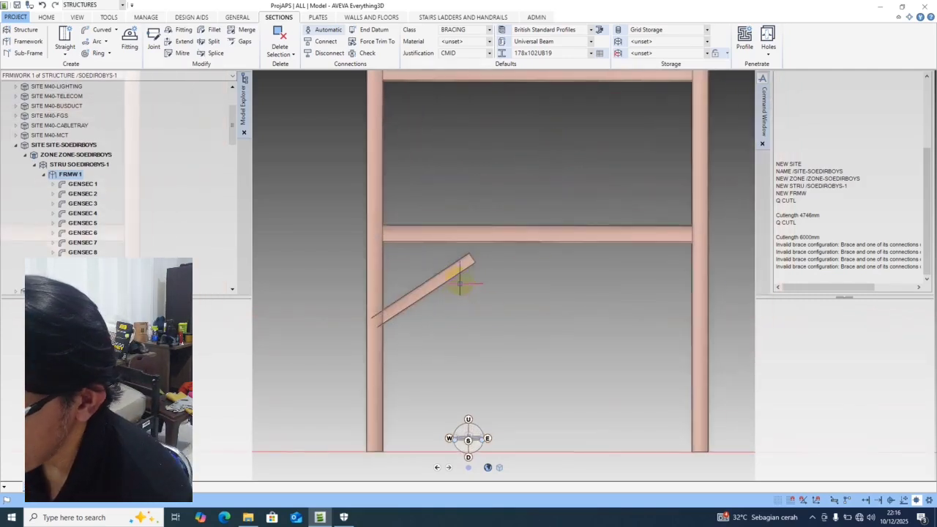
click(459, 267)
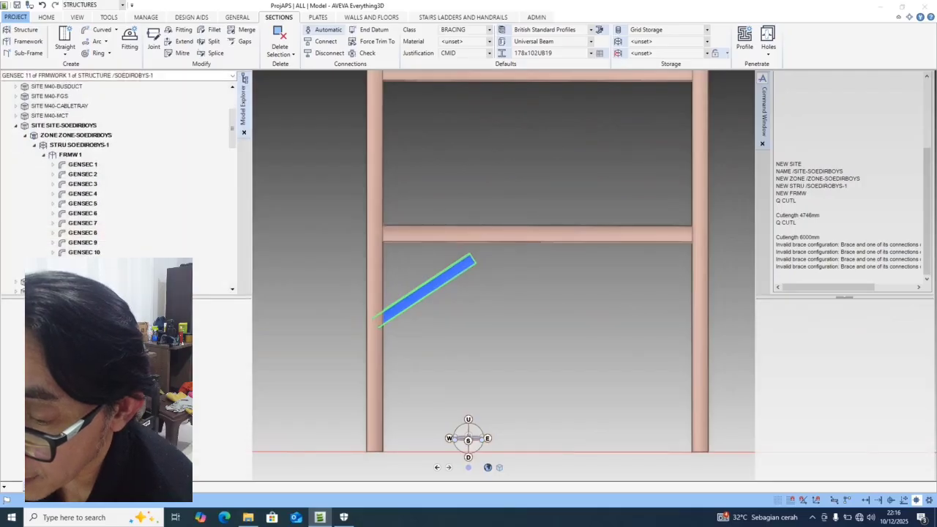
key(Delete)
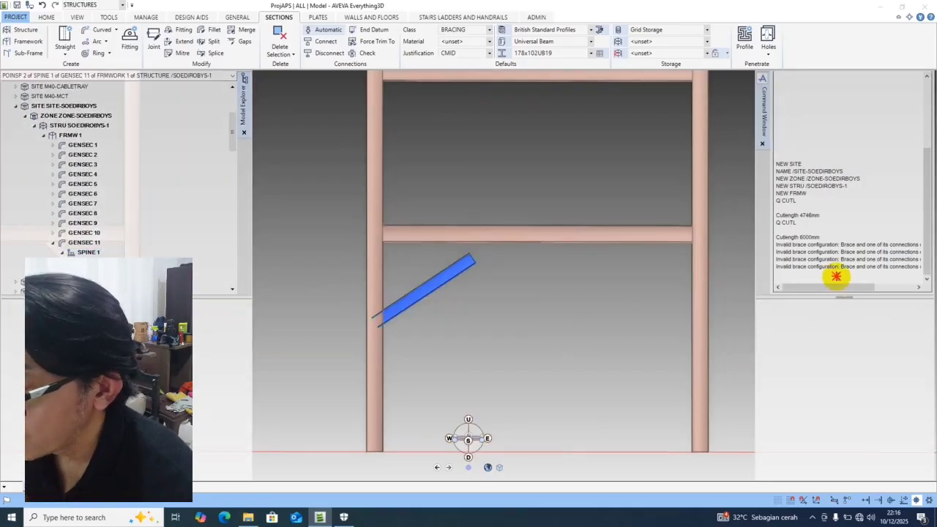
click(837, 276)
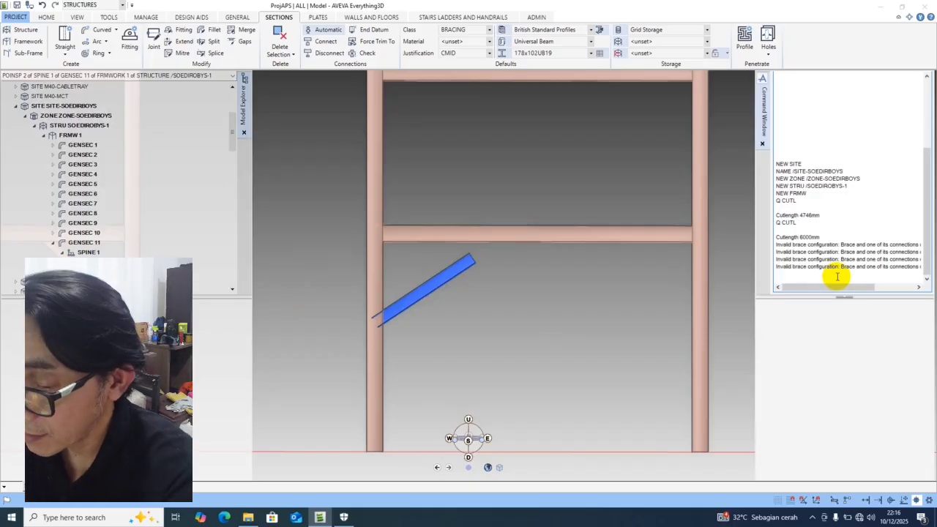
text(Q POS)
key(Return)
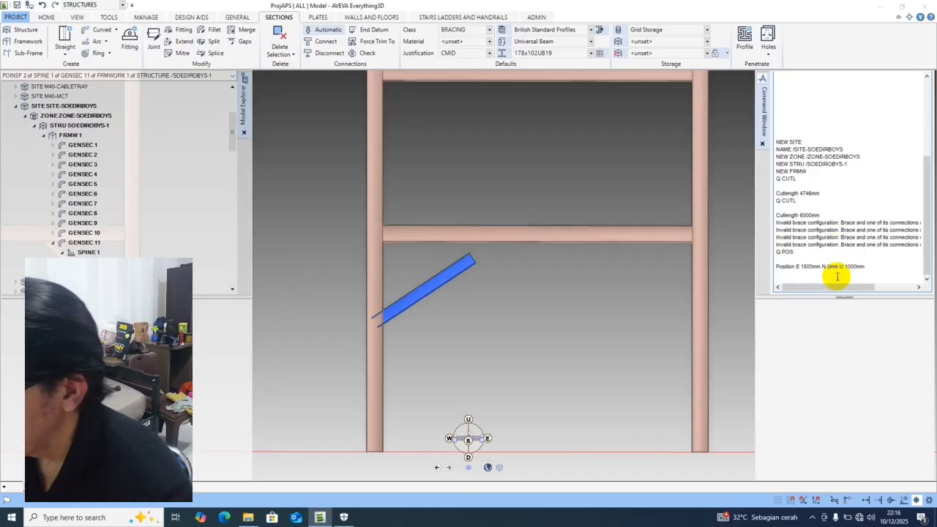
click(874, 268)
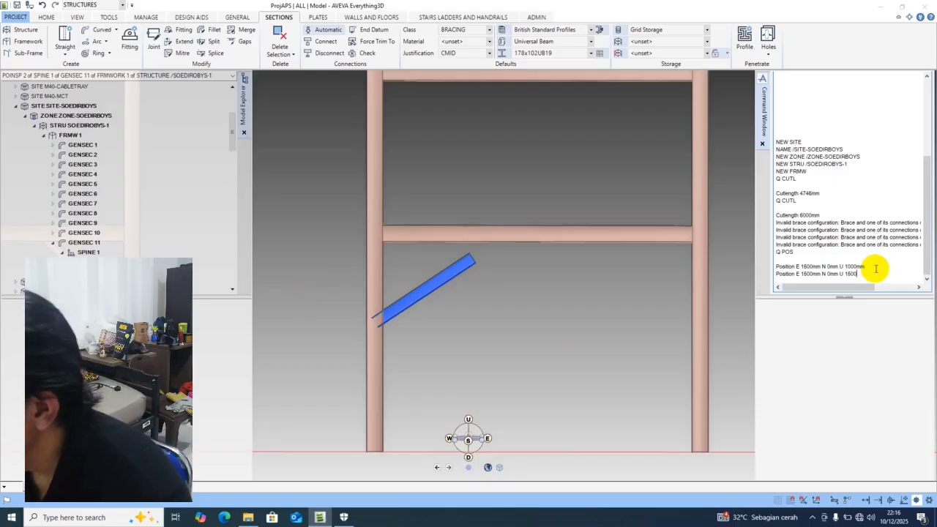
key(Return)
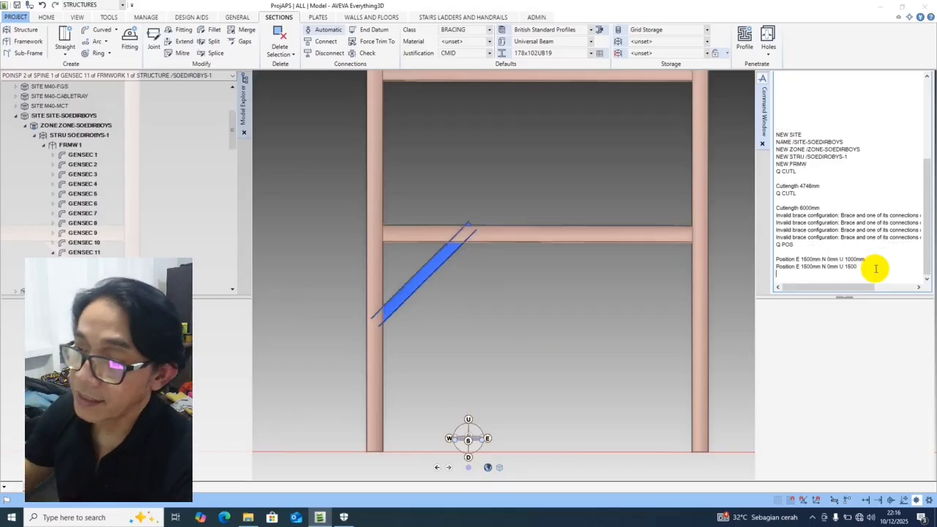
Begin a single straight bracing section on the second frame's east column, starting 2000 mm above the column base
middle_click(680, 239)
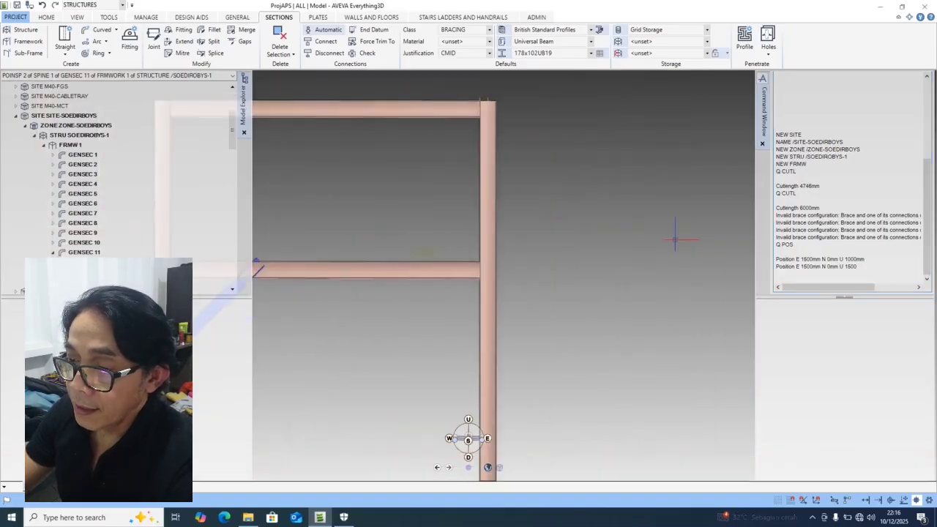
scroll(424, 247, down, 3)
middle_click(386, 259)
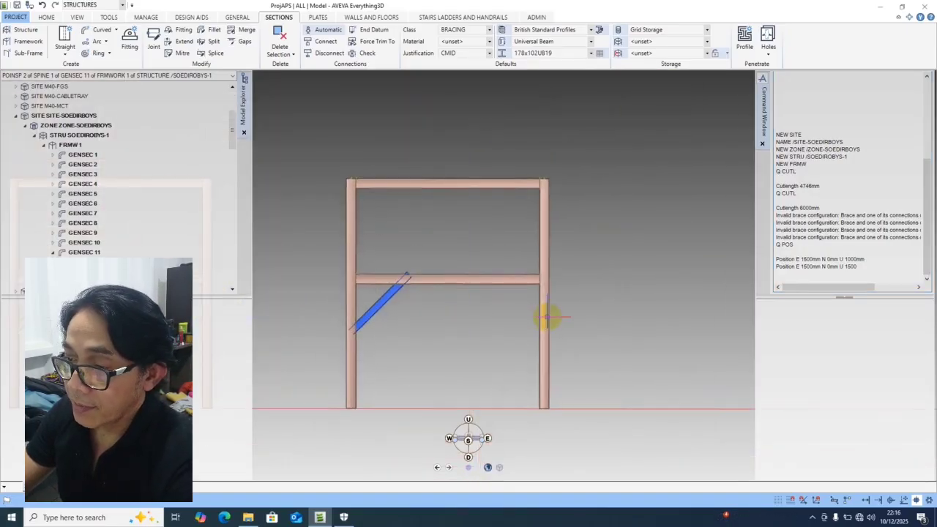
click(66, 56)
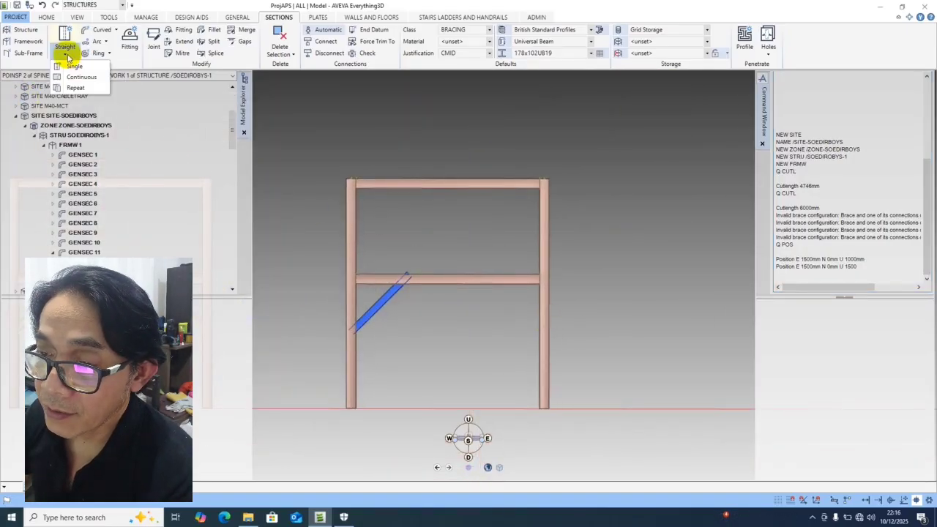
click(76, 68)
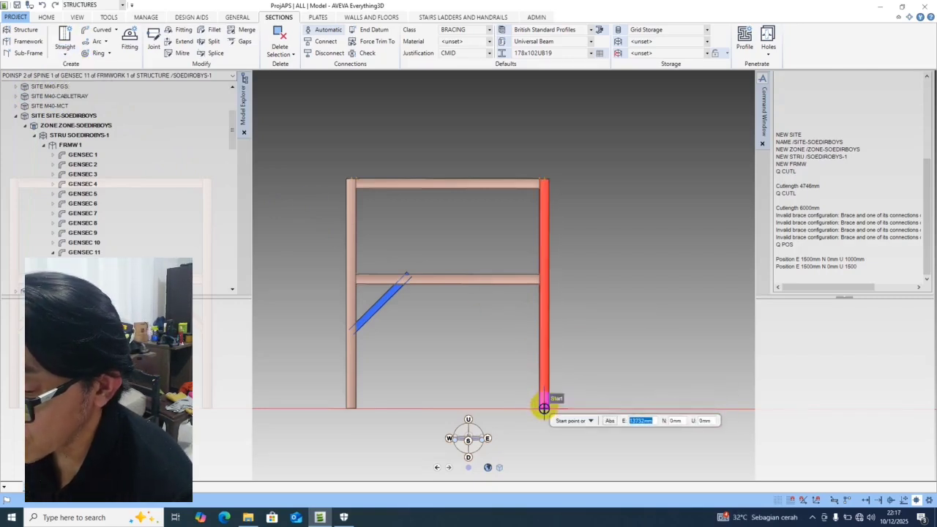
key(Tab)
key(Tab)
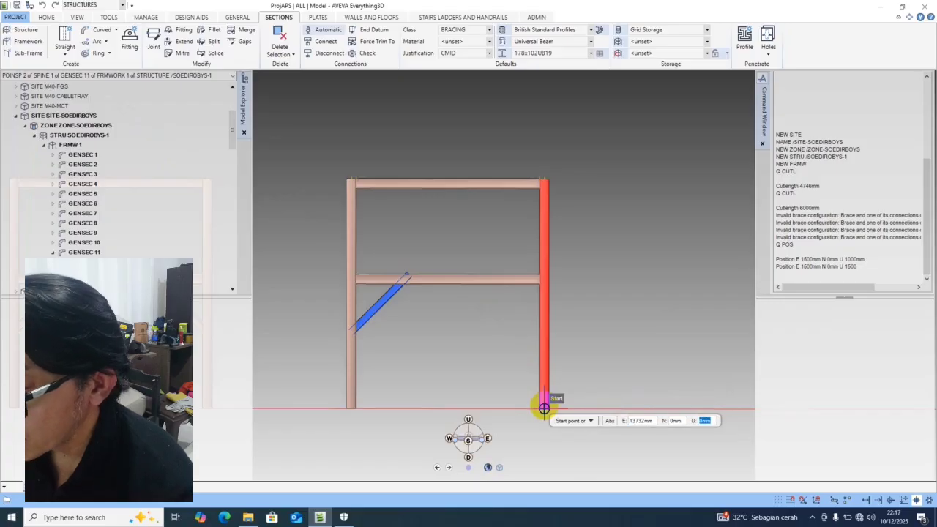
text(2000)
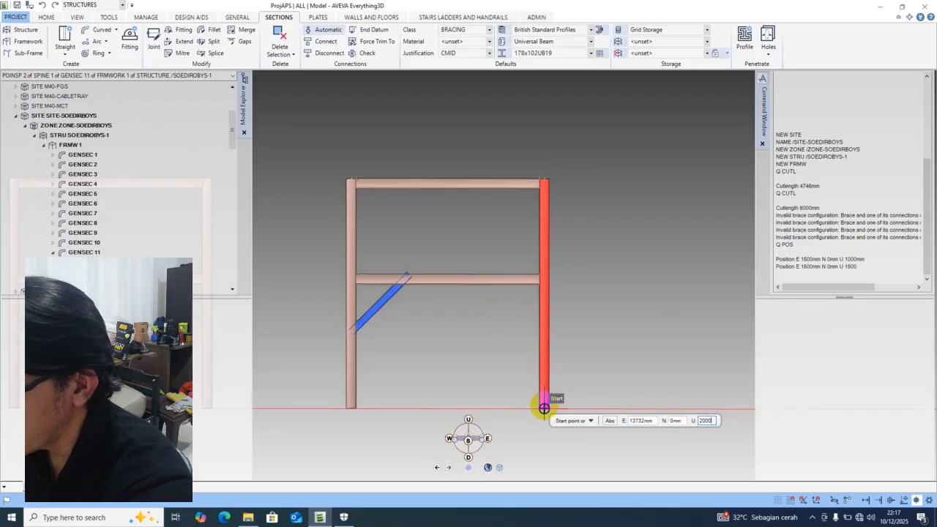
key(Return)
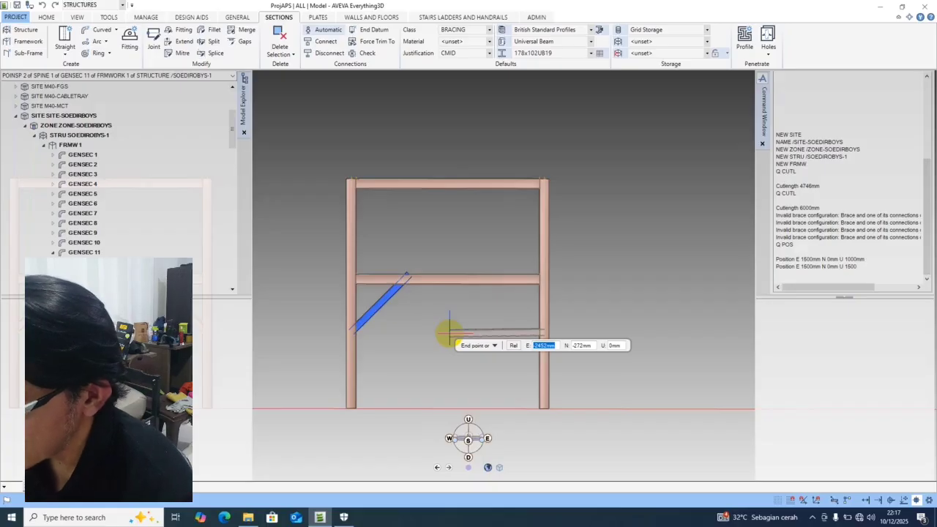
Finish the east brace with a relative end point of E -1500 mm, N 0 mm, U 1500 mm
text(-1500)
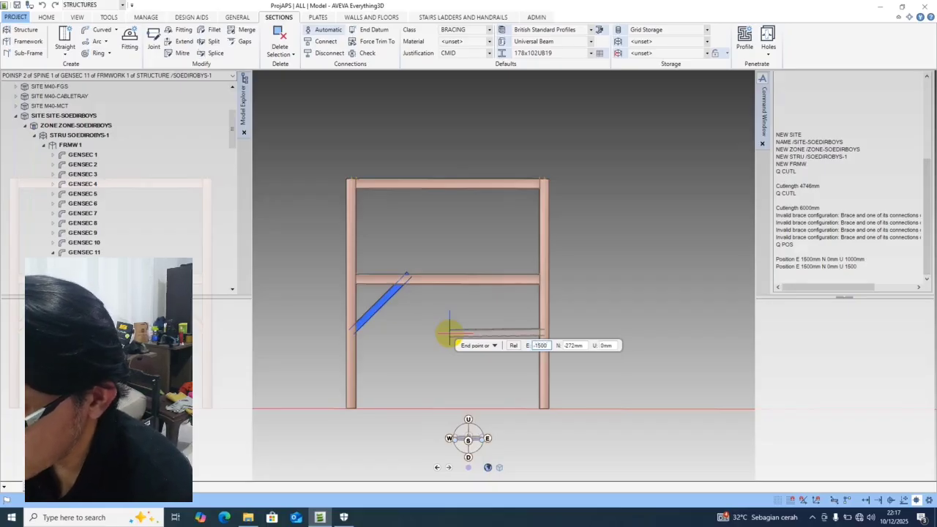
key(Tab)
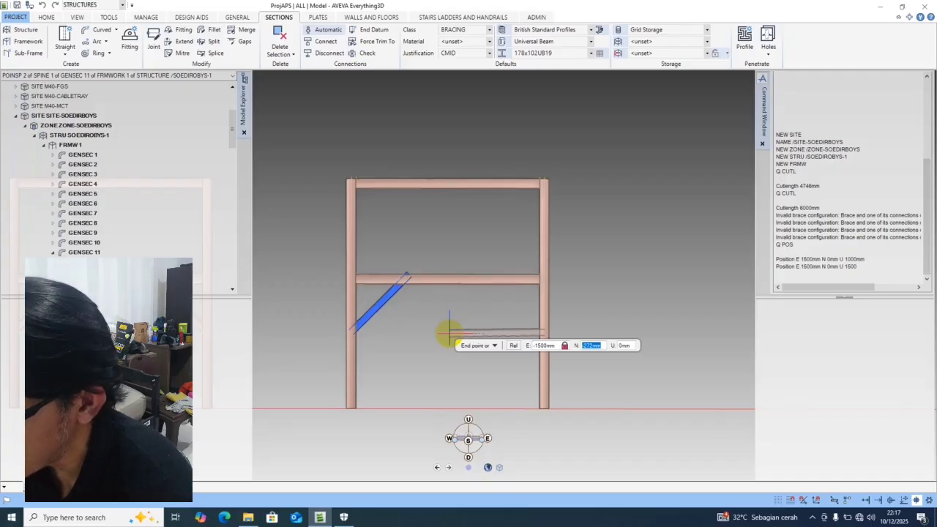
text(0)
key(Tab)
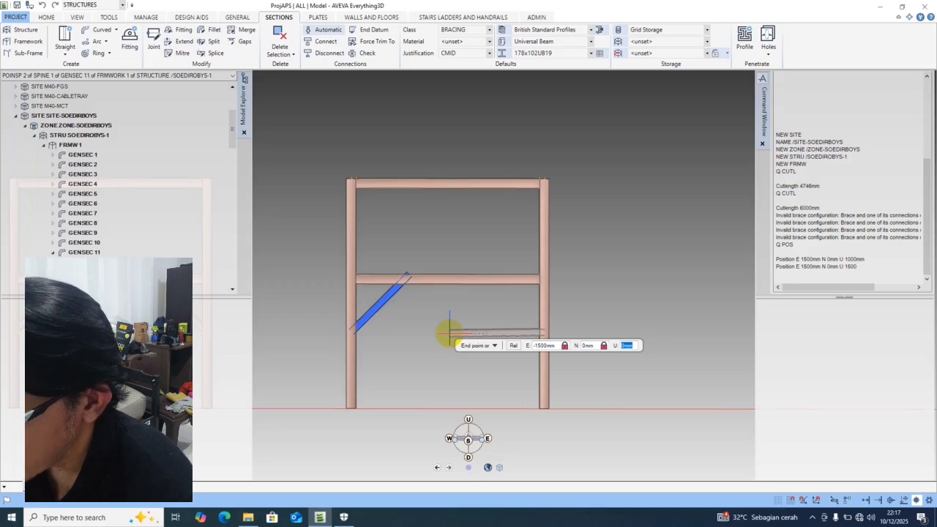
text(1500)
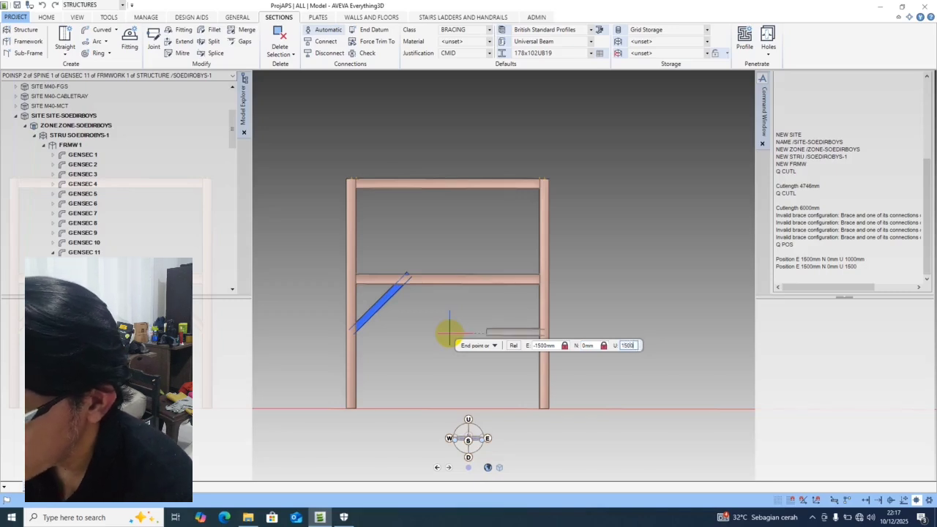
key(Return)
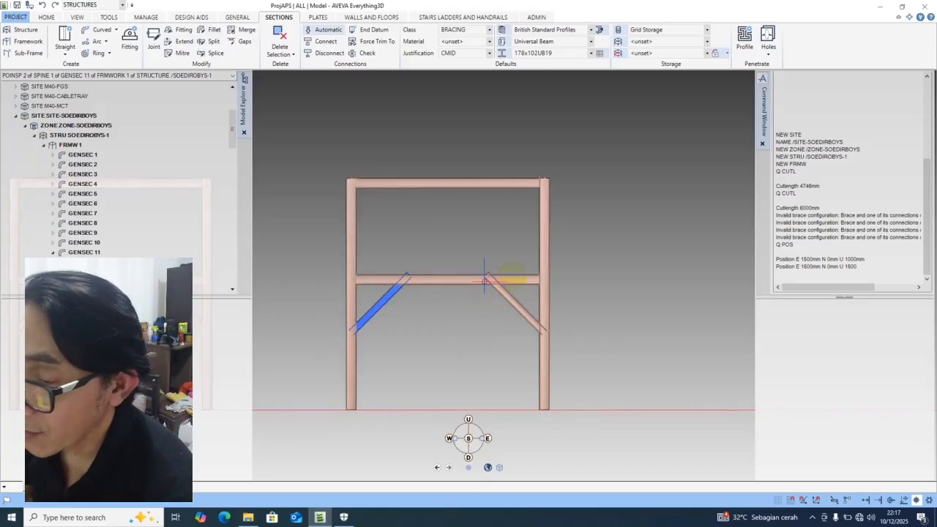
Connect the upper ends of the east and west braces to the second frame's middle beam
scroll(515, 281, up, 3)
scroll(517, 282, up, 5)
scroll(455, 298, down, 6)
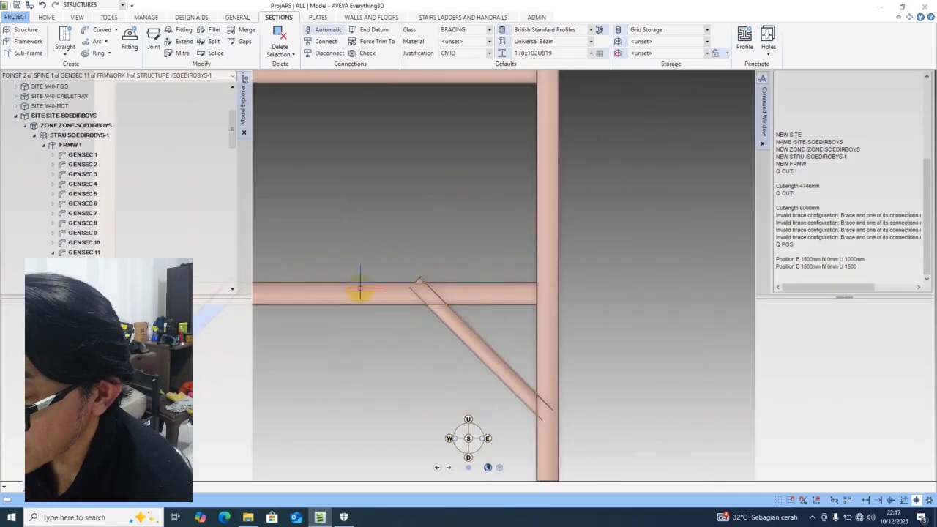
middle_drag(359, 293, 366, 302)
click(439, 285)
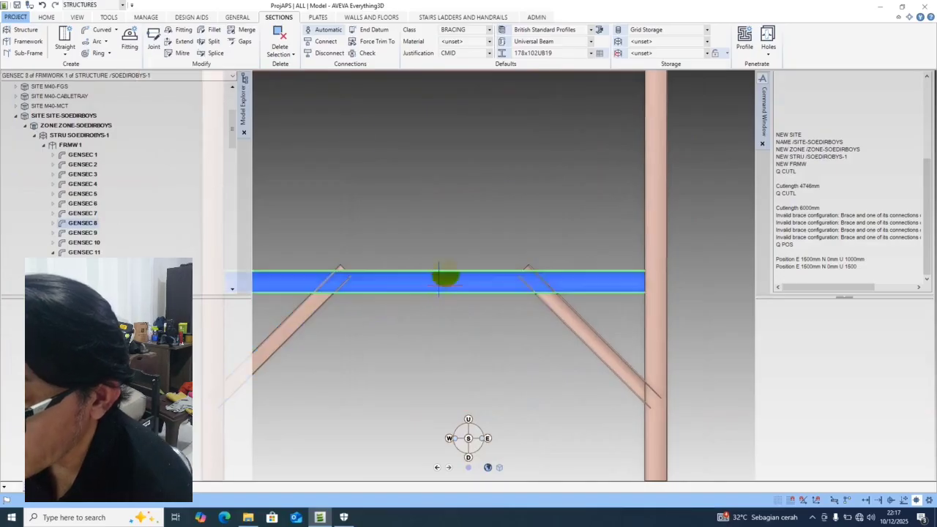
click(326, 41)
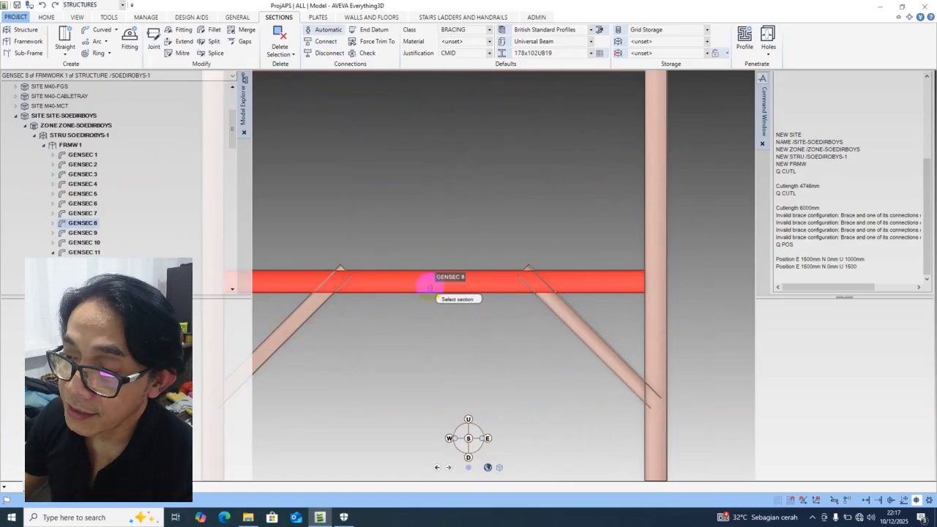
click(430, 286)
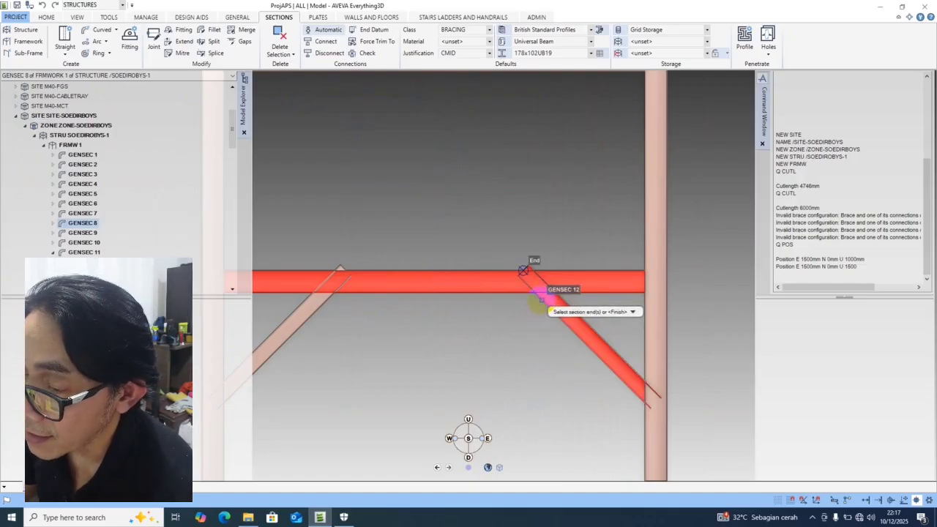
click(539, 295)
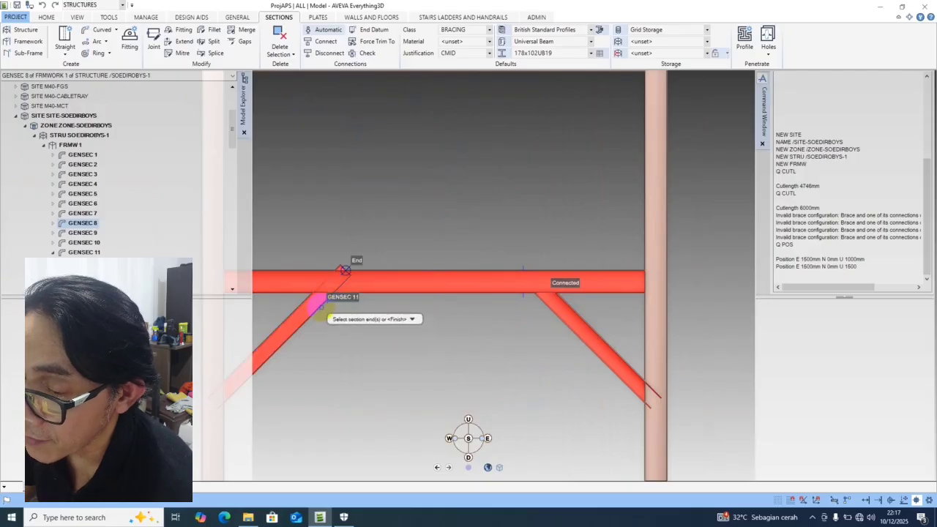
click(320, 306)
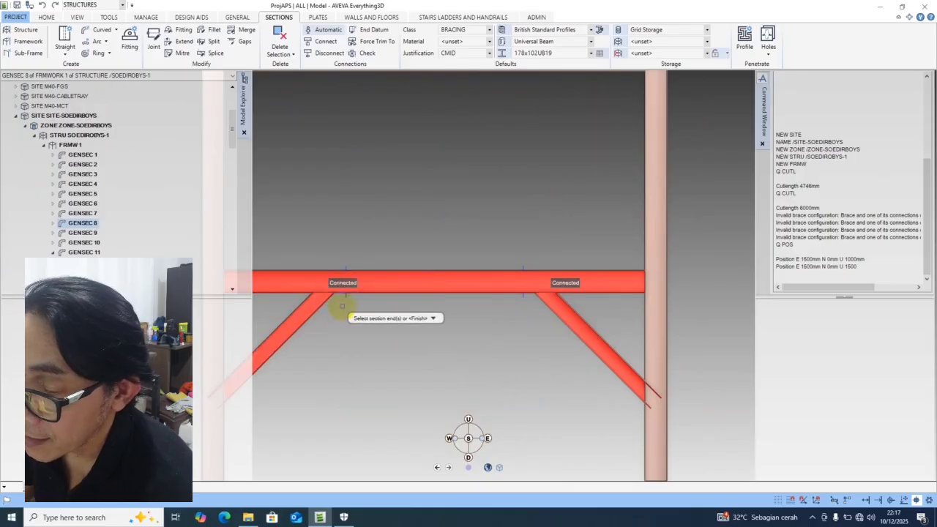
key(Down)
click(371, 346)
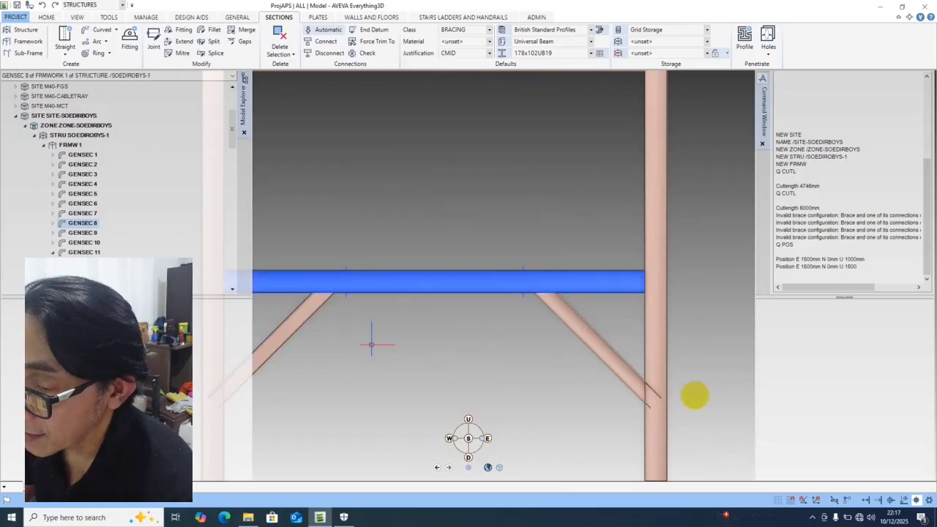
Connect the east brace's lower end to the second frame's east column
middle_click(705, 394)
scroll(445, 304, up, 2)
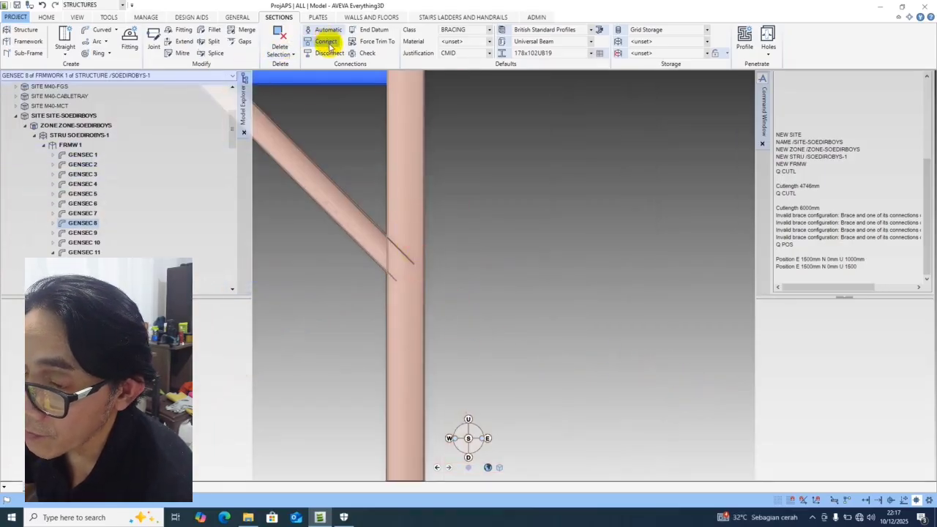
click(419, 165)
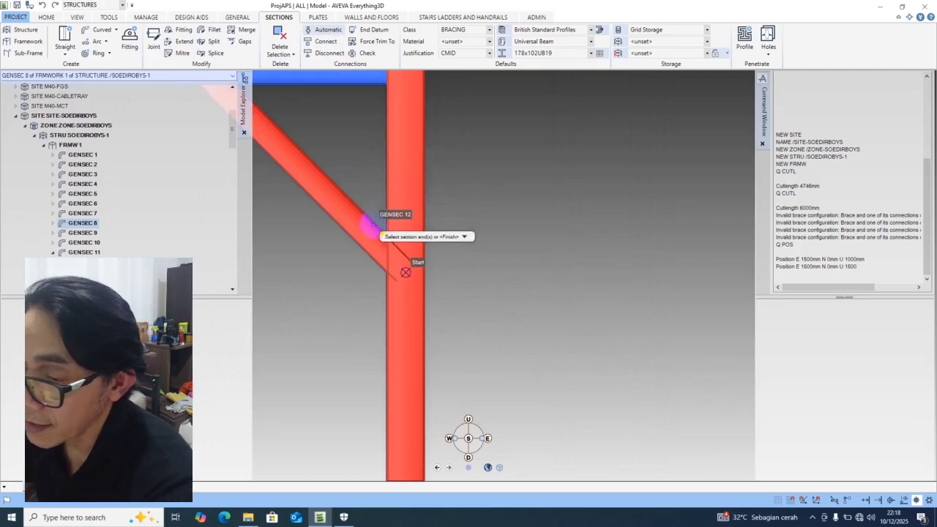
click(373, 225)
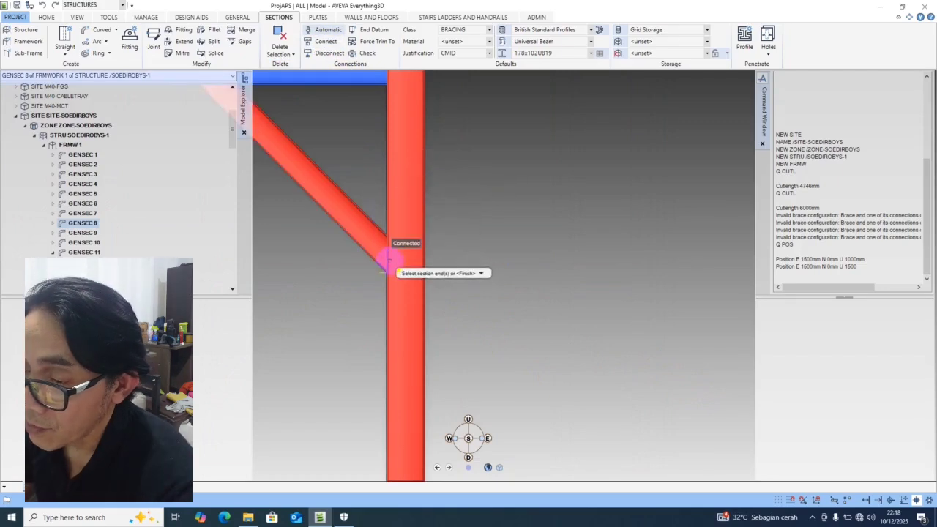
scroll(392, 260, down, 4)
middle_click(354, 245)
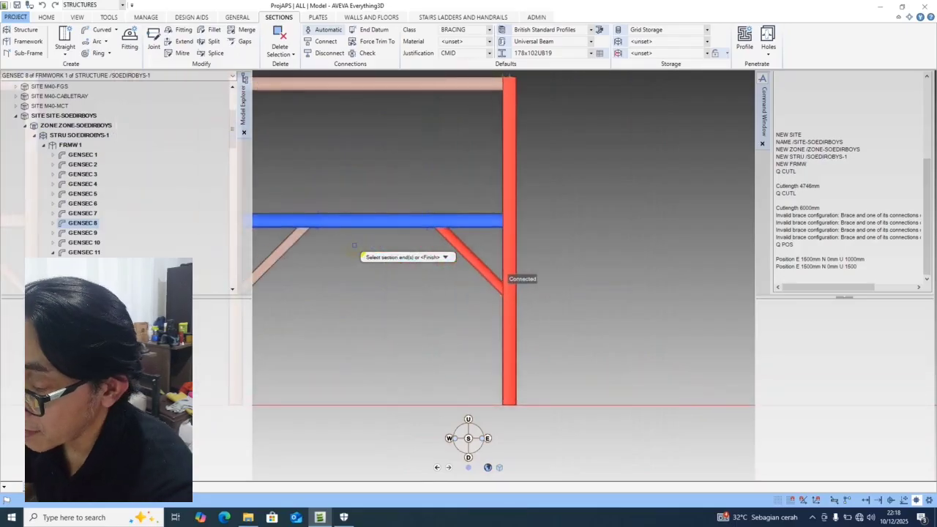
key(Down)
click(374, 279)
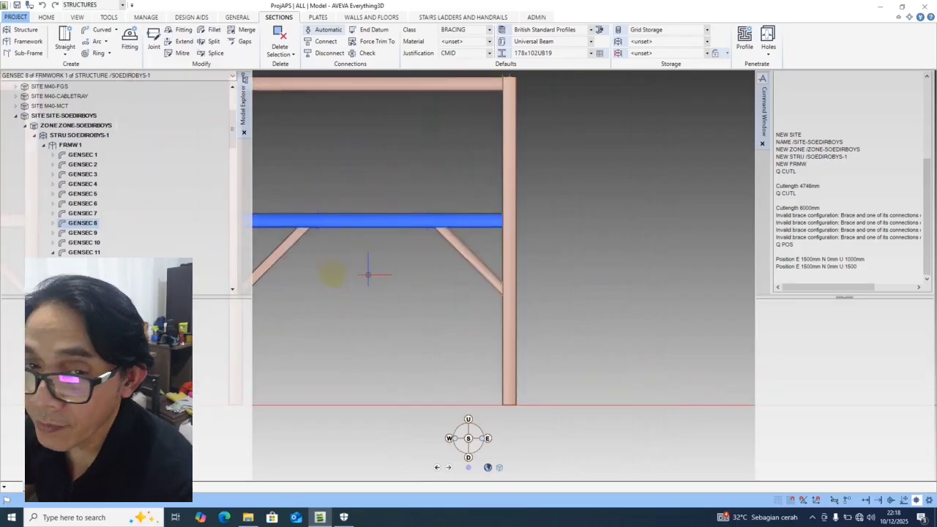
Connect the west brace's lower end to the second frame's west column
middle_click(331, 272)
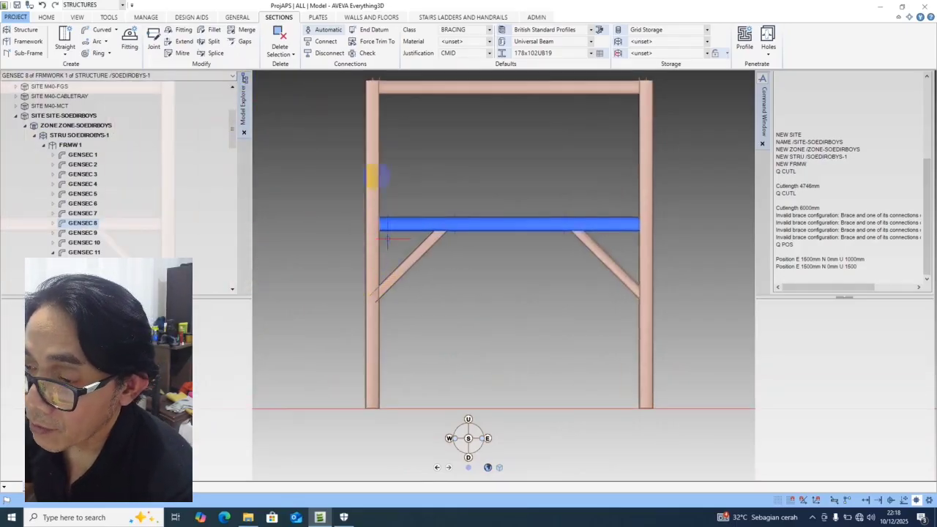
click(328, 42)
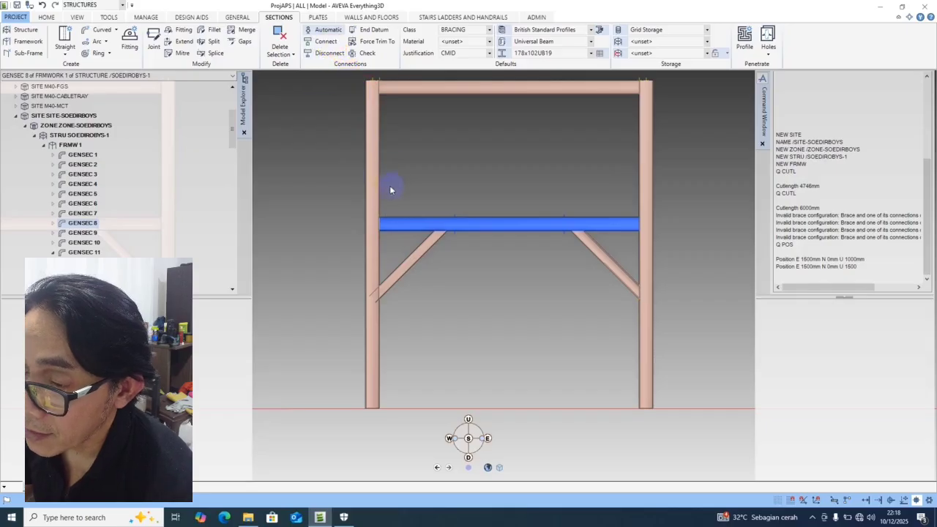
click(373, 188)
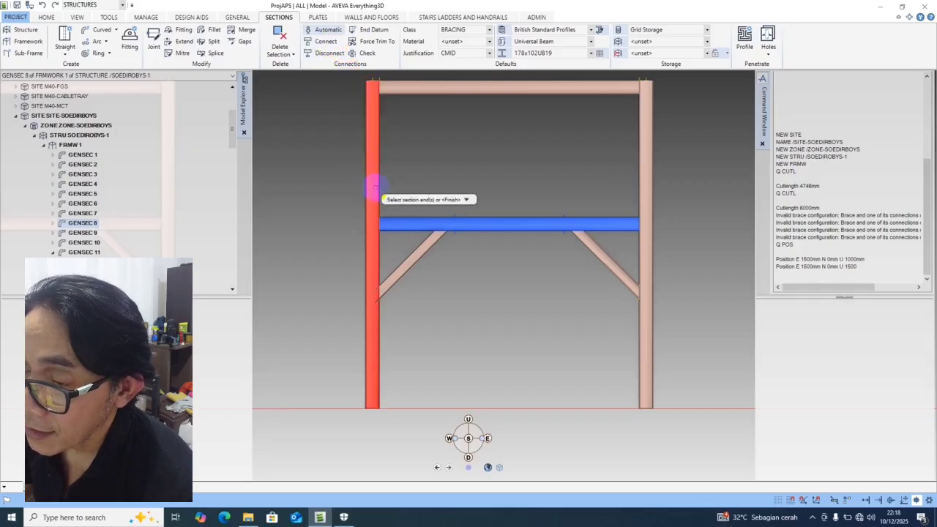
scroll(372, 281, up, 5)
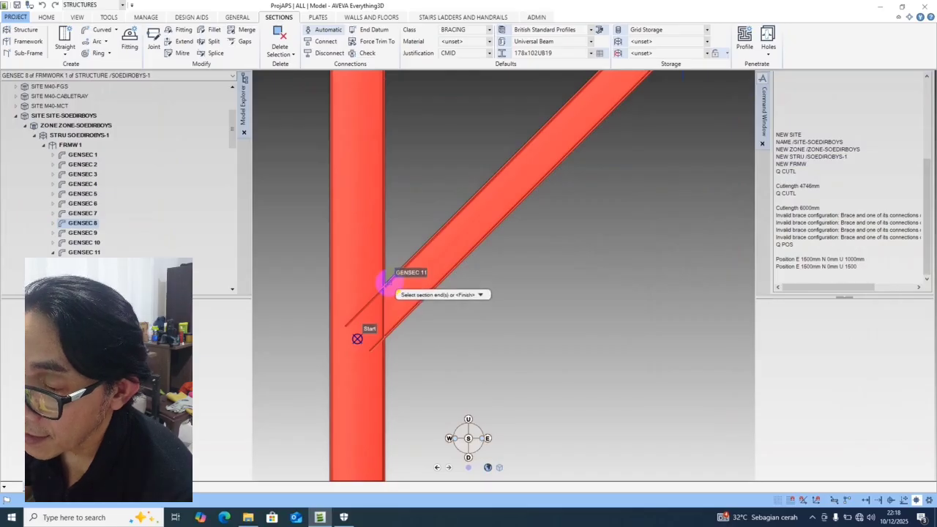
click(385, 282)
key(Down)
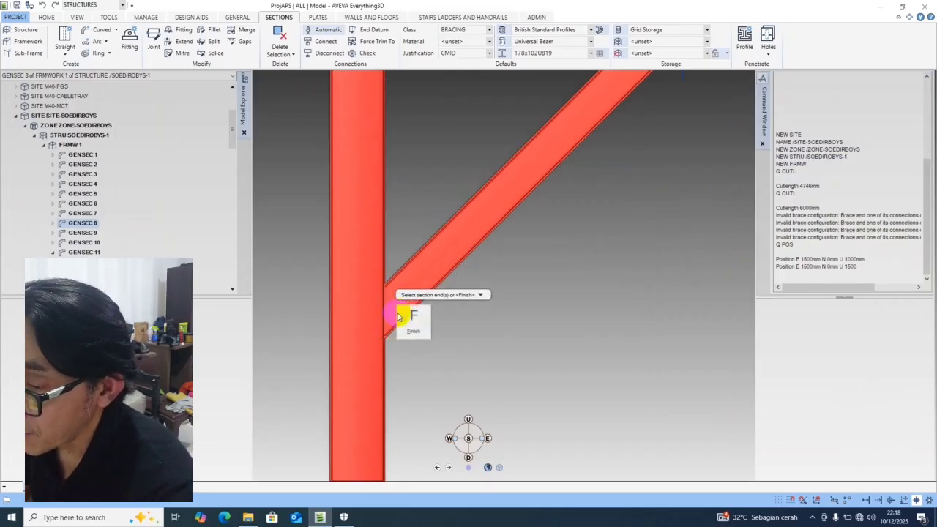
click(411, 318)
scroll(409, 317, down, 10)
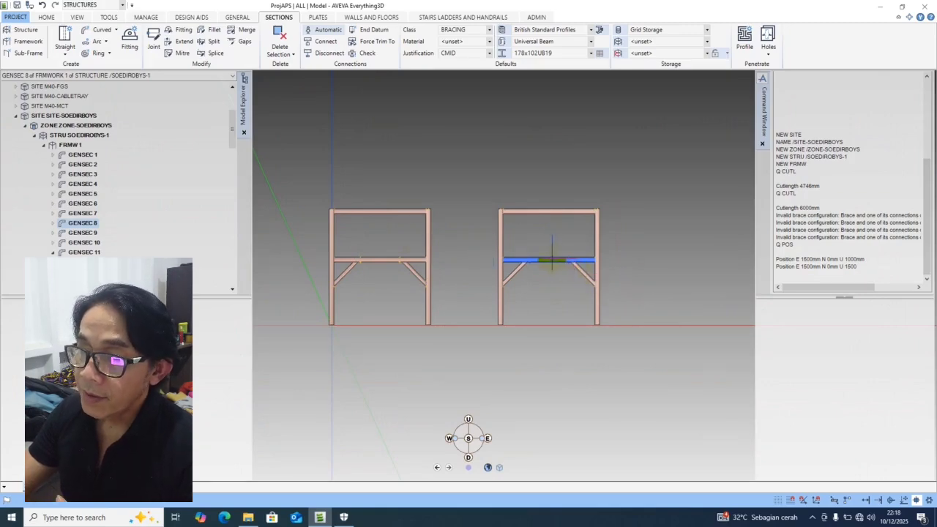
scroll(552, 258, up, 2)
scroll(552, 260, down, 1)
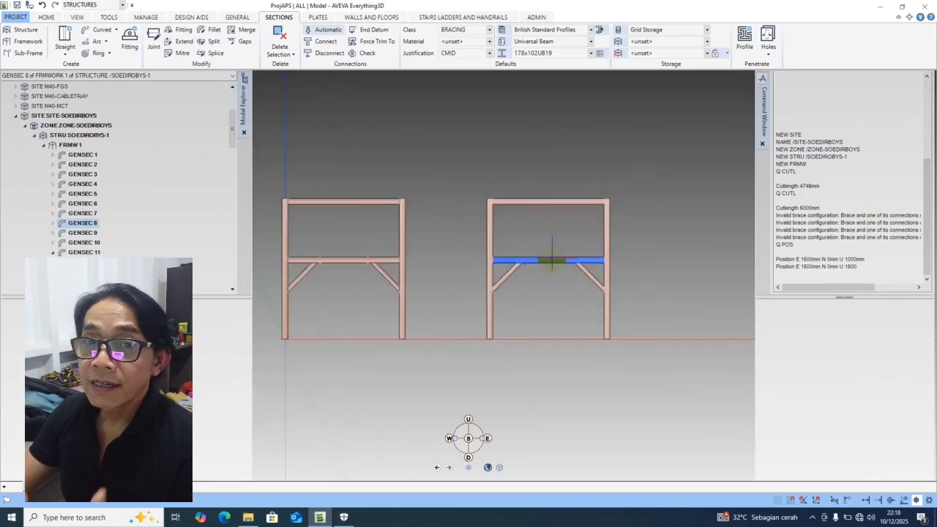
middle_drag(585, 265, 581, 270)
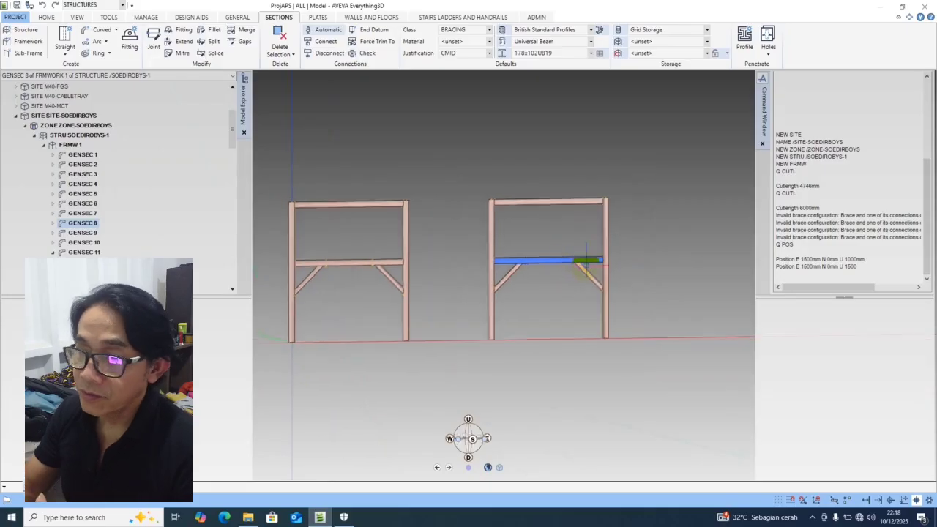